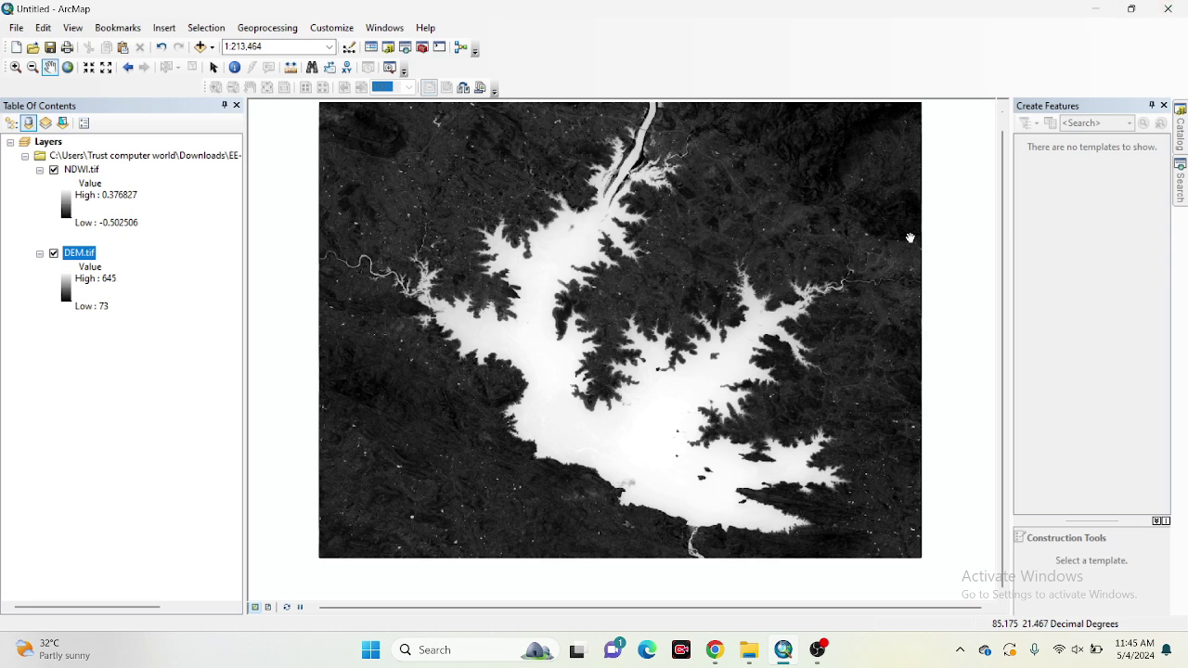
Apply the blue-yellow-red color ramp to the NDWI.tif layer's stretched symbology and invert it.
{"action": "left_click_drag", "start_coordinate": [816, 229], "coordinate": [819, 244]}
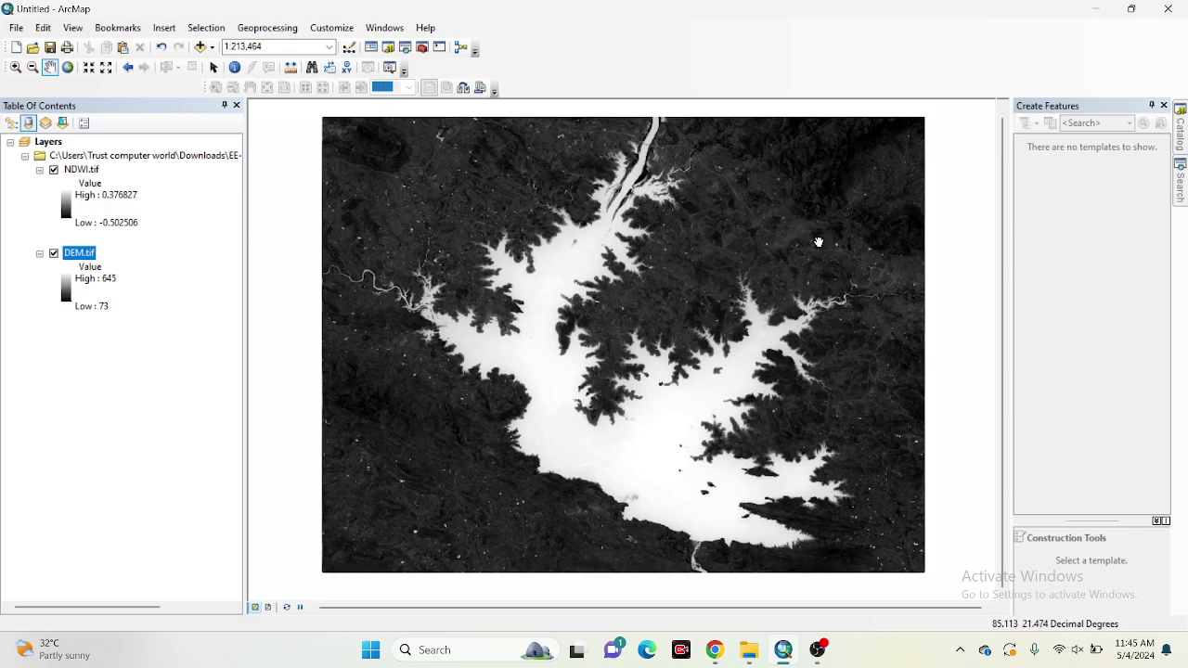
{"action": "left_click", "coordinate": [84, 169]}
{"action": "left_click", "coordinate": [85, 170]}
{"action": "right_click", "coordinate": [83, 172]}
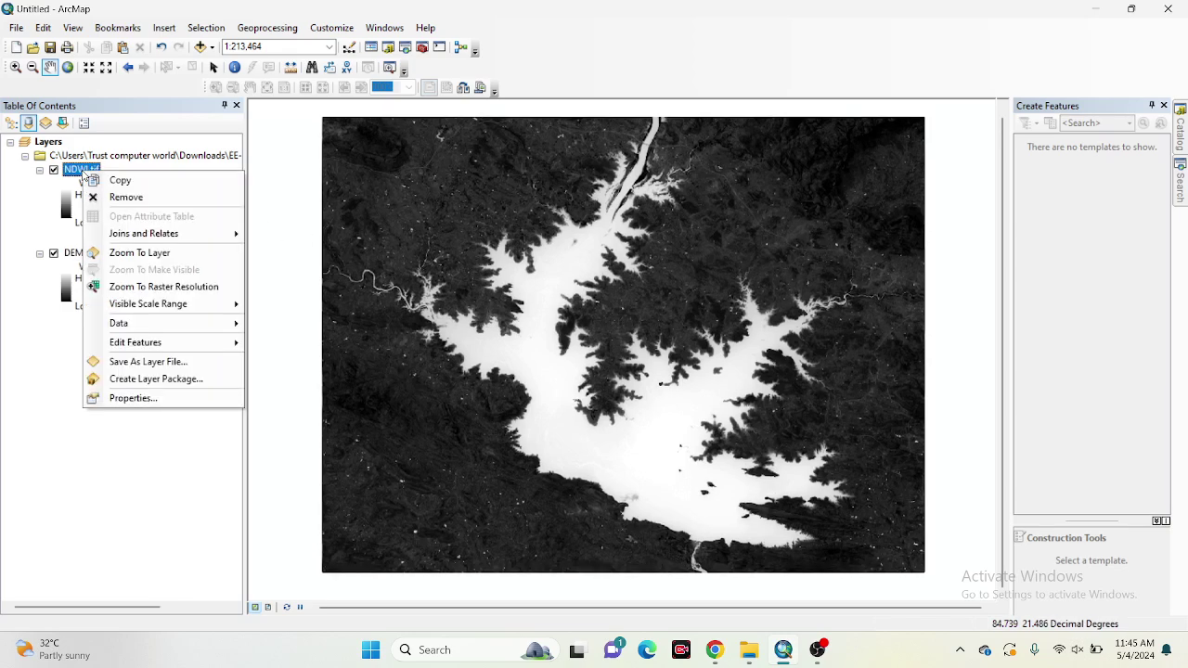
{"action": "left_click", "coordinate": [133, 397]}
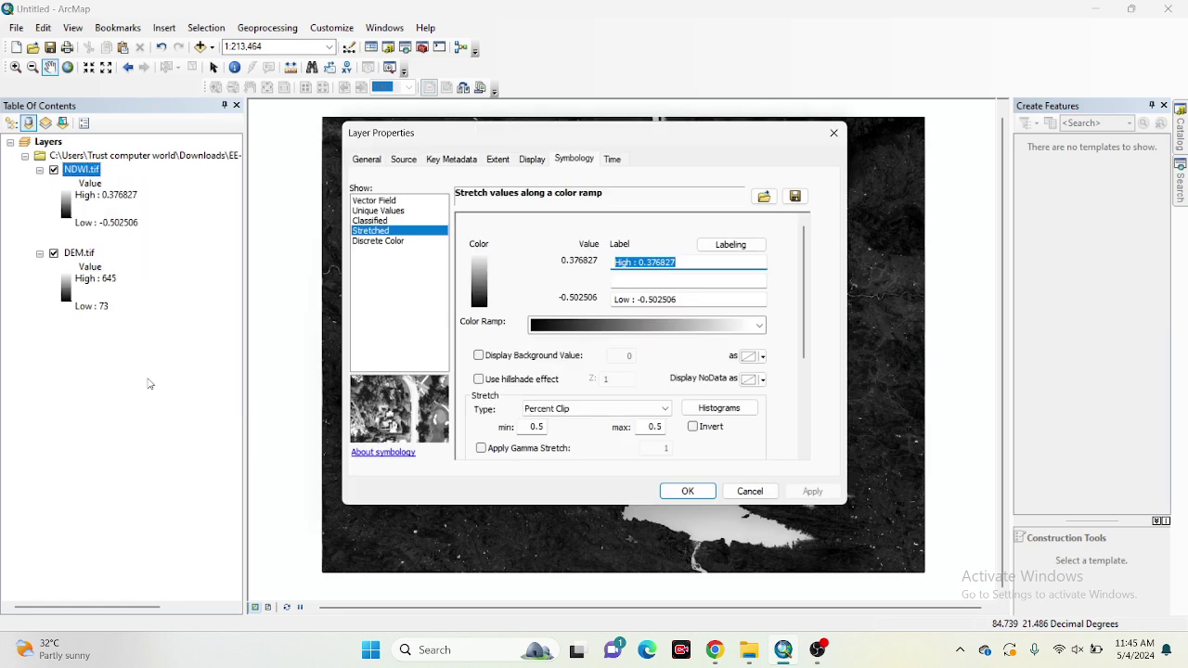
{"action": "left_click", "coordinate": [643, 322]}
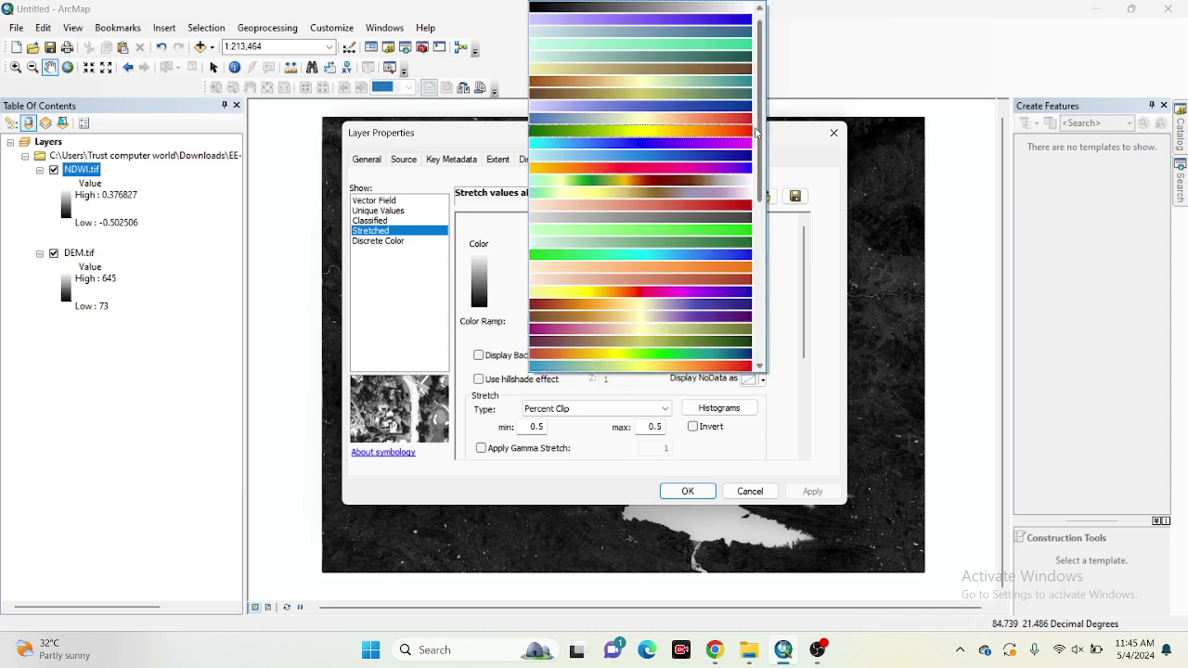
{"action": "left_click_drag", "start_coordinate": [757, 134], "coordinate": [758, 184]}
{"action": "left_click", "coordinate": [732, 255]}
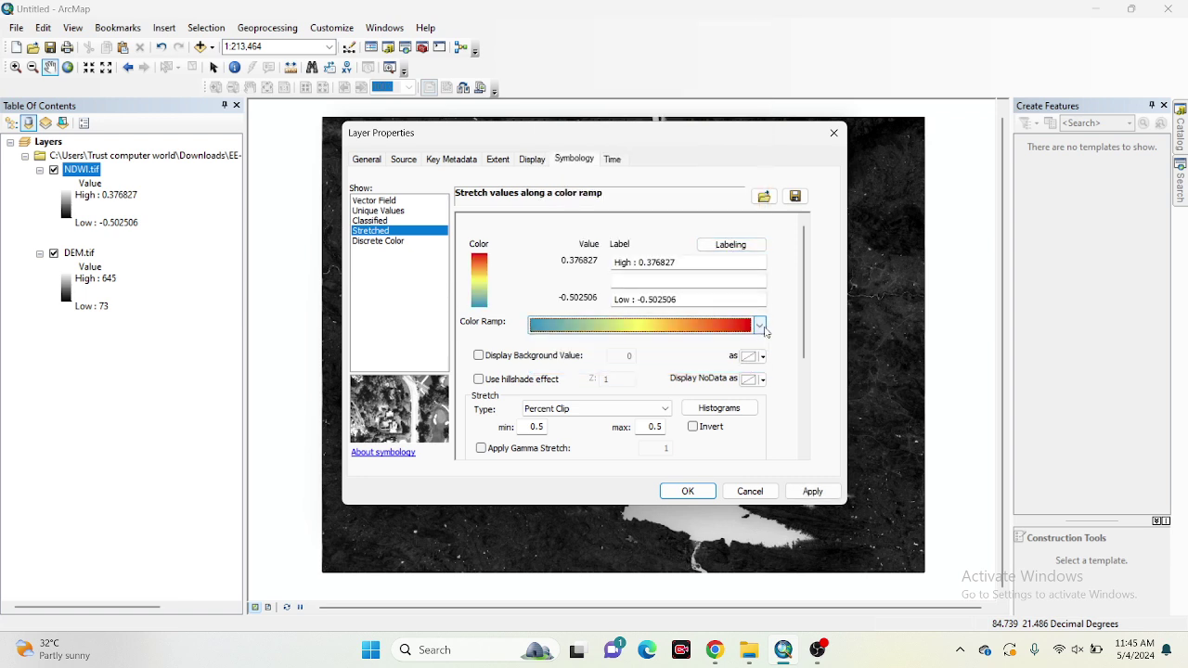
{"action": "left_click", "coordinate": [692, 427]}
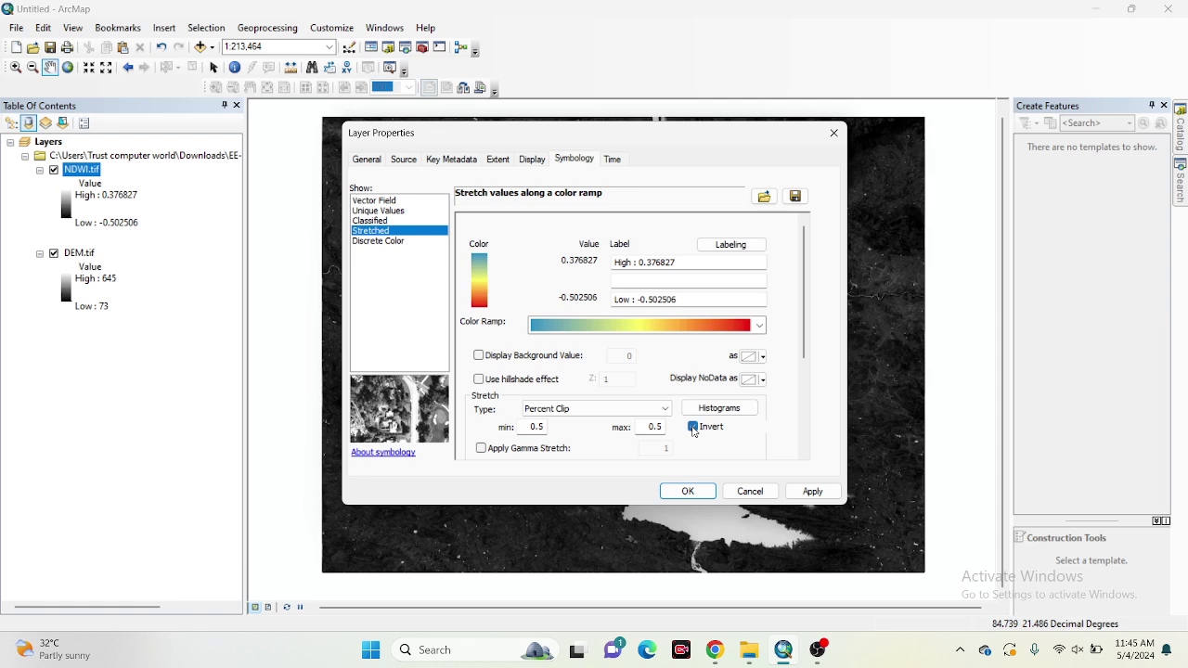
{"action": "left_click", "coordinate": [813, 491]}
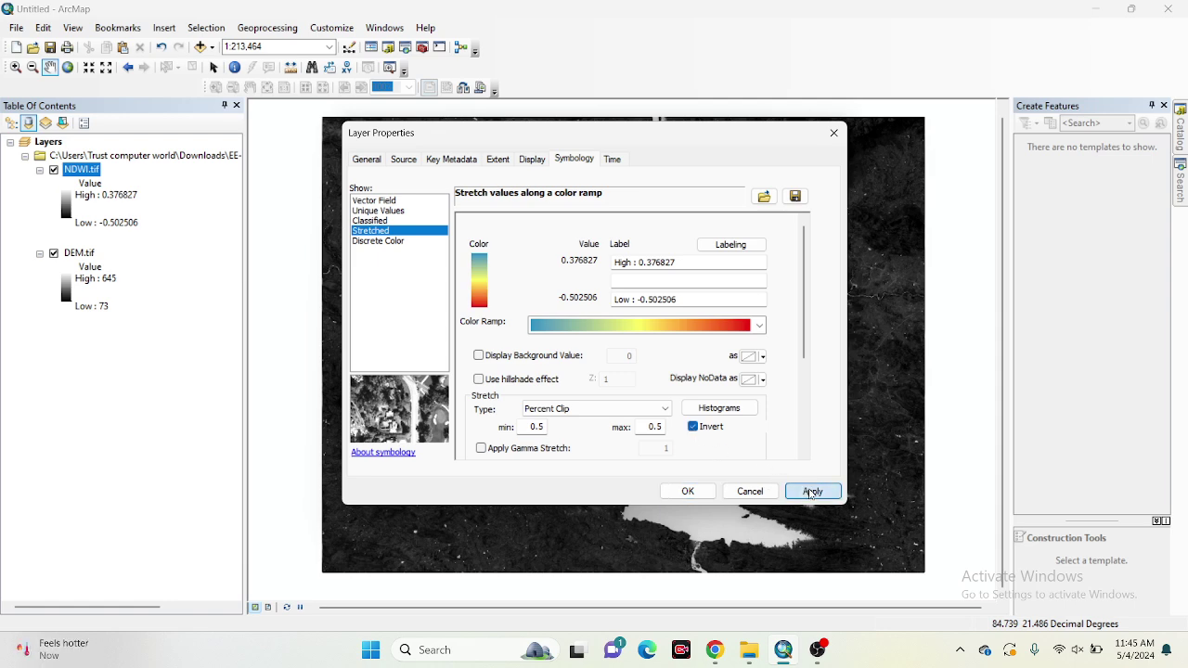
{"action": "left_click", "coordinate": [692, 492]}
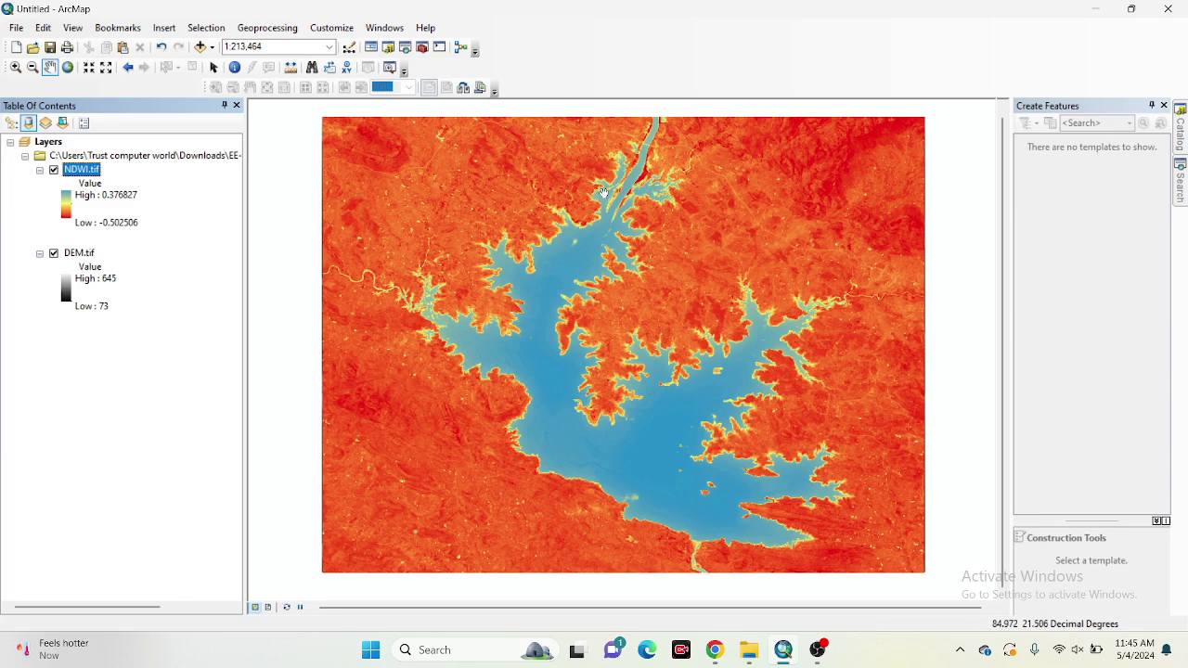
Temporarily hide the NDWI.tif layer while applying the blue-yellow-red color ramp, not inverted, to the DEM.tif layer.
{"action": "left_click", "coordinate": [54, 170]}
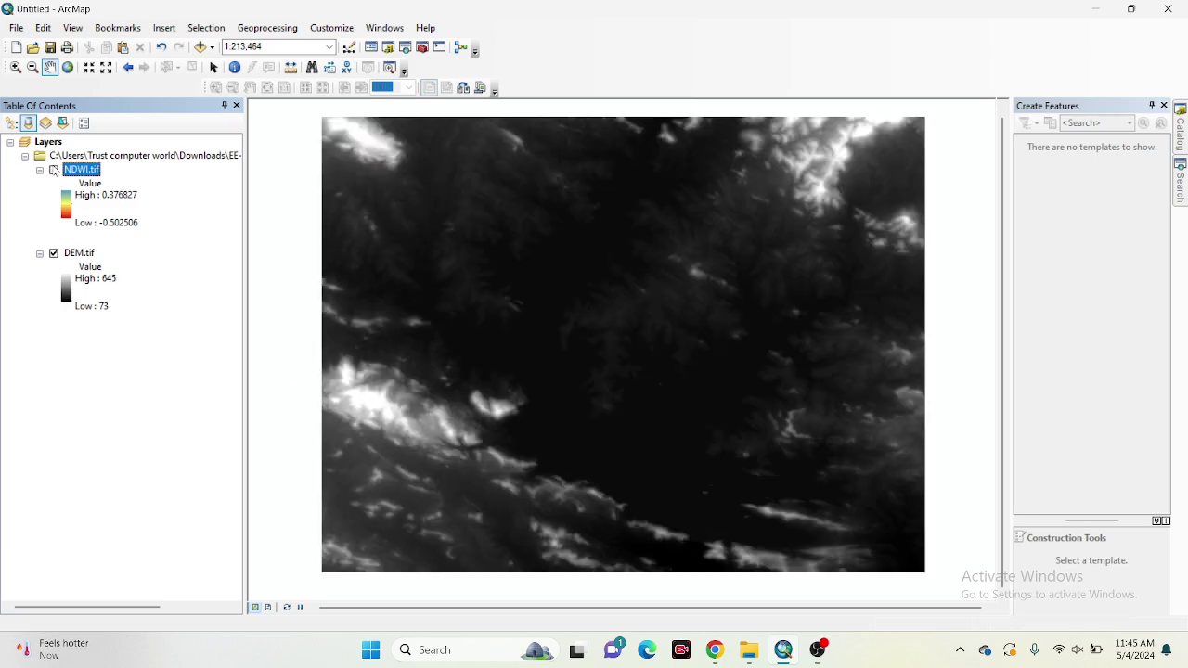
{"action": "right_click", "coordinate": [82, 255]}
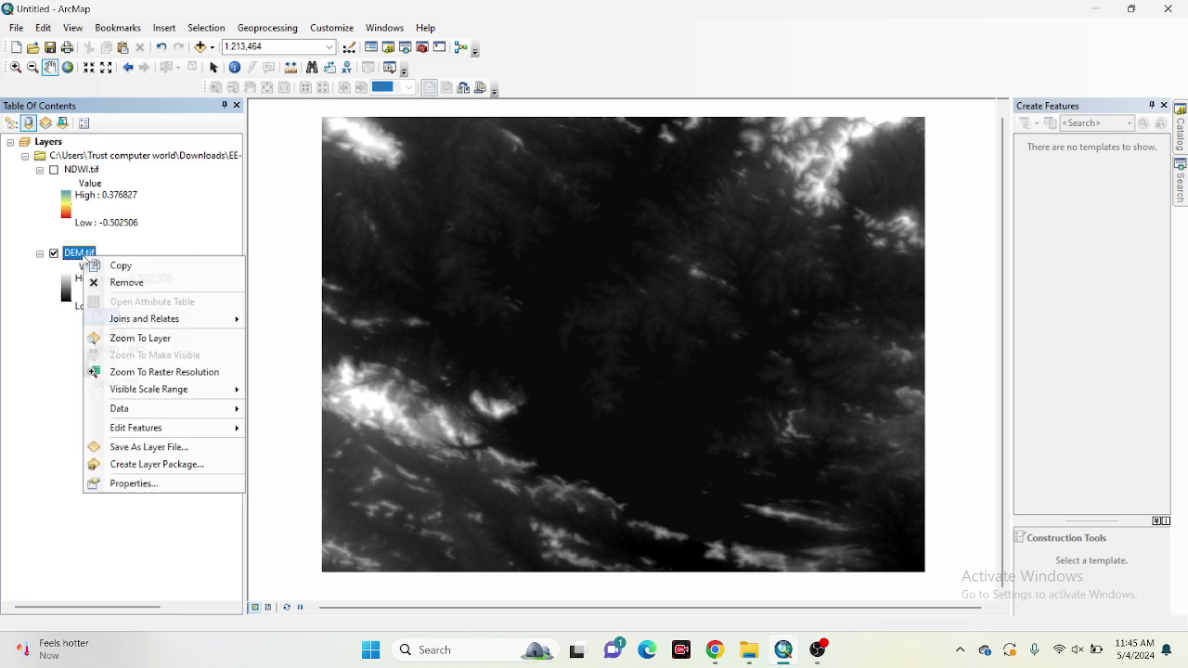
{"action": "left_click", "coordinate": [158, 485]}
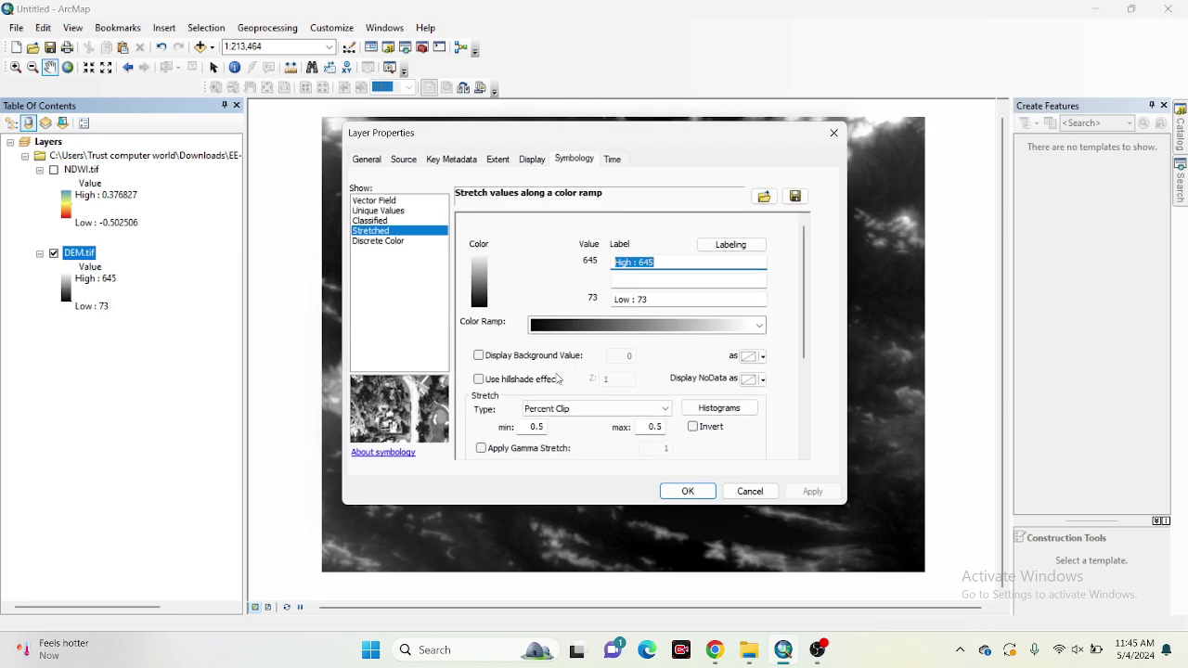
{"action": "left_click", "coordinate": [666, 325]}
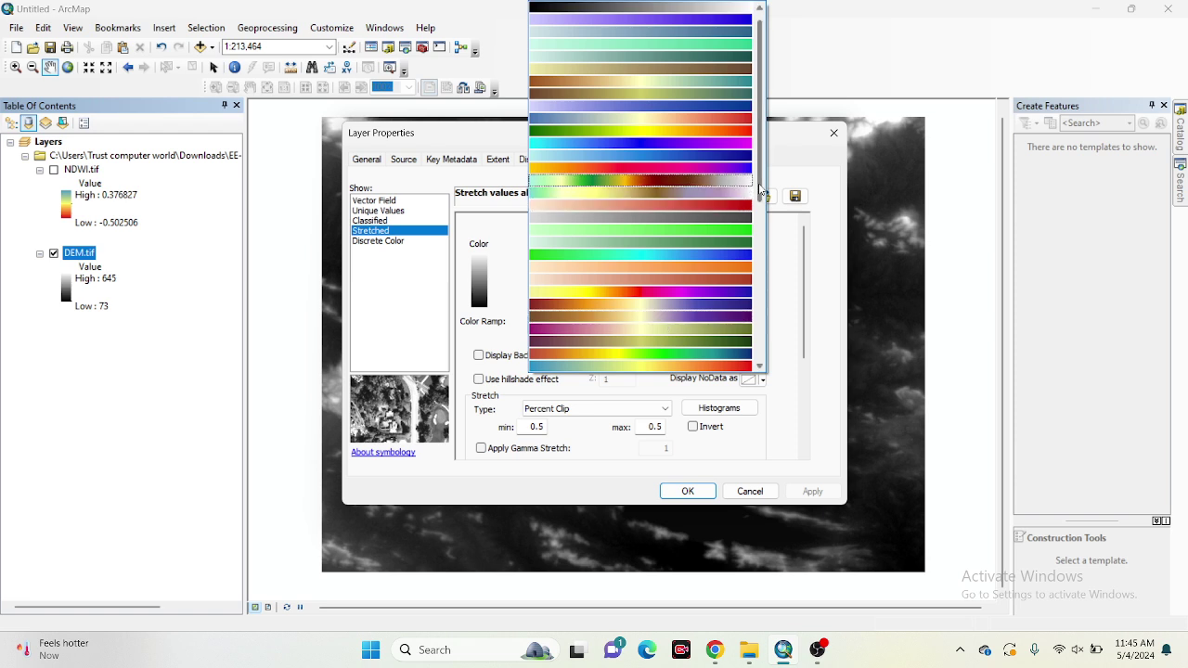
{"action": "scroll", "coordinate": [759, 191], "scroll_direction": "down", "scroll_amount": 2}
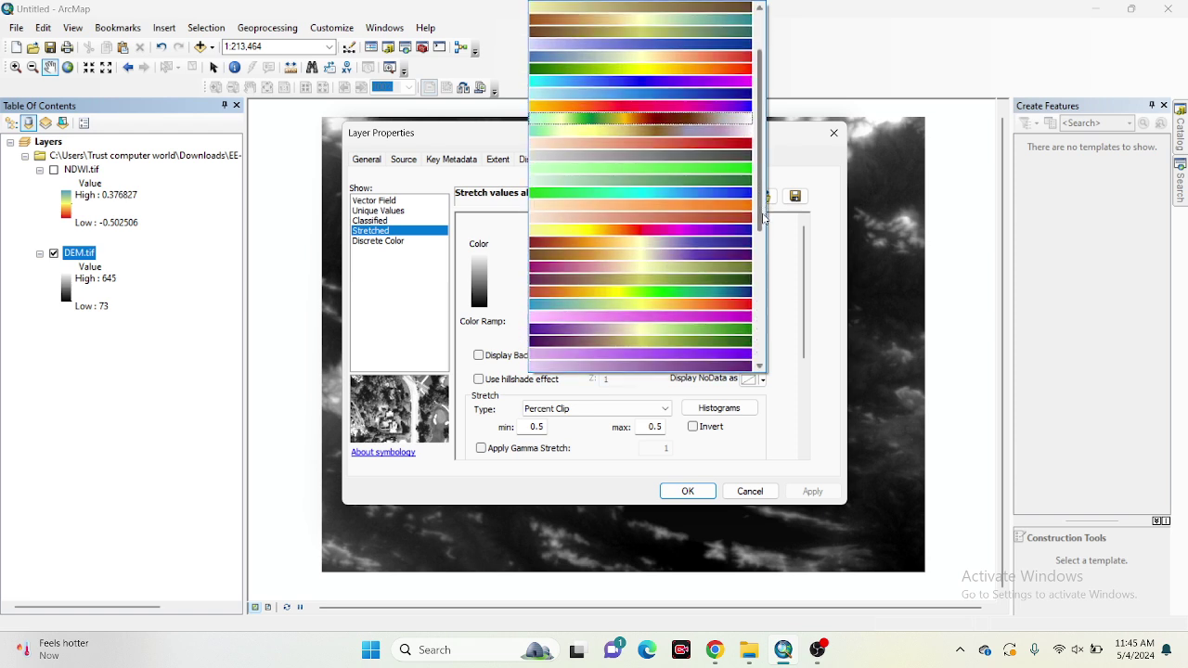
{"action": "left_click", "coordinate": [730, 311]}
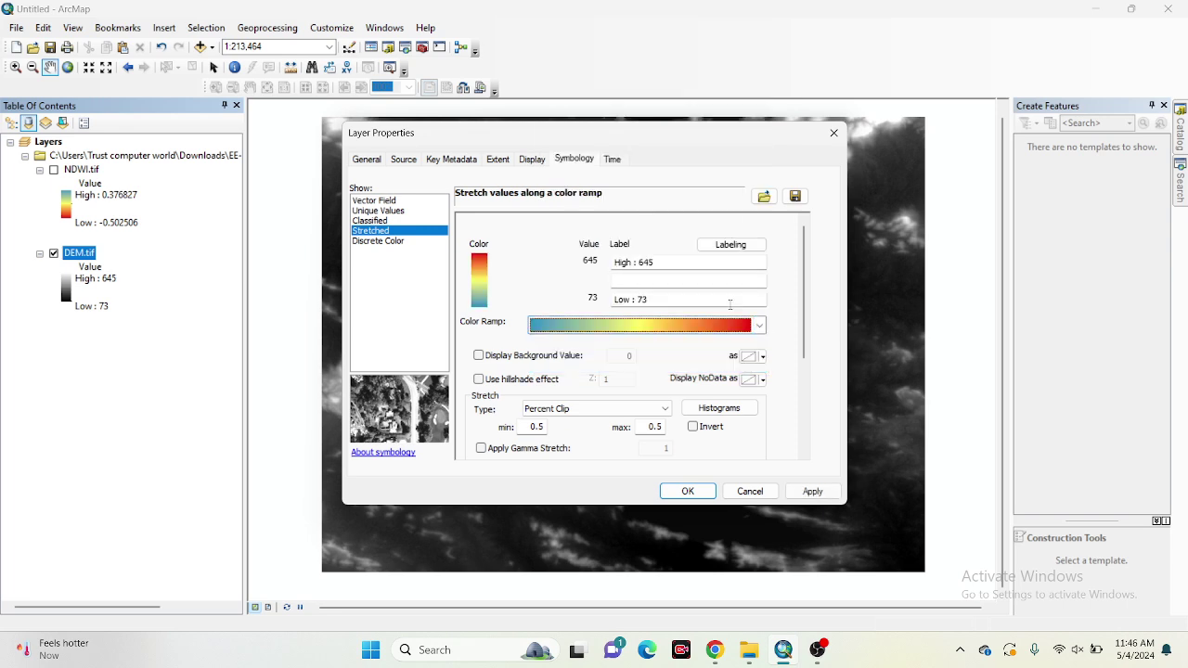
{"action": "left_click", "coordinate": [811, 490]}
{"action": "left_click", "coordinate": [688, 490]}
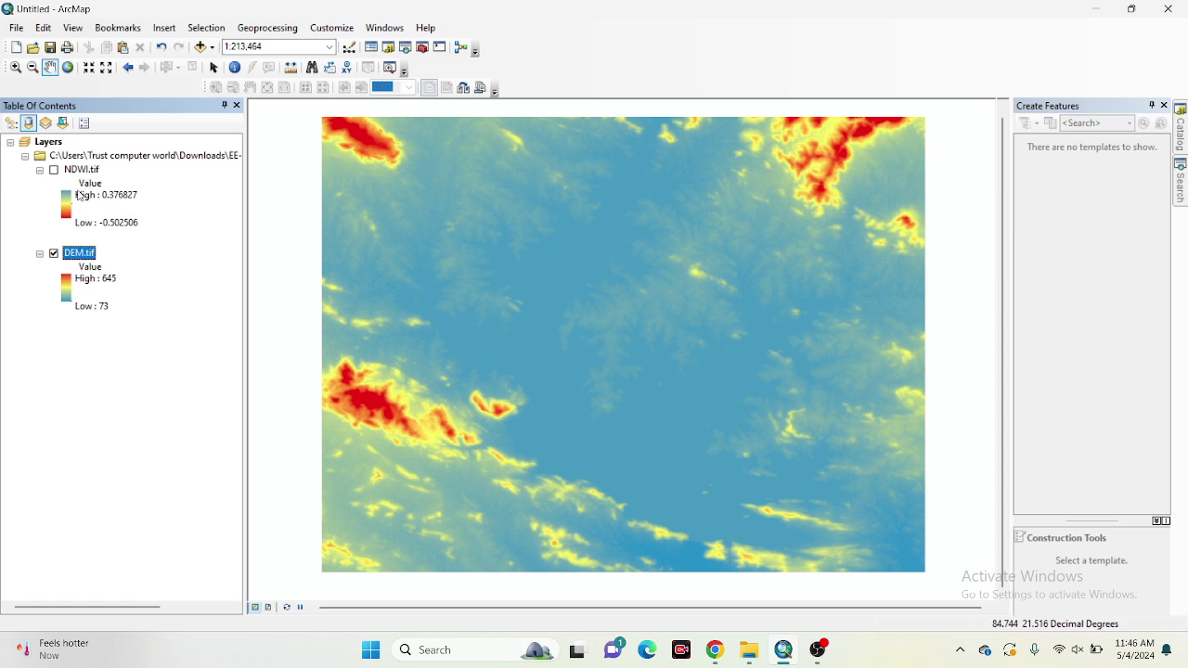
{"action": "left_click", "coordinate": [54, 170]}
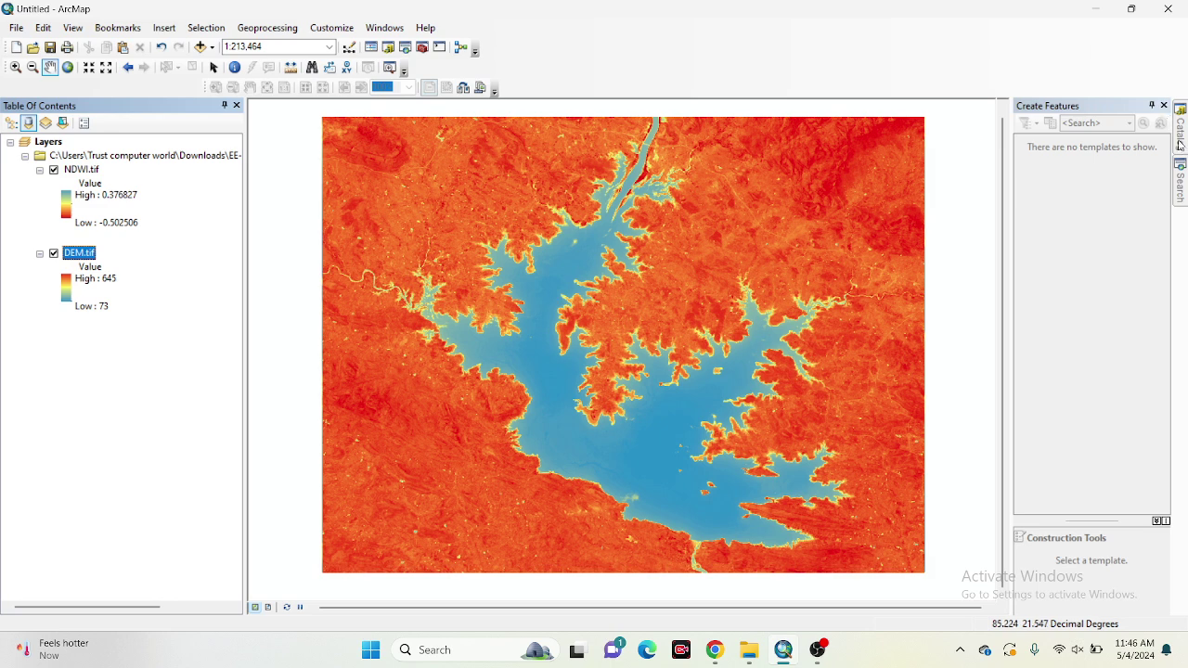
{"action": "mouse_move", "coordinate": [1183, 148]}
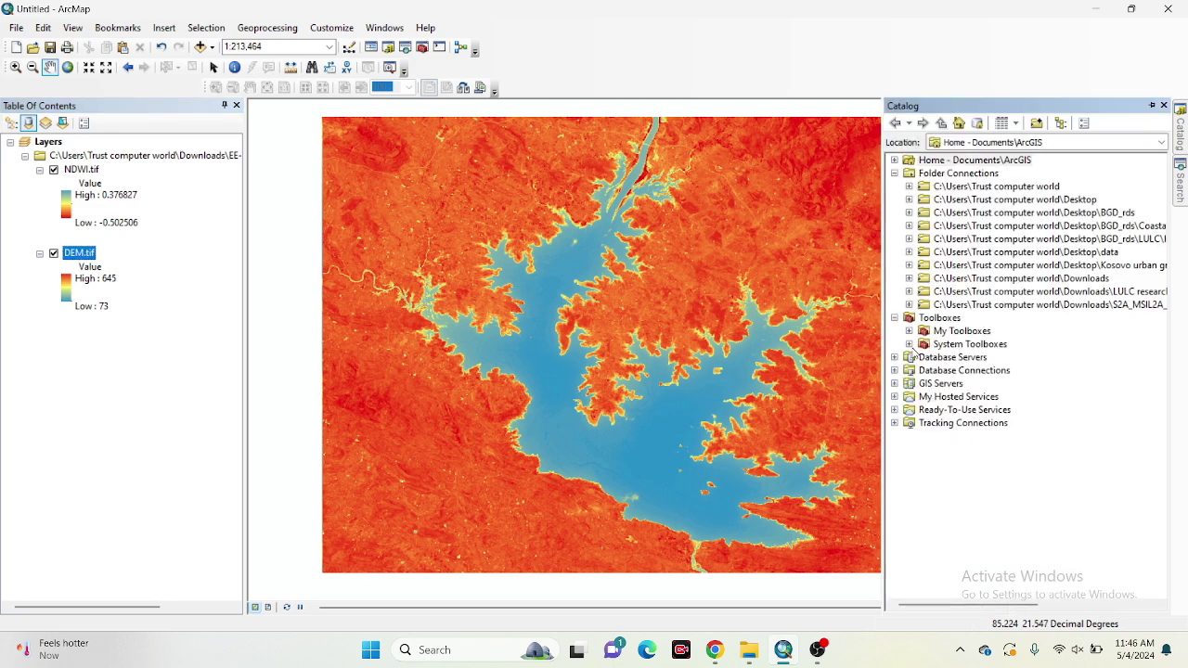
{"action": "left_click", "coordinate": [910, 344]}
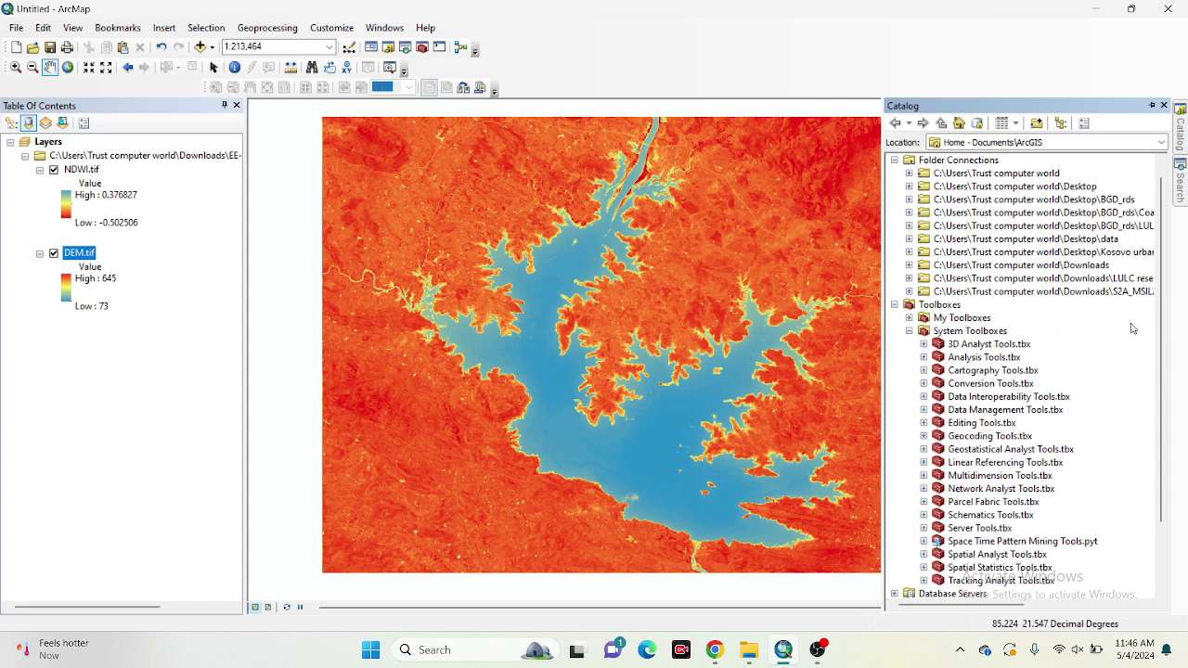
{"action": "scroll", "coordinate": [1168, 355], "scroll_direction": "down", "scroll_amount": 1}
{"action": "scroll", "coordinate": [1169, 357], "scroll_direction": "down", "scroll_amount": 1}
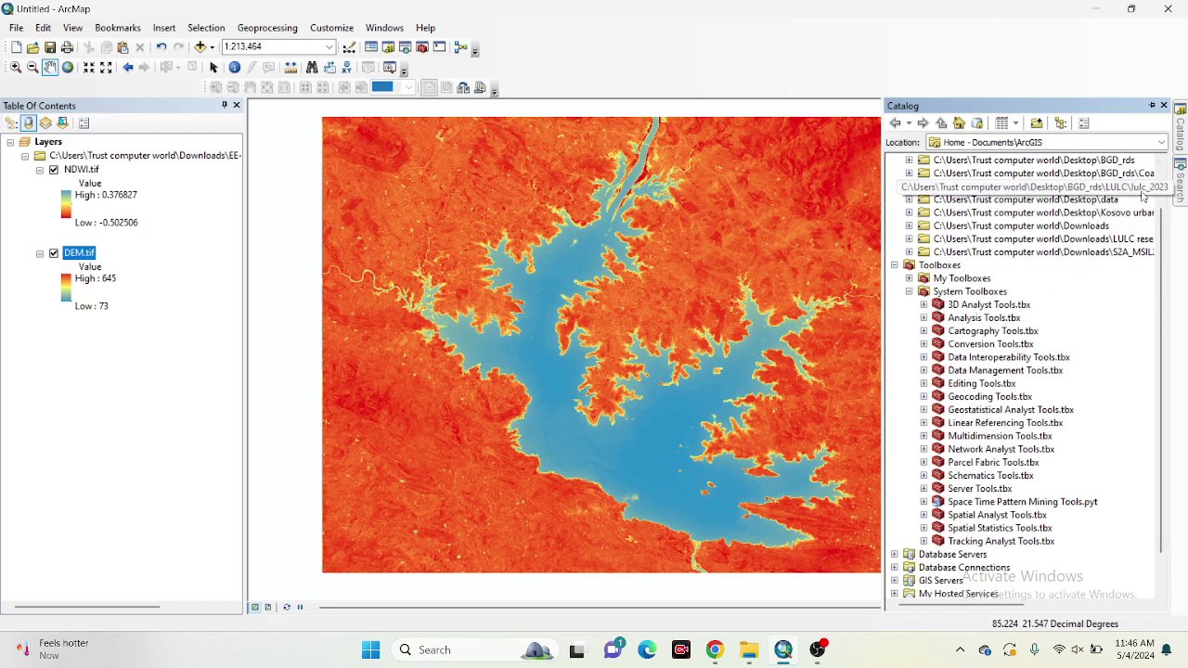
Search for "Raster calculator" and open the Spatial Analyst Raster Calculator tool.
{"action": "mouse_move", "coordinate": [1179, 194]}
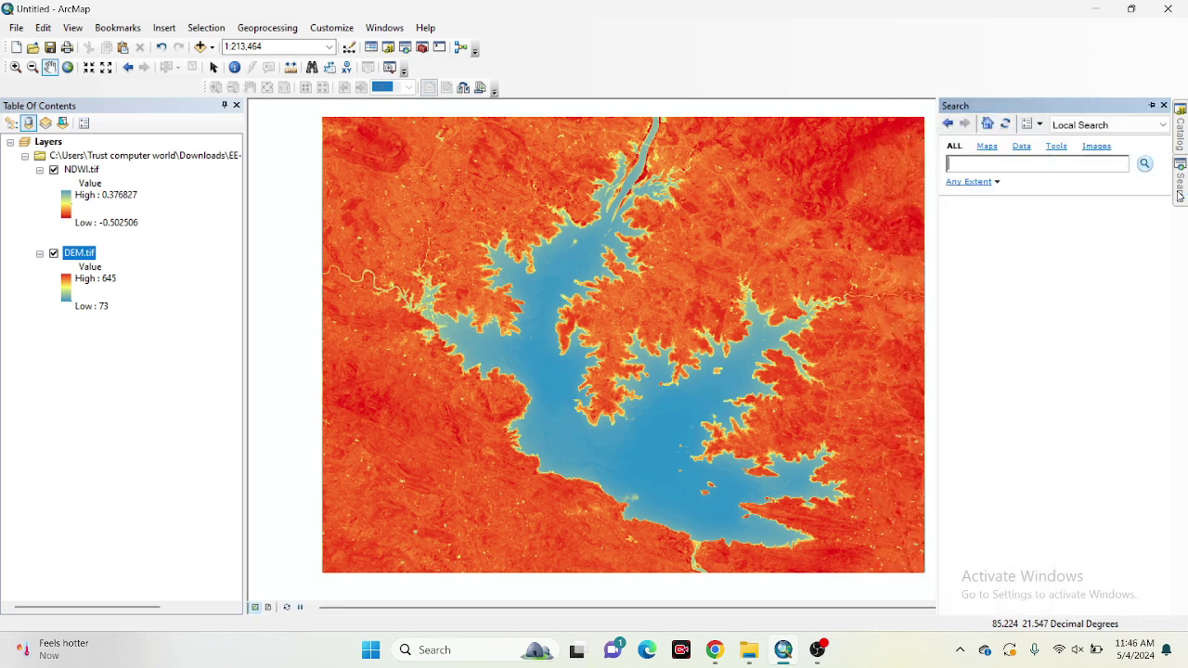
{"action": "type", "text": "Raster calculator"}
{"action": "left_click", "coordinate": [1145, 164]}
{"action": "left_click", "coordinate": [1145, 164]}
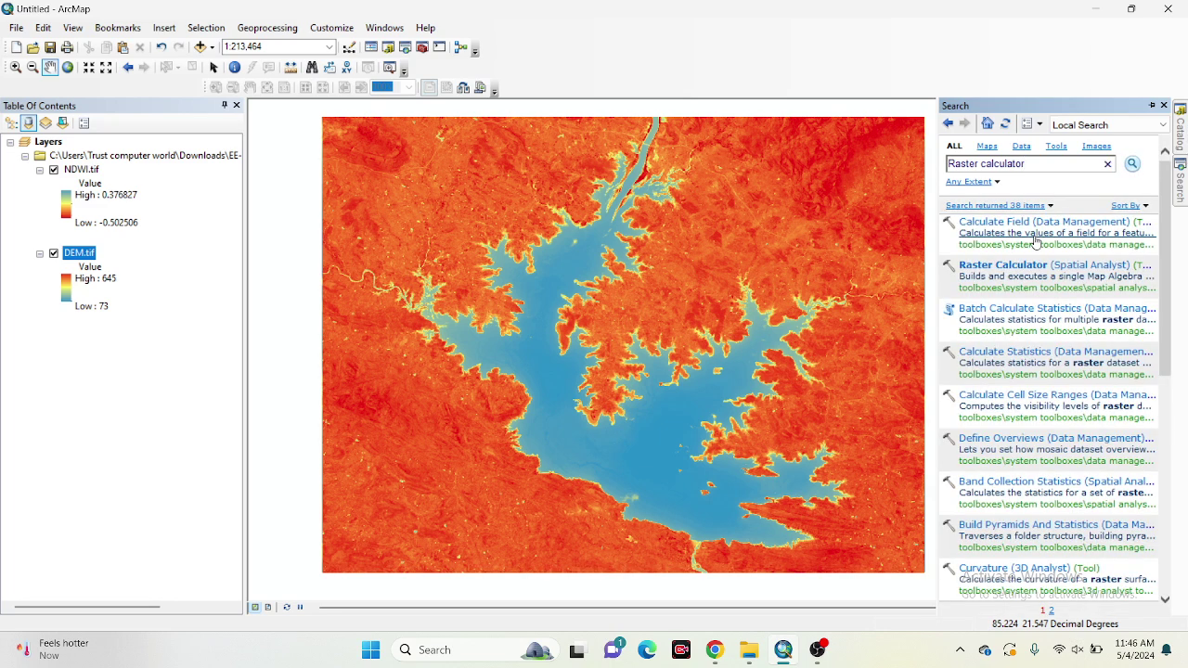
{"action": "left_click", "coordinate": [1054, 265]}
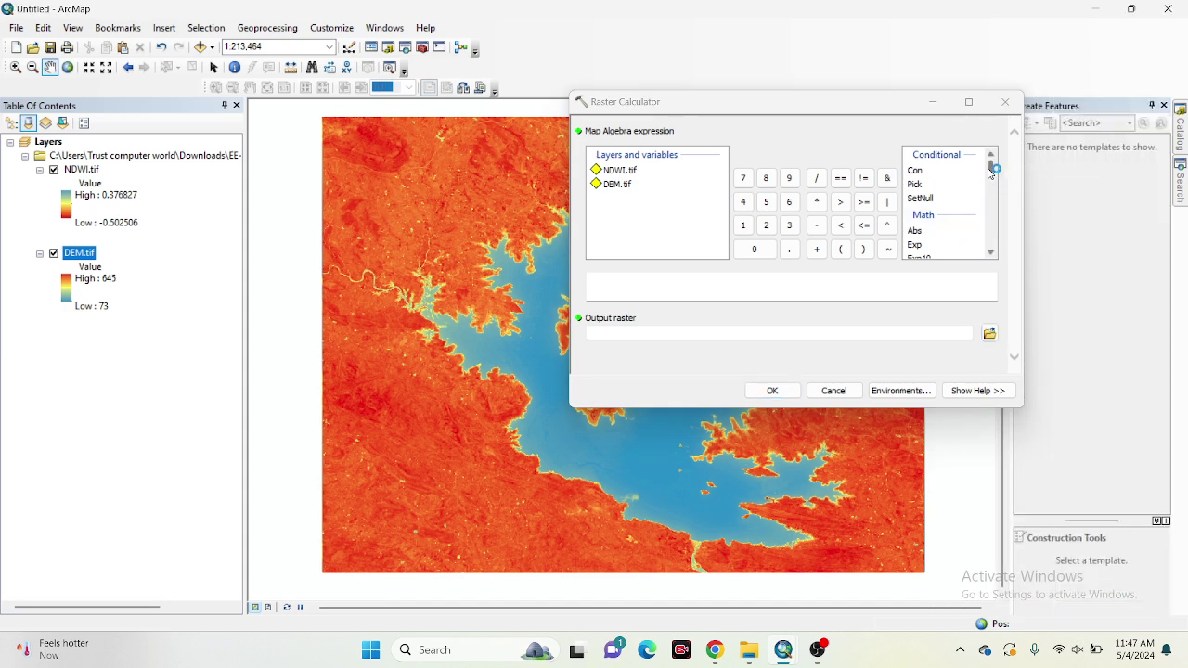
Build the map algebra expression Float("NDWI.tif") >= 0.1 and run the calculation.
{"action": "scroll", "coordinate": [953, 198], "scroll_direction": "down", "scroll_amount": 2}
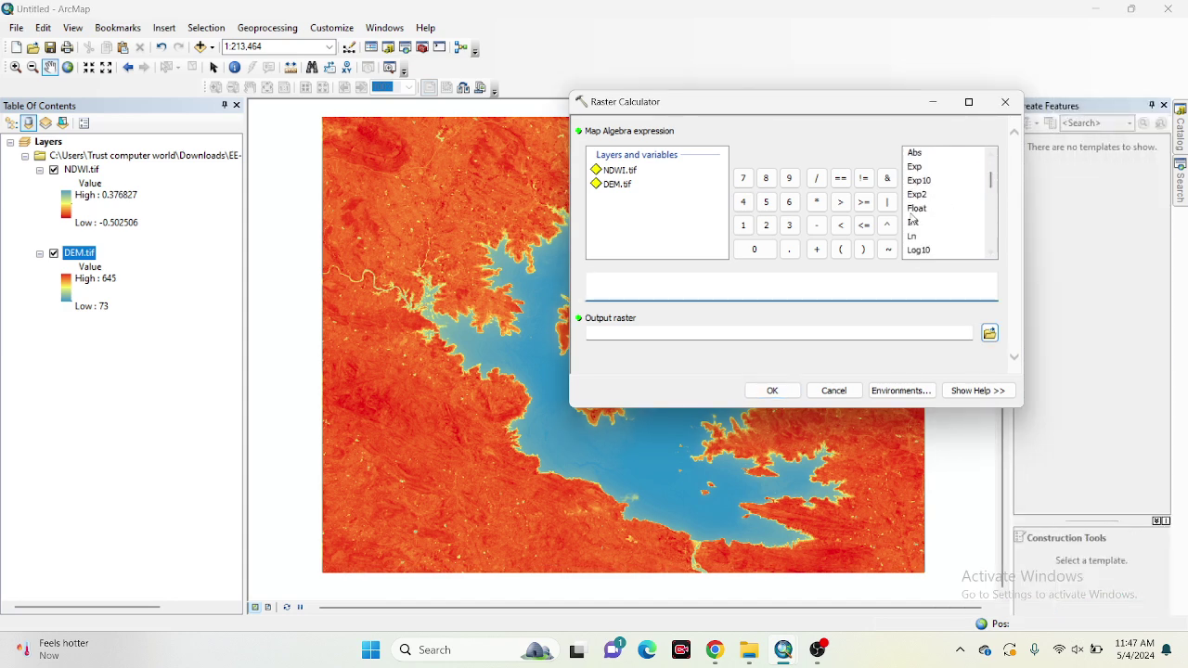
{"action": "double_click", "coordinate": [915, 211]}
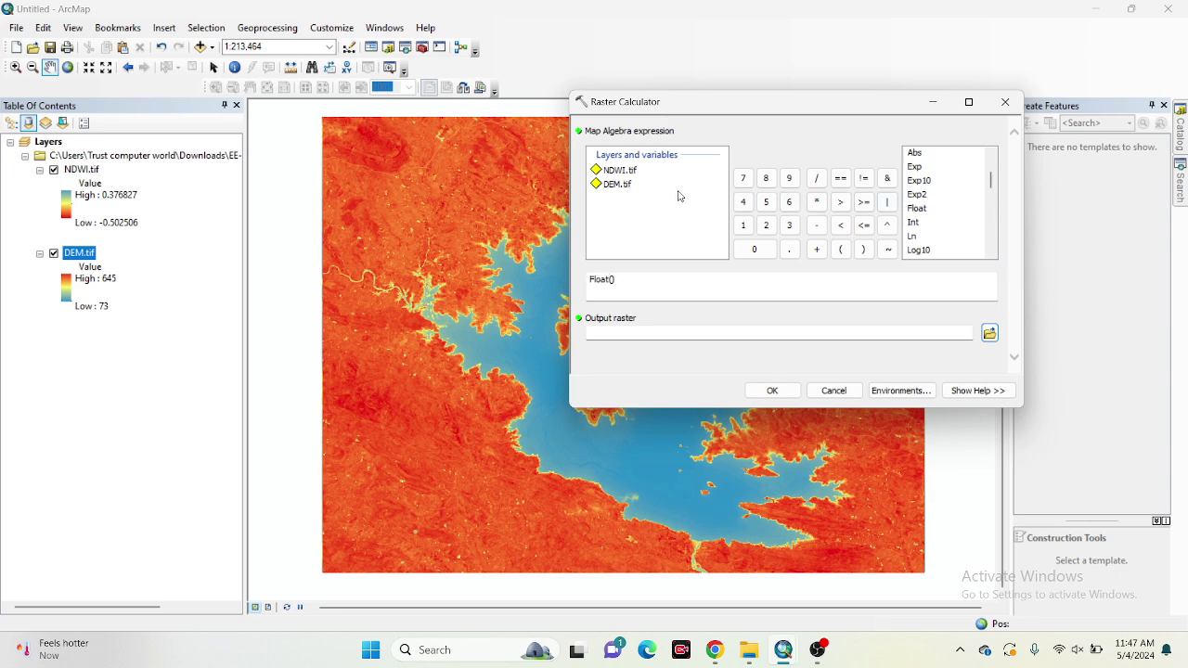
{"action": "double_click", "coordinate": [629, 174]}
{"action": "left_click", "coordinate": [863, 202]}
{"action": "type", "text": "0."}
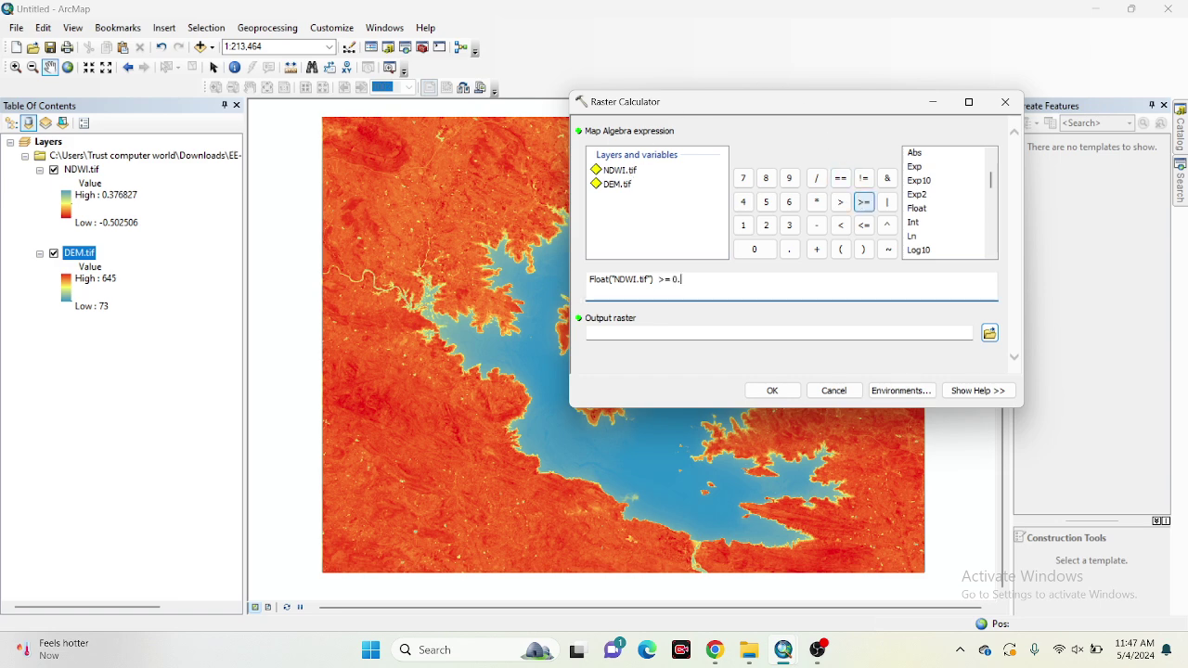
{"action": "type", "text": "1"}
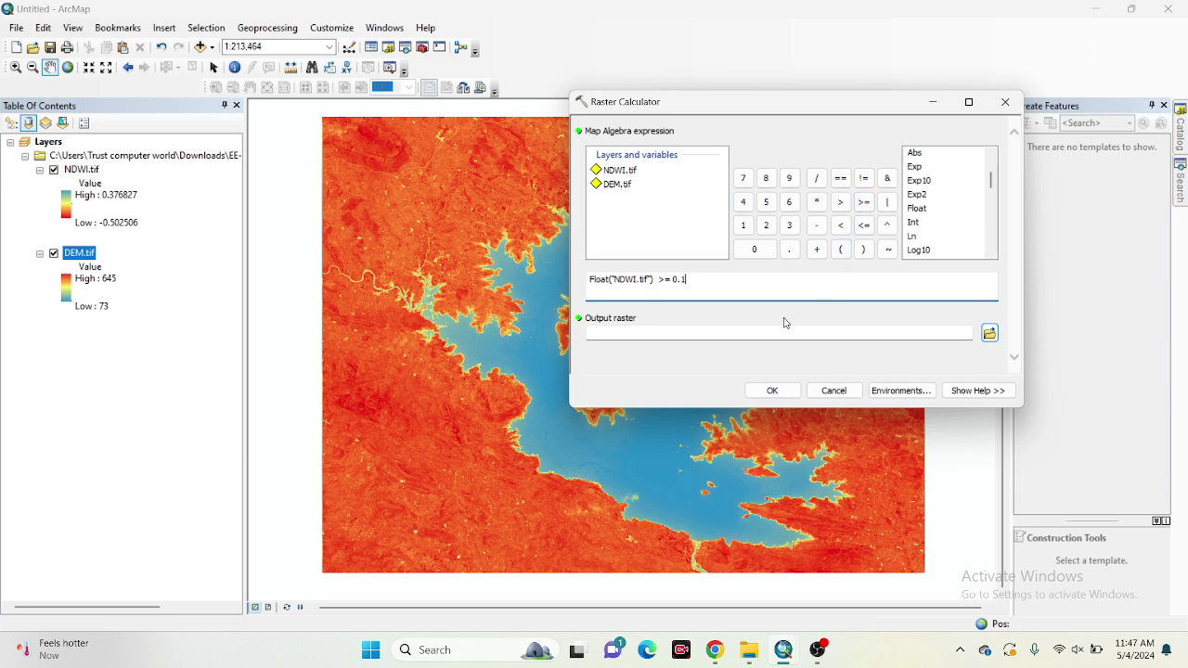
{"action": "left_click", "coordinate": [772, 390]}
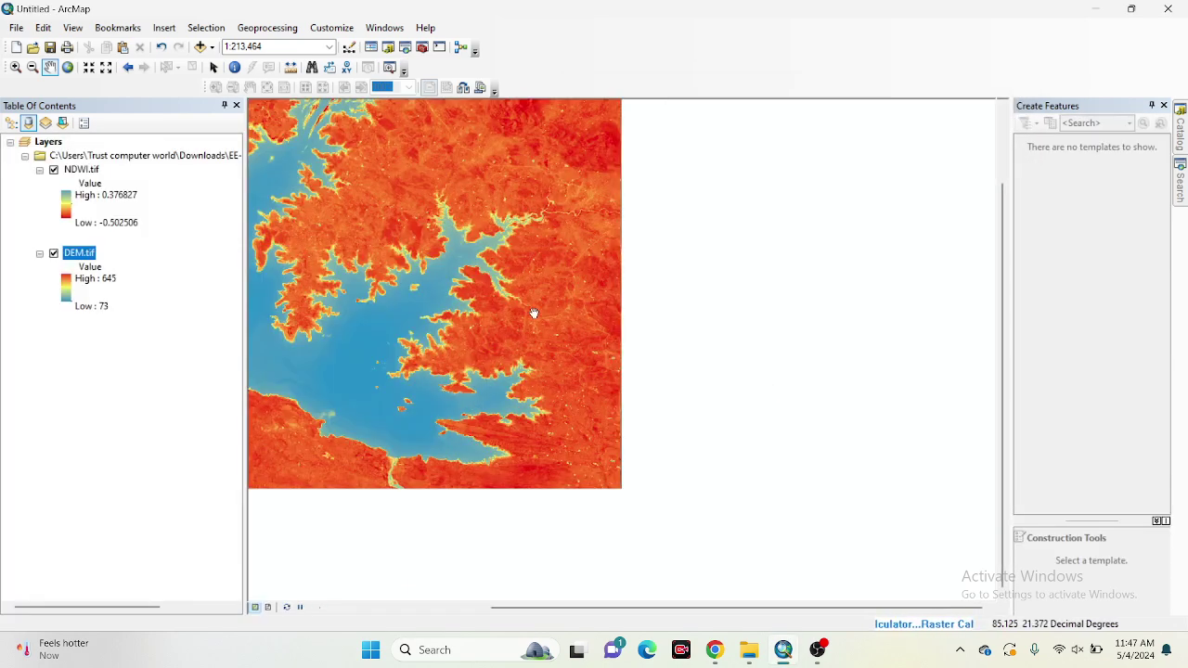
Change the fill color of class 1 in the ndwi_rasterc layer to dark blue.
{"action": "left_click_drag", "start_coordinate": [525, 313], "coordinate": [769, 402]}
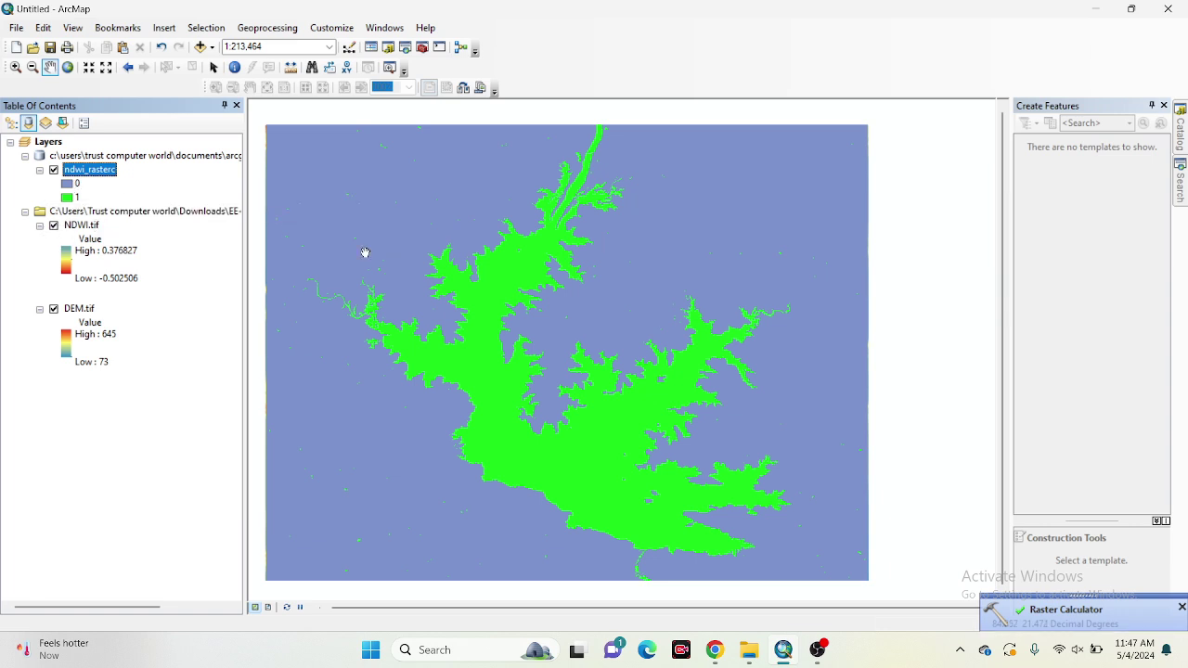
{"action": "double_click", "coordinate": [68, 202]}
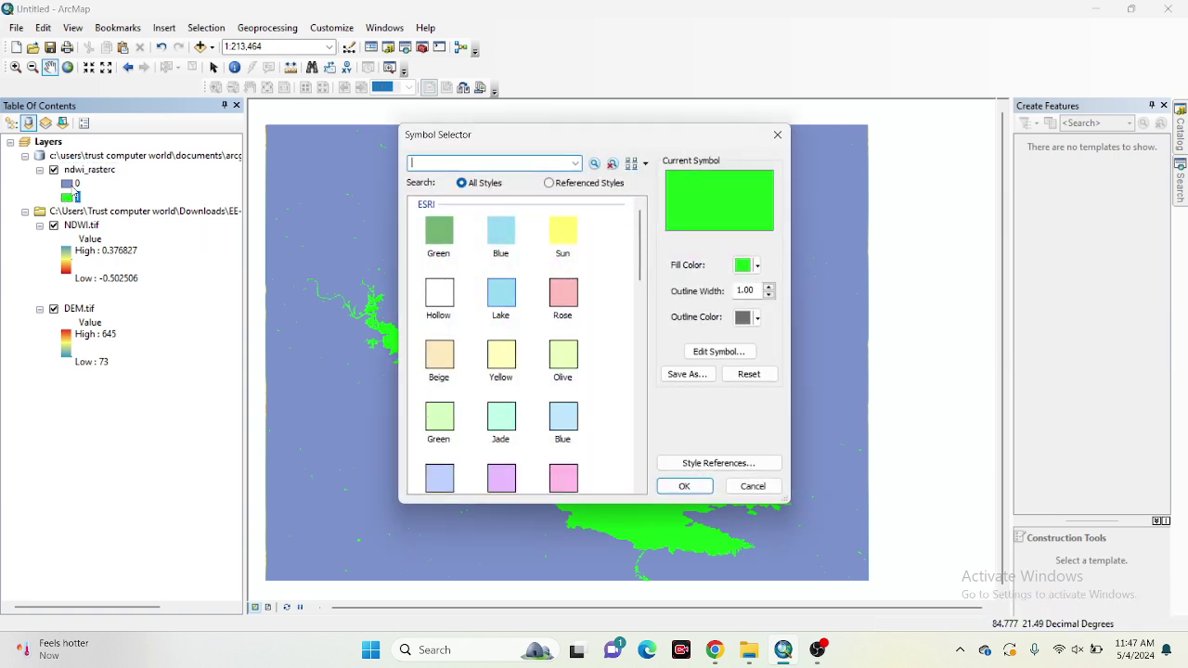
{"action": "left_click", "coordinate": [756, 265]}
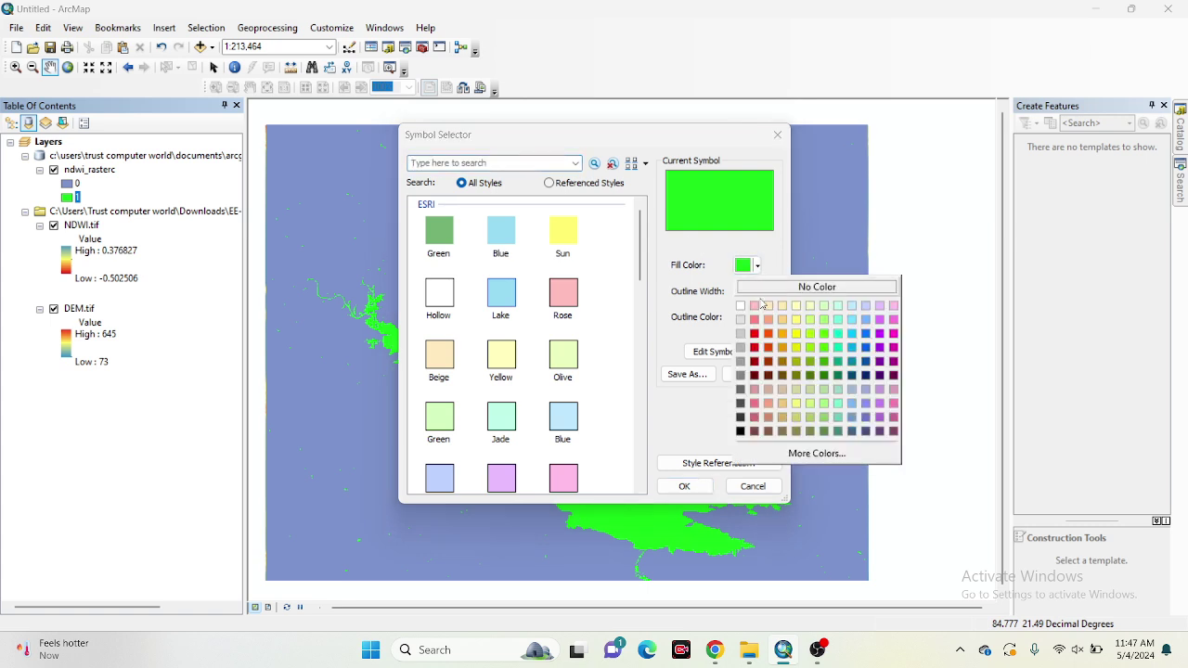
{"action": "left_click", "coordinate": [863, 376]}
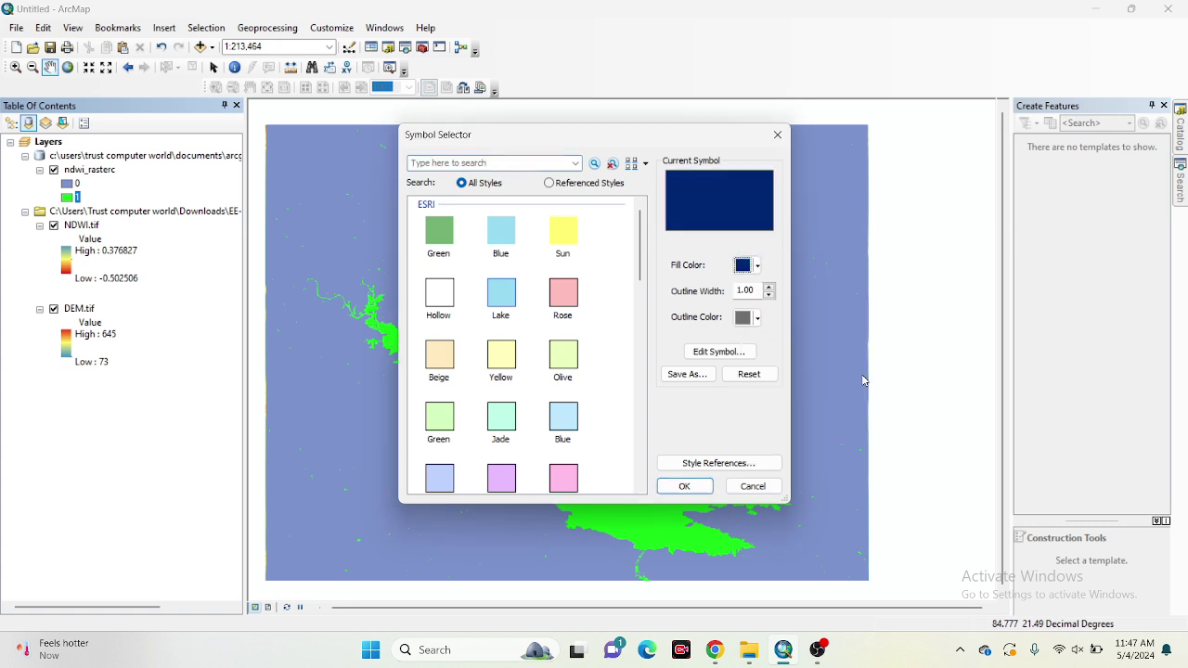
{"action": "left_click", "coordinate": [683, 489]}
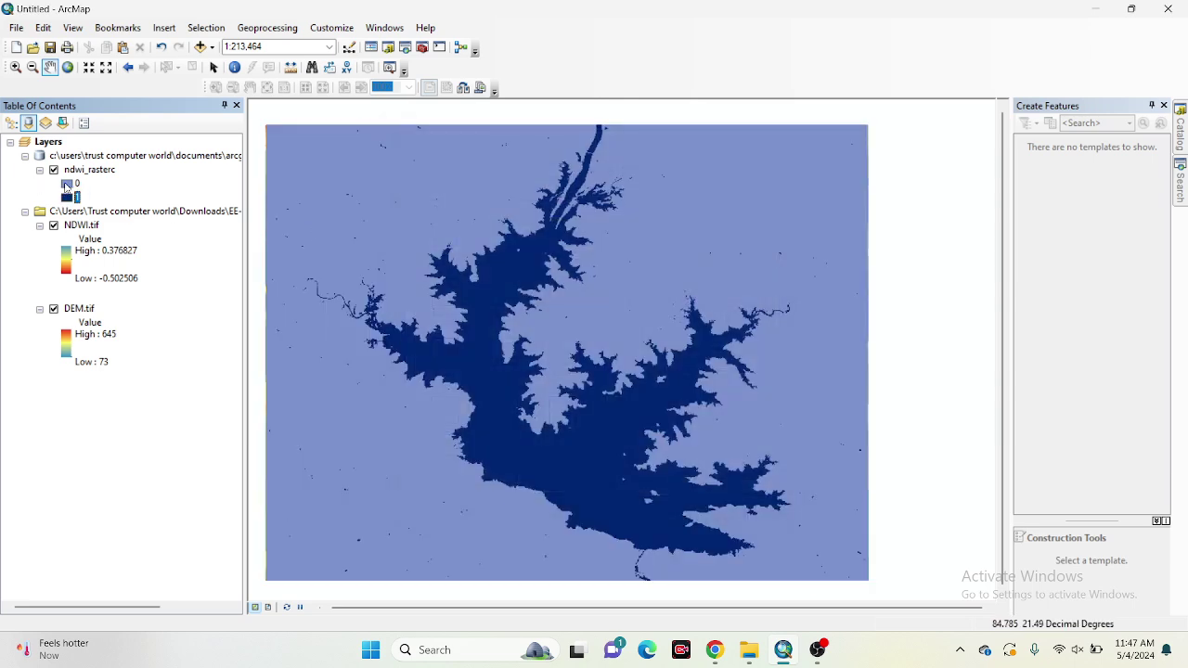
Give class 0 of the ndwi_rasterc layer the Hollow symbol.
{"action": "double_click", "coordinate": [67, 186]}
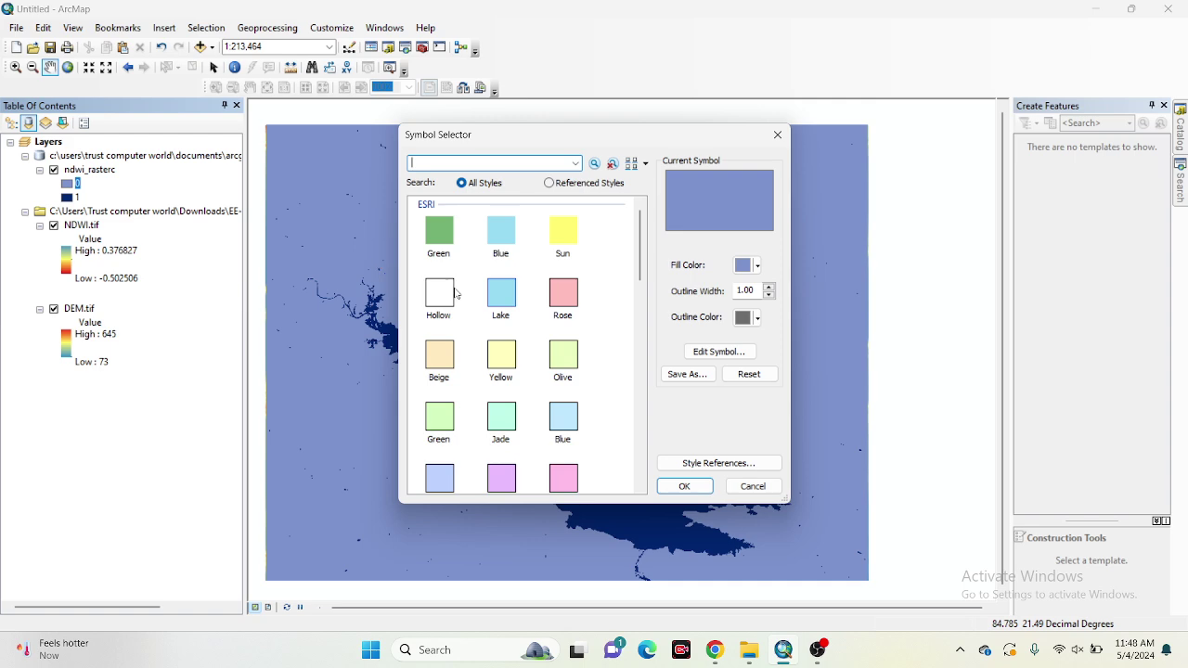
{"action": "left_click", "coordinate": [449, 298]}
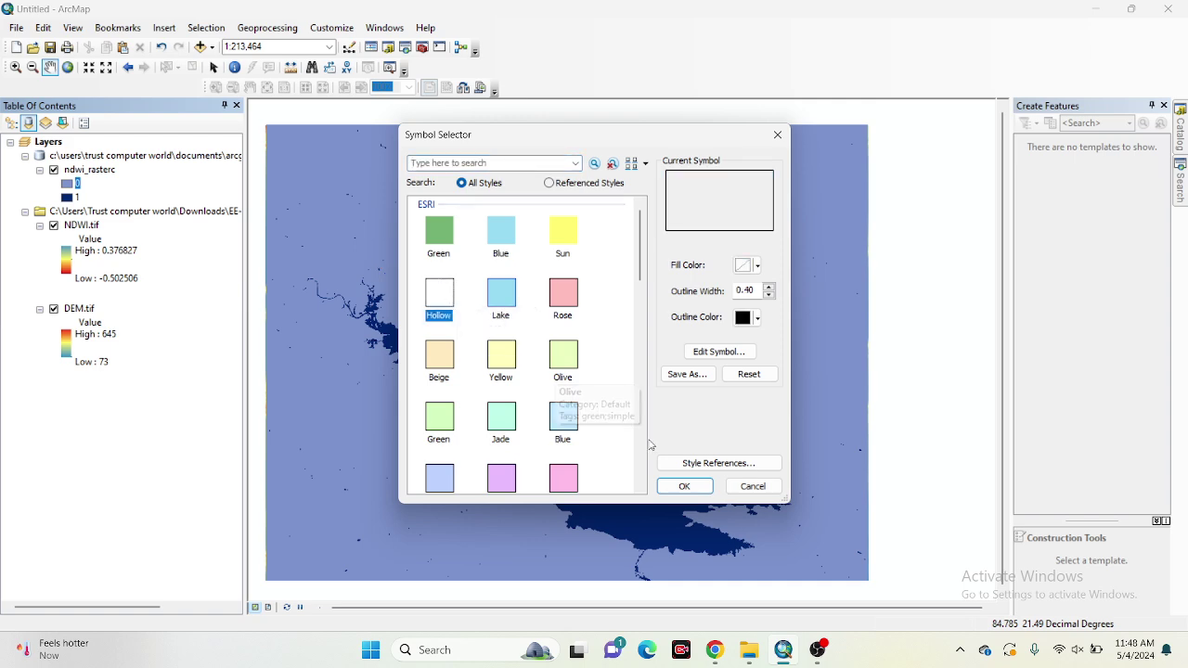
{"action": "left_click", "coordinate": [683, 487]}
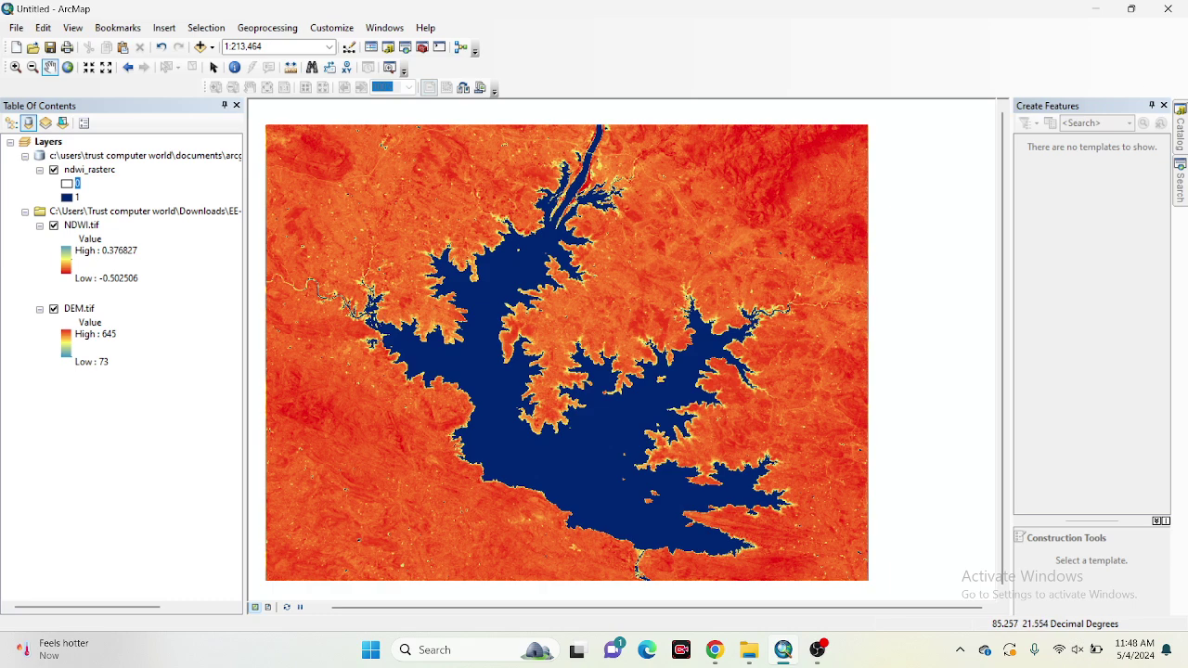
Search for "Raster to polygon" and open the Raster to Polygon conversion tool.
{"action": "mouse_move", "coordinate": [1182, 115]}
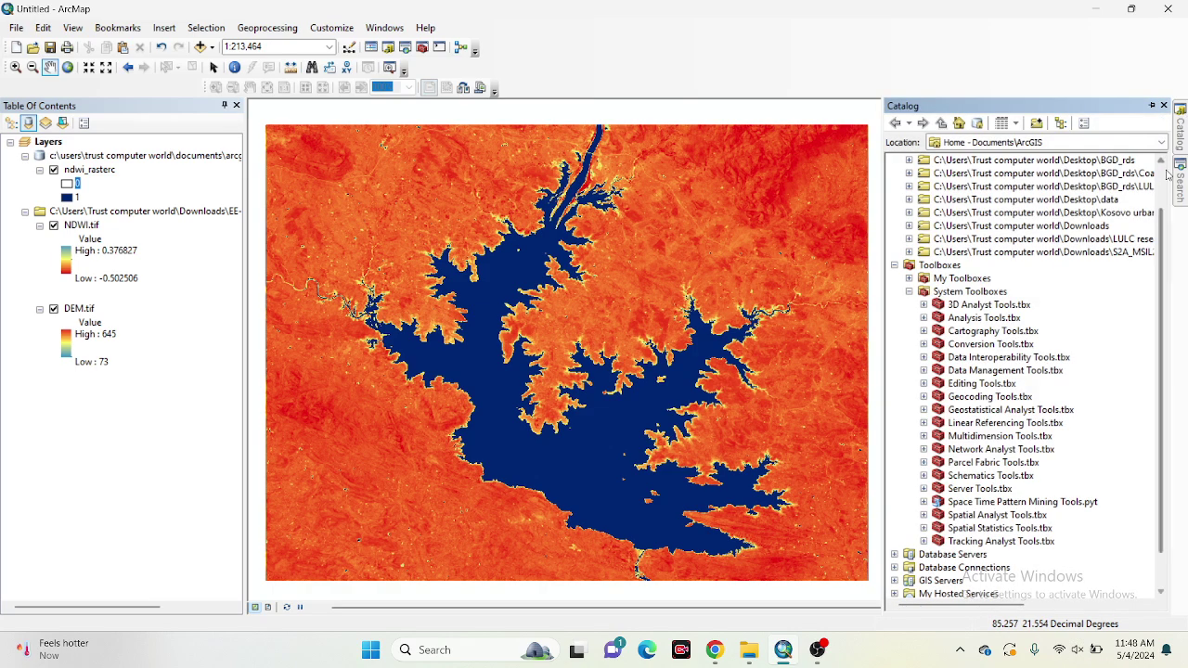
{"action": "mouse_move", "coordinate": [1179, 181]}
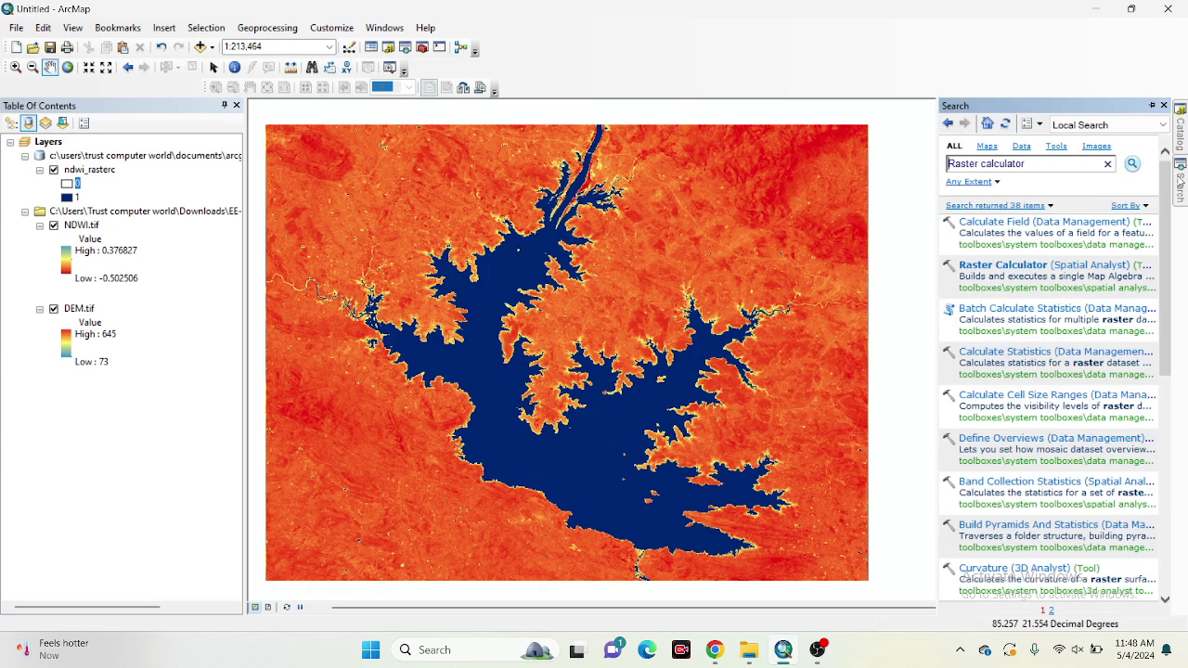
{"action": "left_click", "coordinate": [1064, 169]}
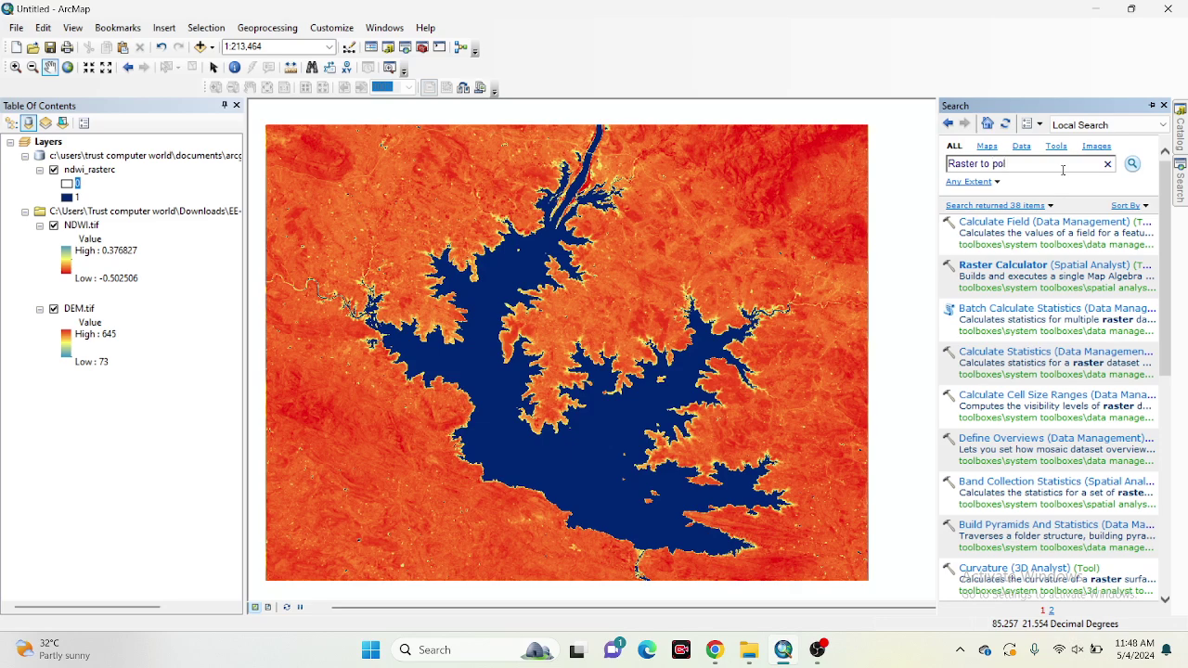
{"action": "type", "text": "ygon"}
{"action": "left_click", "coordinate": [1131, 164]}
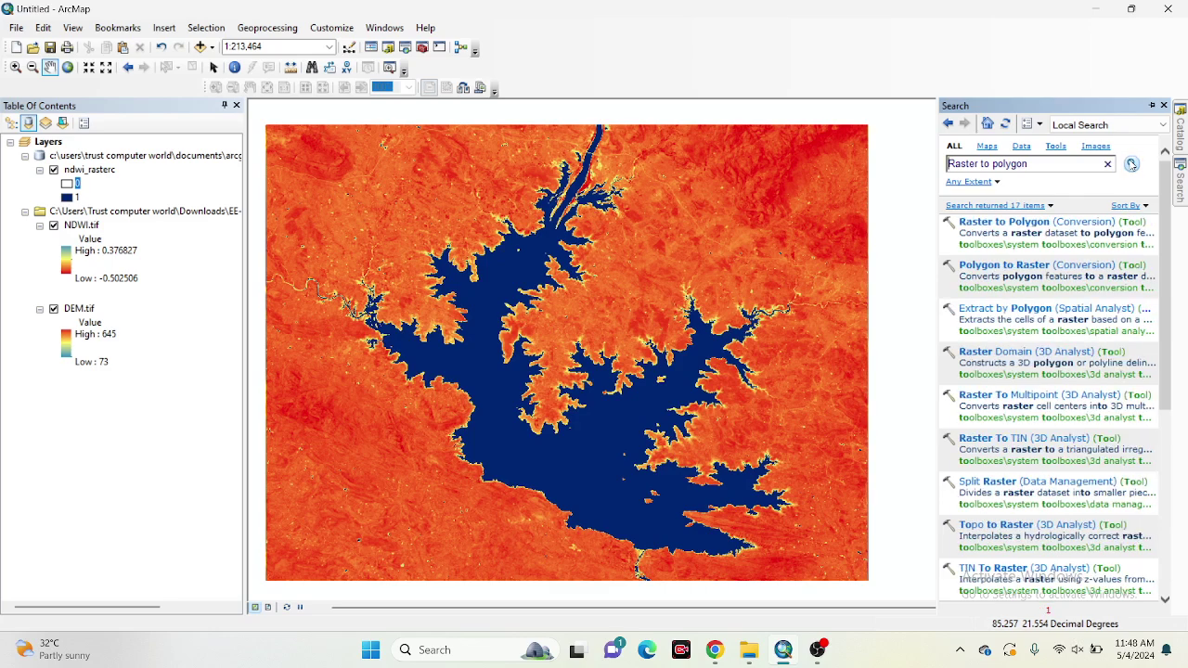
{"action": "left_click", "coordinate": [1016, 225]}
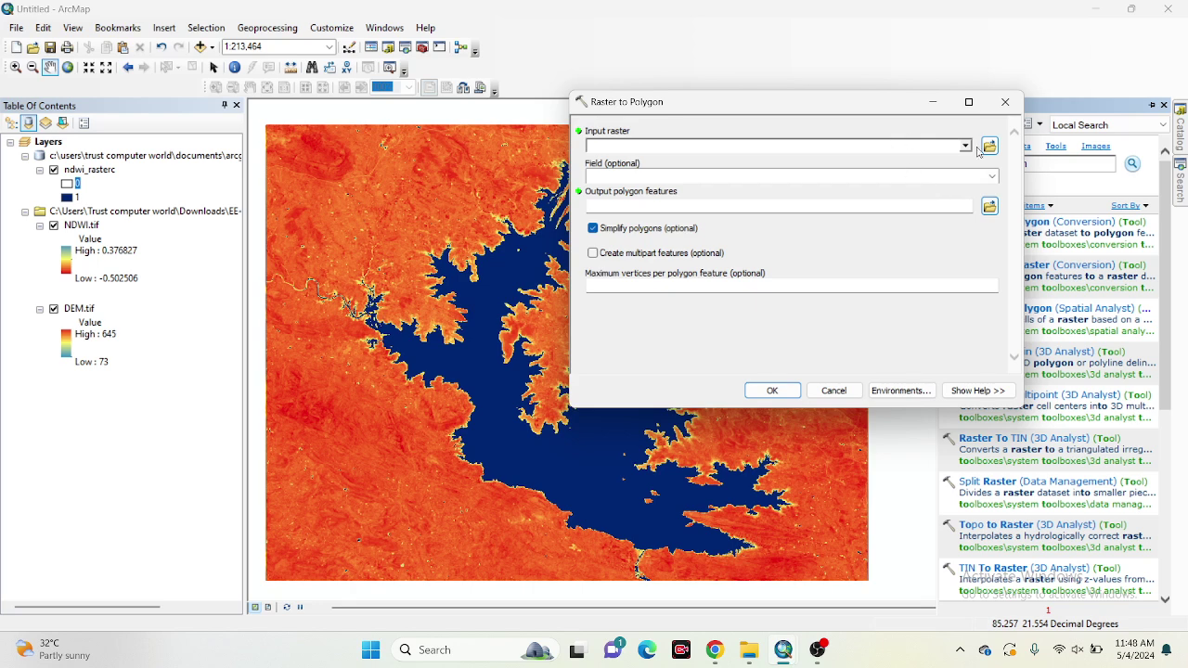
Convert the ndwi_rasterc raster to simplified polygons based on the Value field.
{"action": "left_click", "coordinate": [965, 147]}
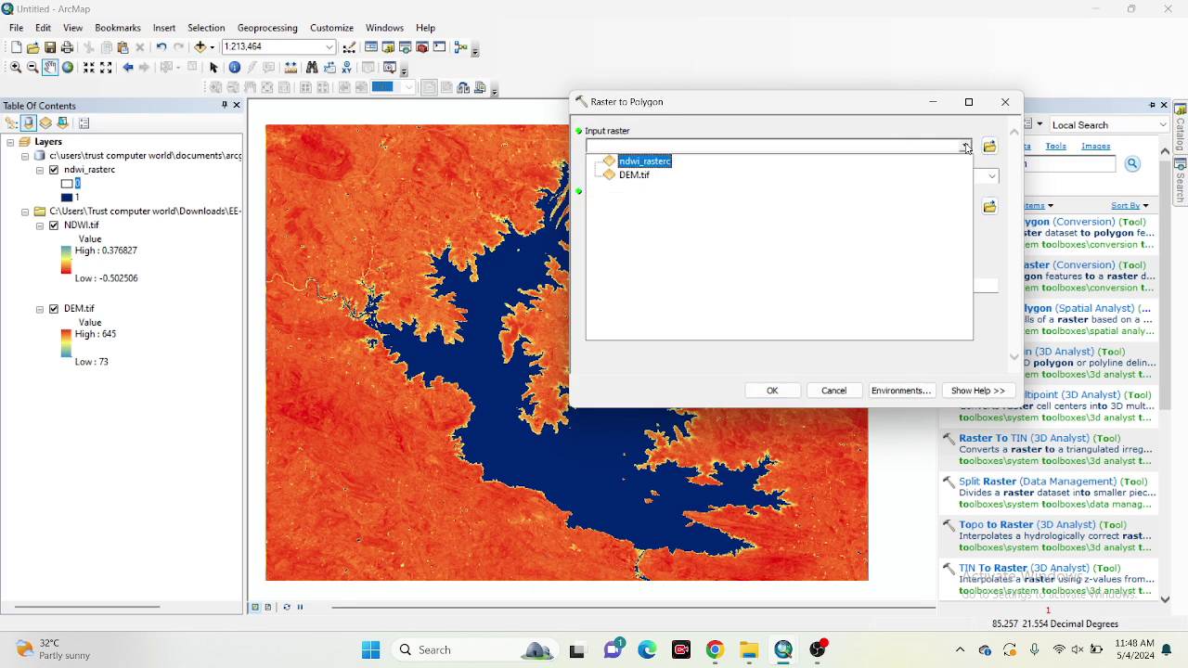
{"action": "left_click", "coordinate": [650, 162]}
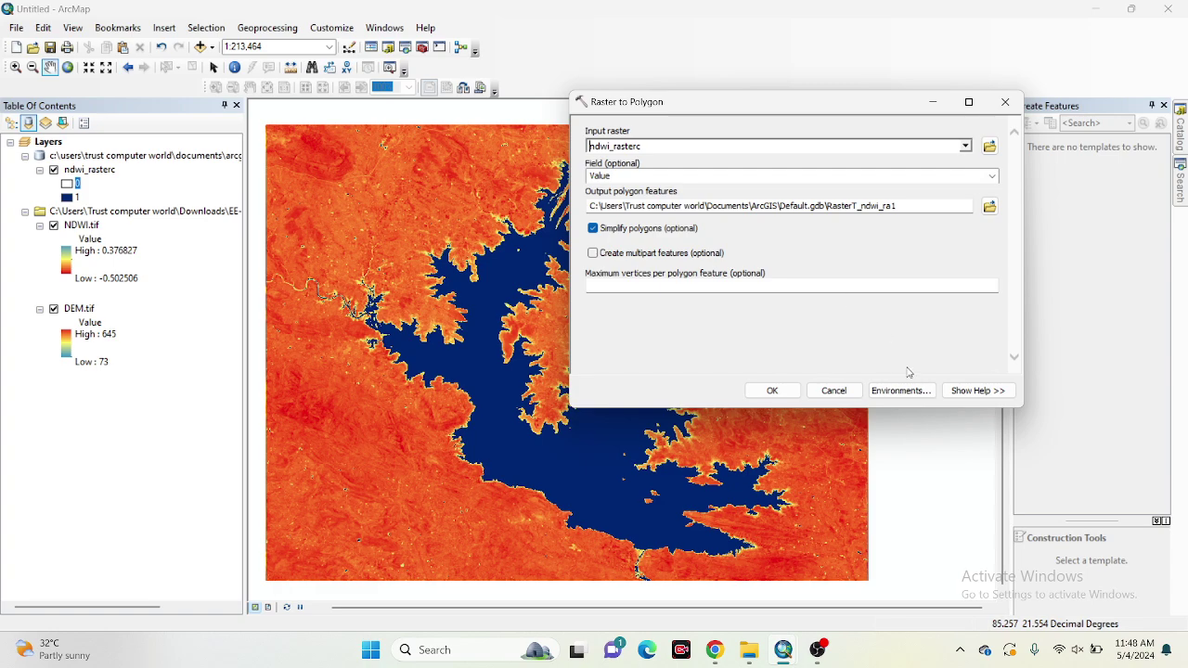
{"action": "left_click", "coordinate": [772, 391]}
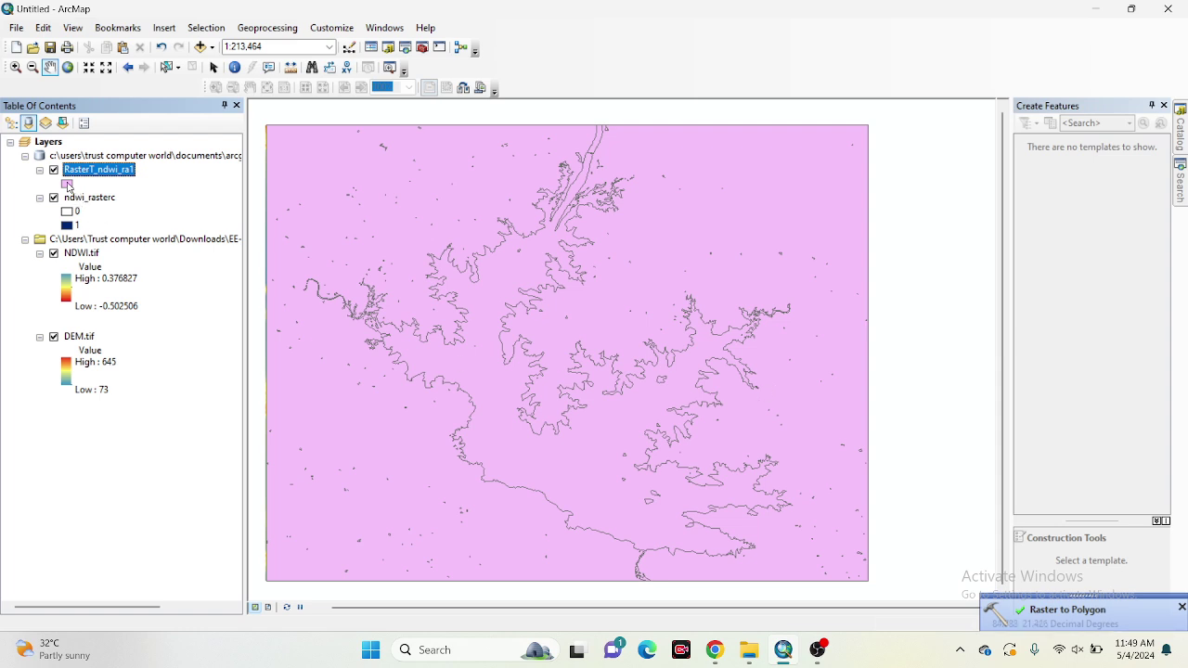
Give the RasterT_ndwi_ra1 polygon layer the Hollow symbol.
{"action": "left_click", "coordinate": [67, 184]}
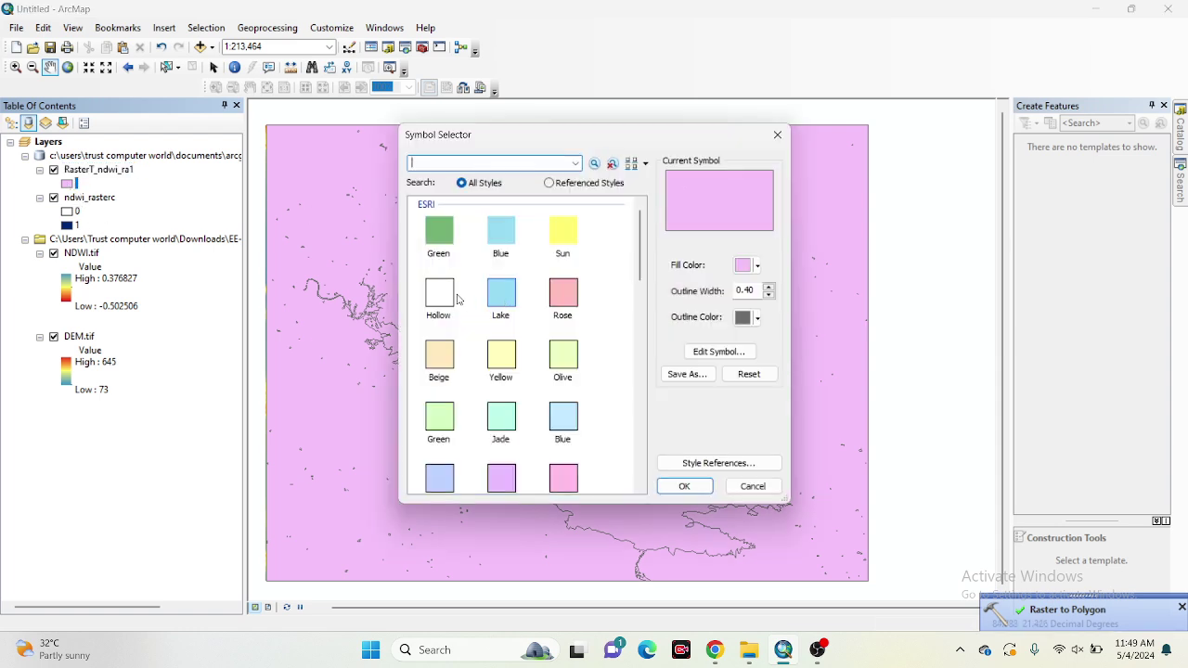
{"action": "left_click", "coordinate": [449, 299]}
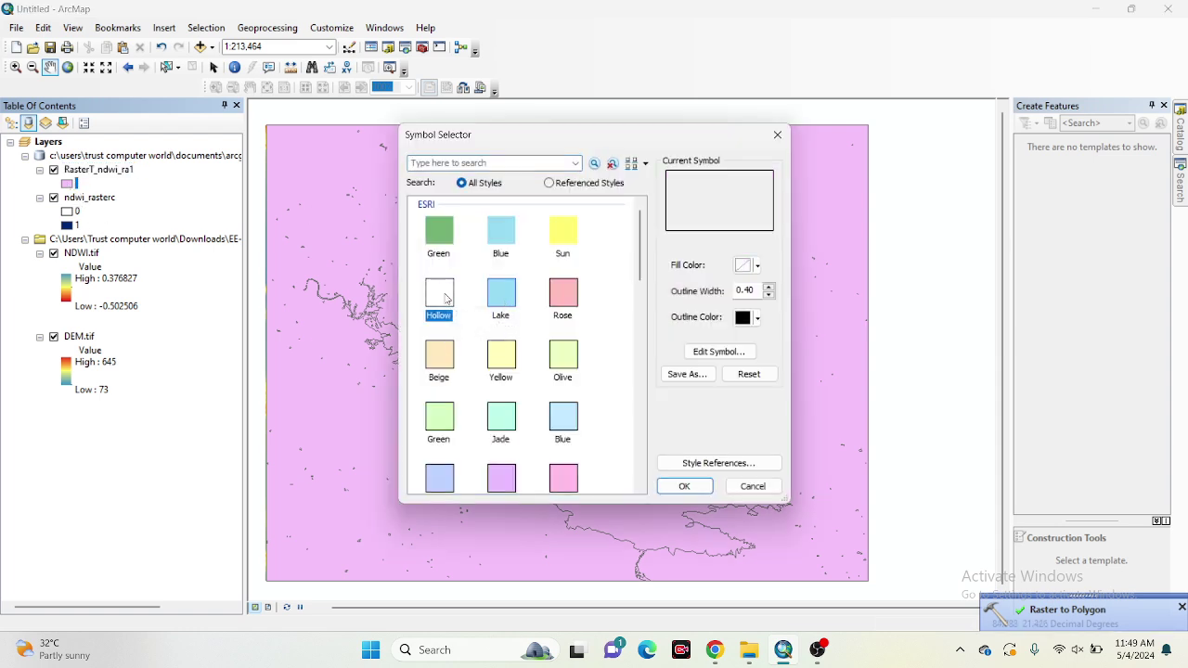
{"action": "left_click", "coordinate": [691, 487]}
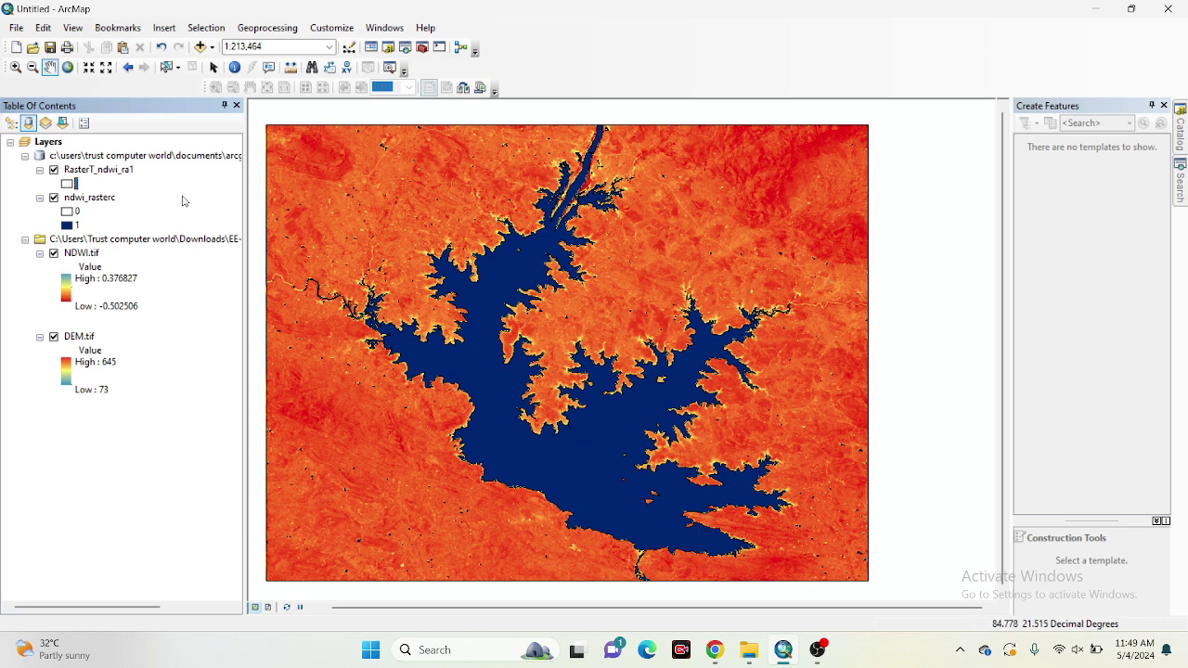
Start an edit session on the RasterT_ndwi_ra1 layer.
{"action": "left_click", "coordinate": [110, 174]}
{"action": "right_click", "coordinate": [109, 173]}
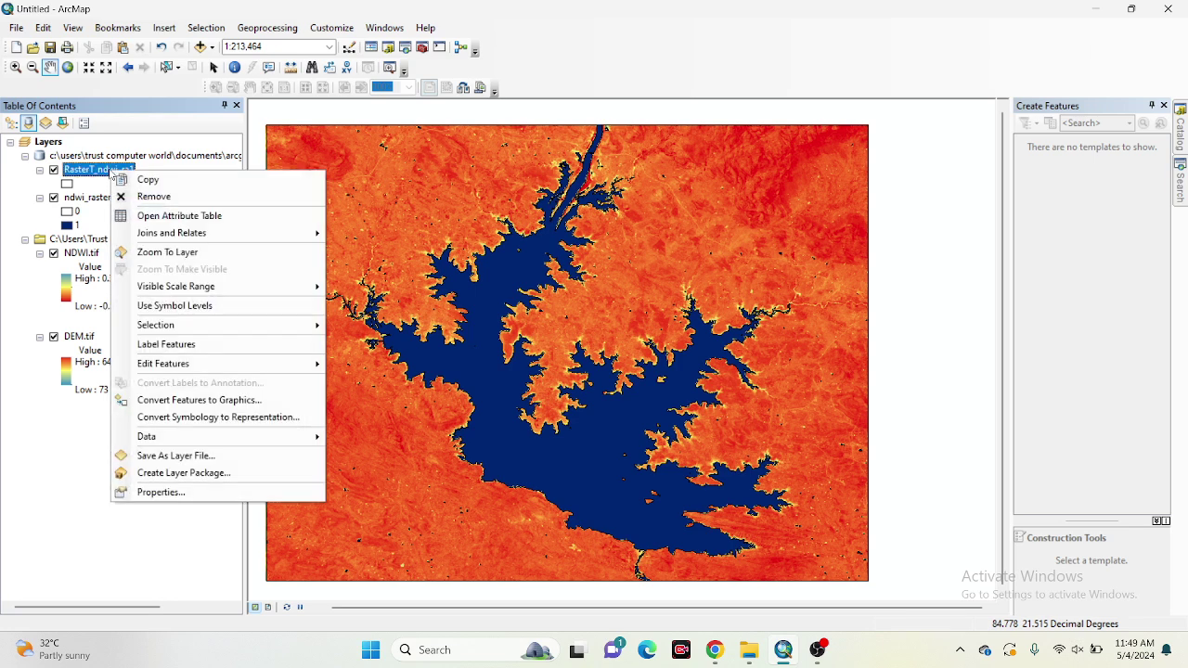
{"action": "mouse_move", "coordinate": [311, 364]}
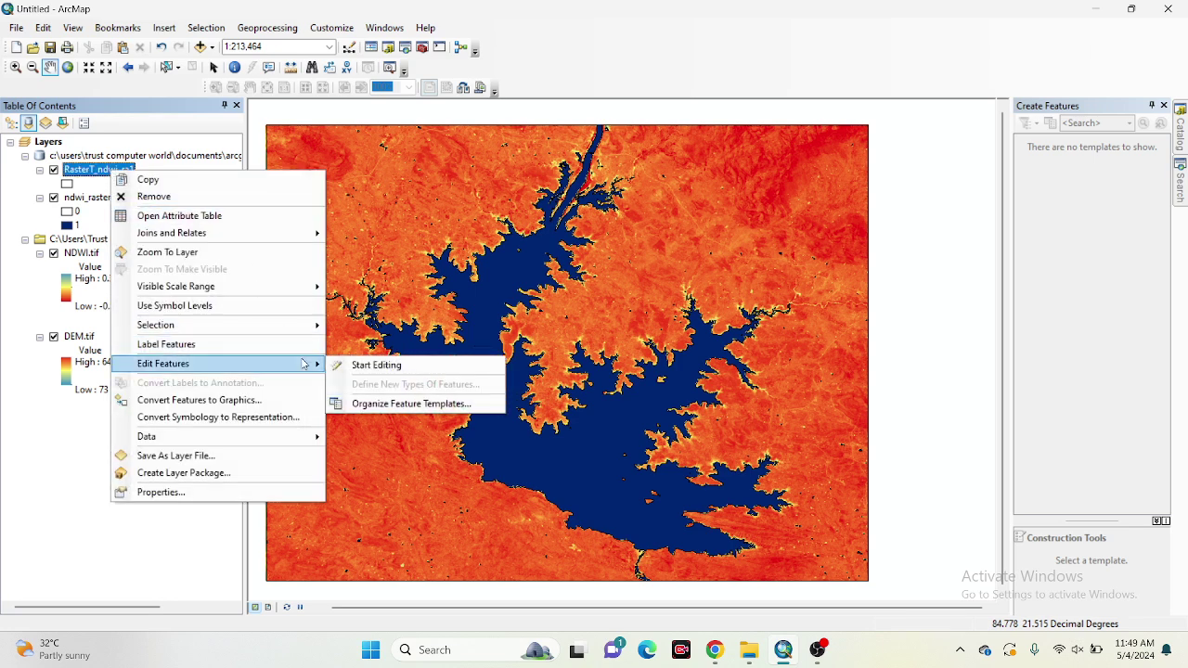
{"action": "left_click", "coordinate": [349, 369]}
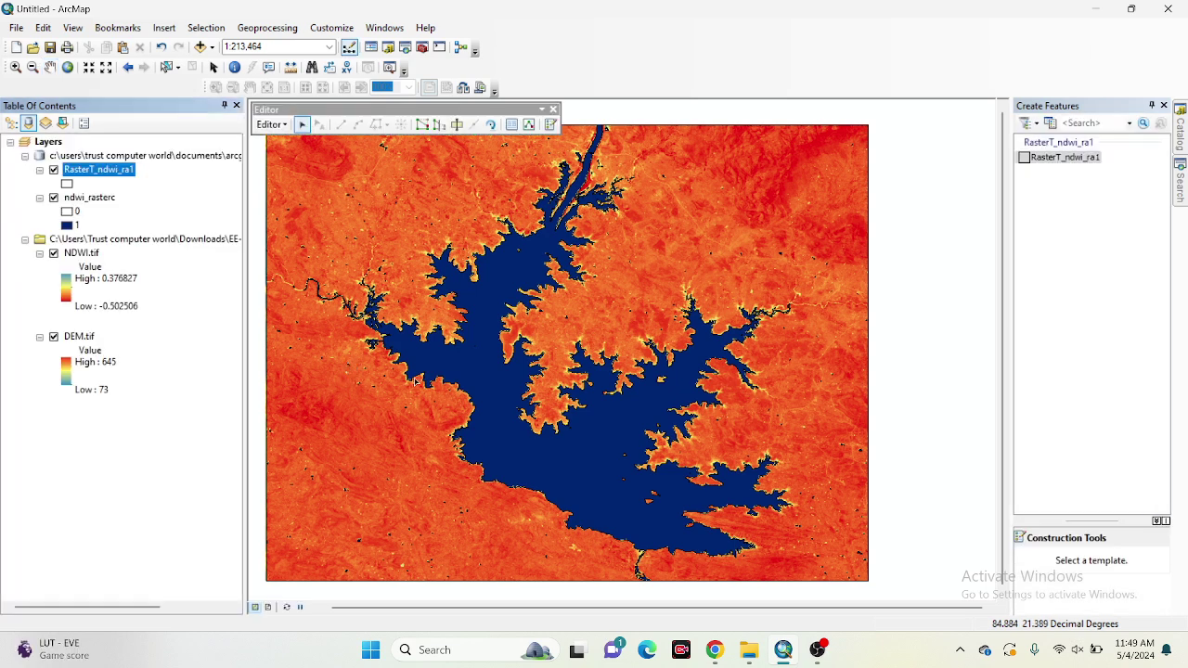
Select the main reservoir polygon, switch the selection in the attribute table, and delete all the other polygons.
{"action": "left_click", "coordinate": [464, 367]}
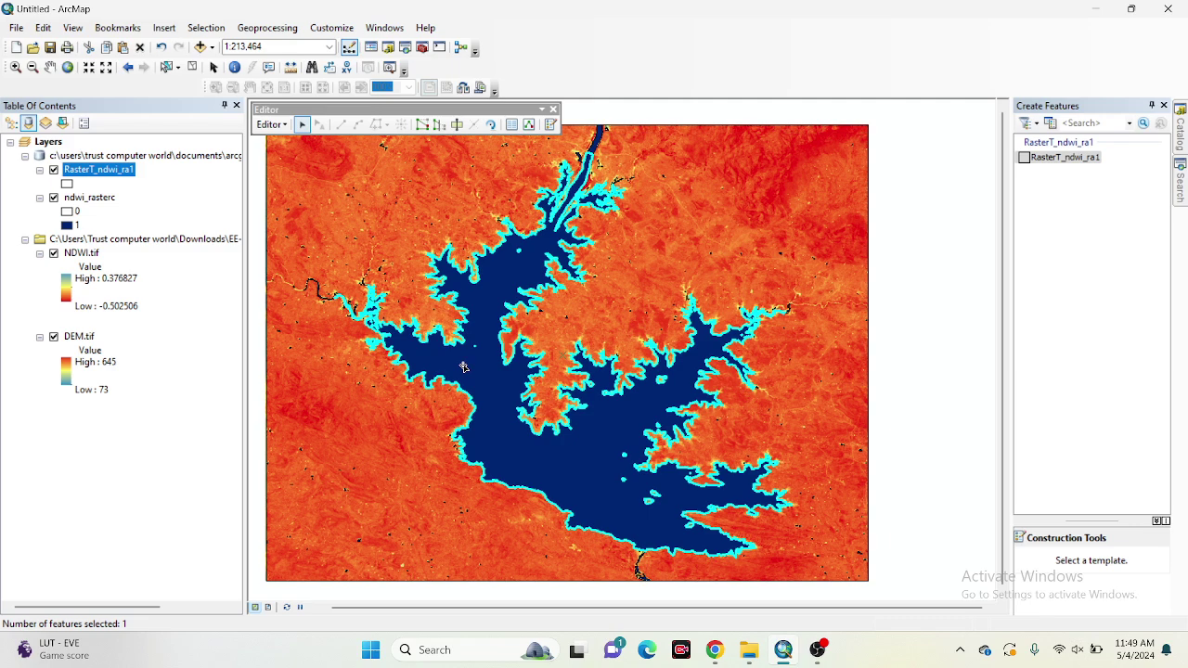
{"action": "right_click", "coordinate": [106, 174]}
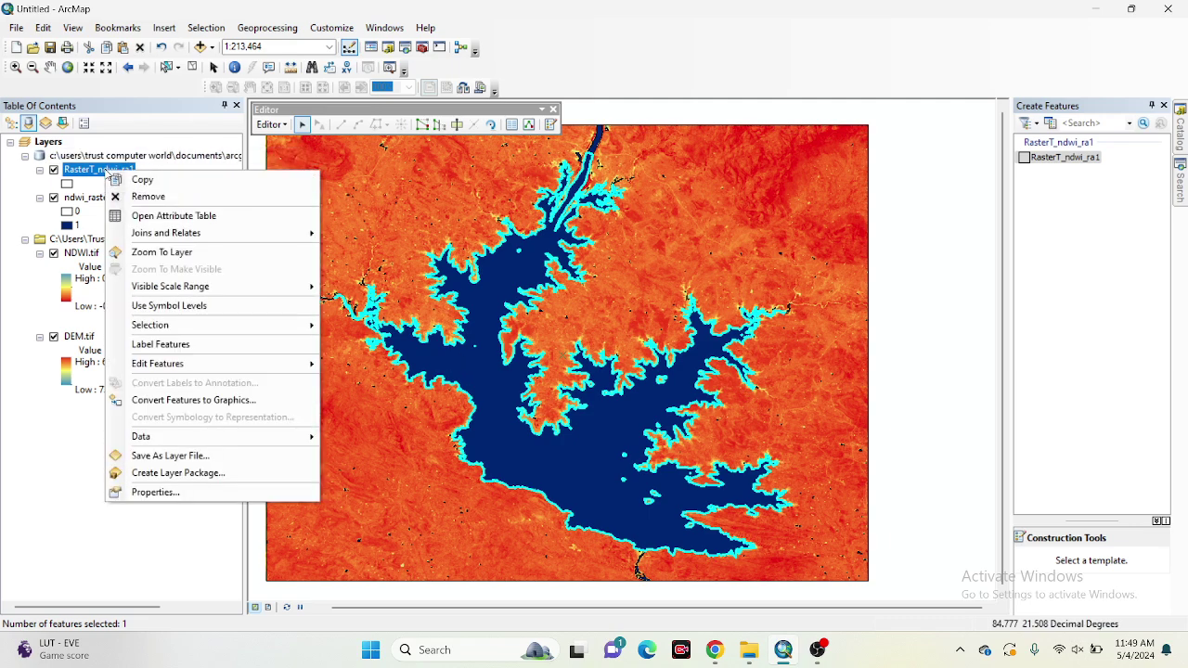
{"action": "left_click", "coordinate": [159, 217]}
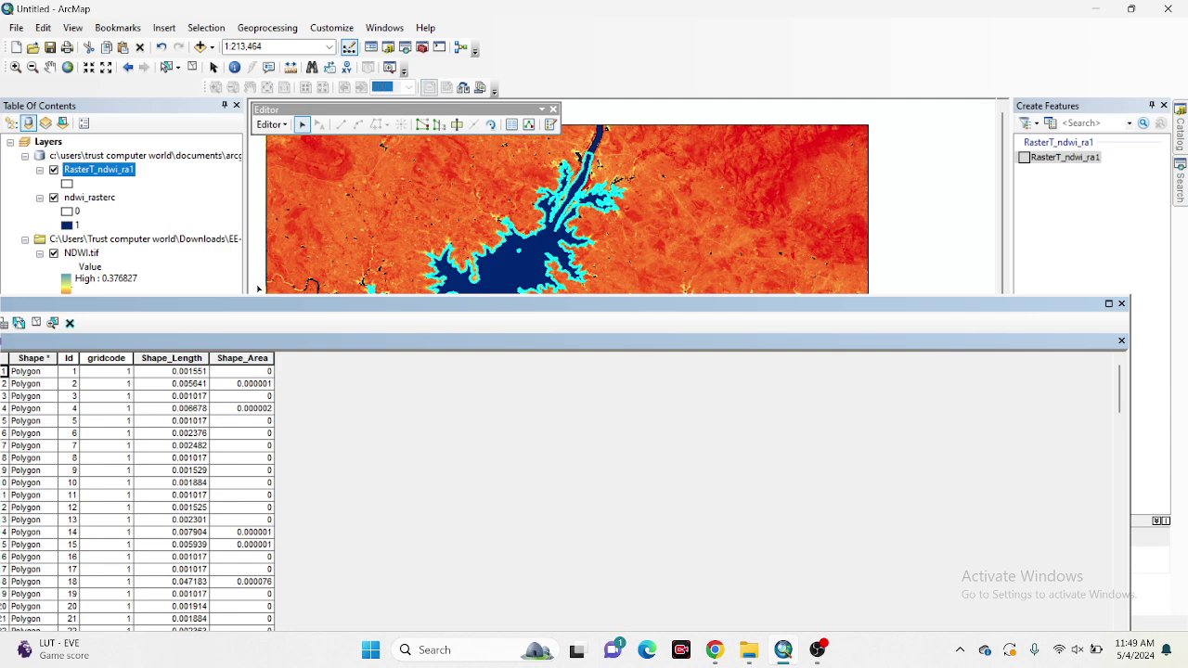
{"action": "left_click_drag", "start_coordinate": [273, 310], "coordinate": [522, 276]}
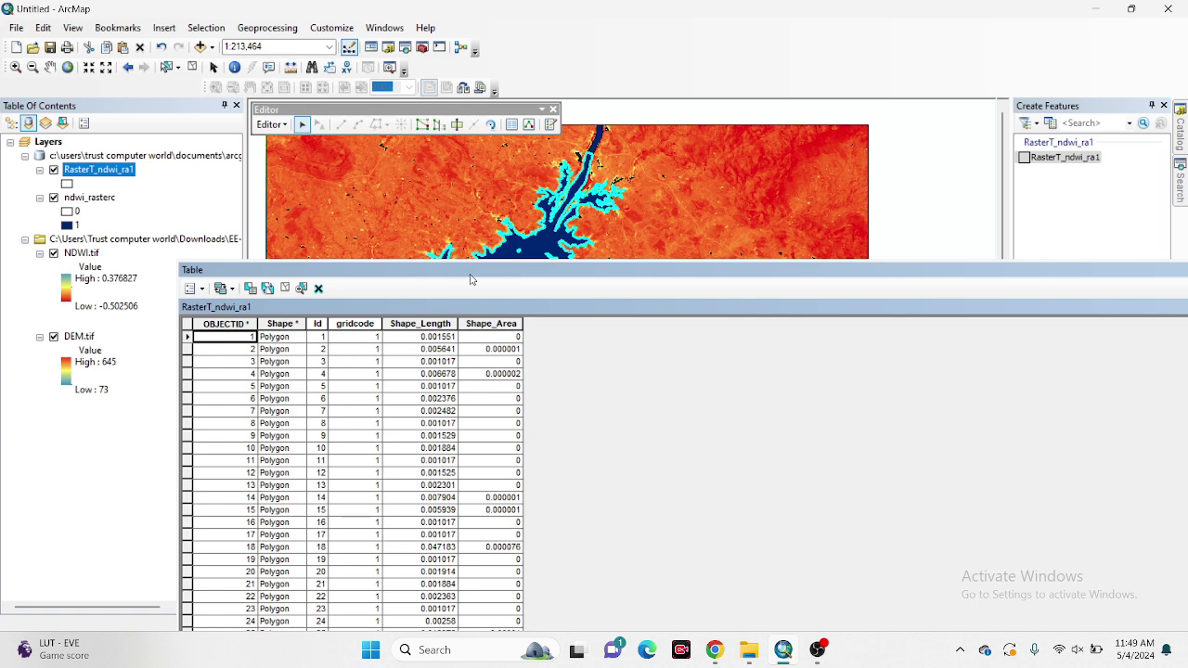
{"action": "left_click", "coordinate": [267, 290]}
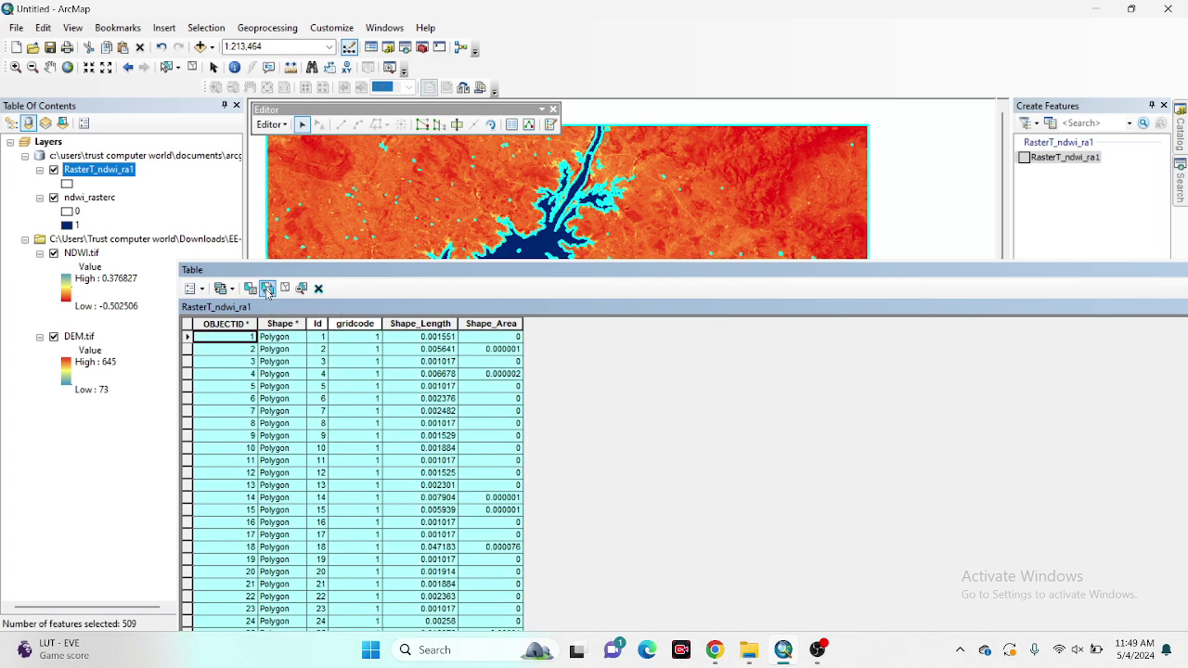
{"action": "left_click", "coordinate": [318, 289]}
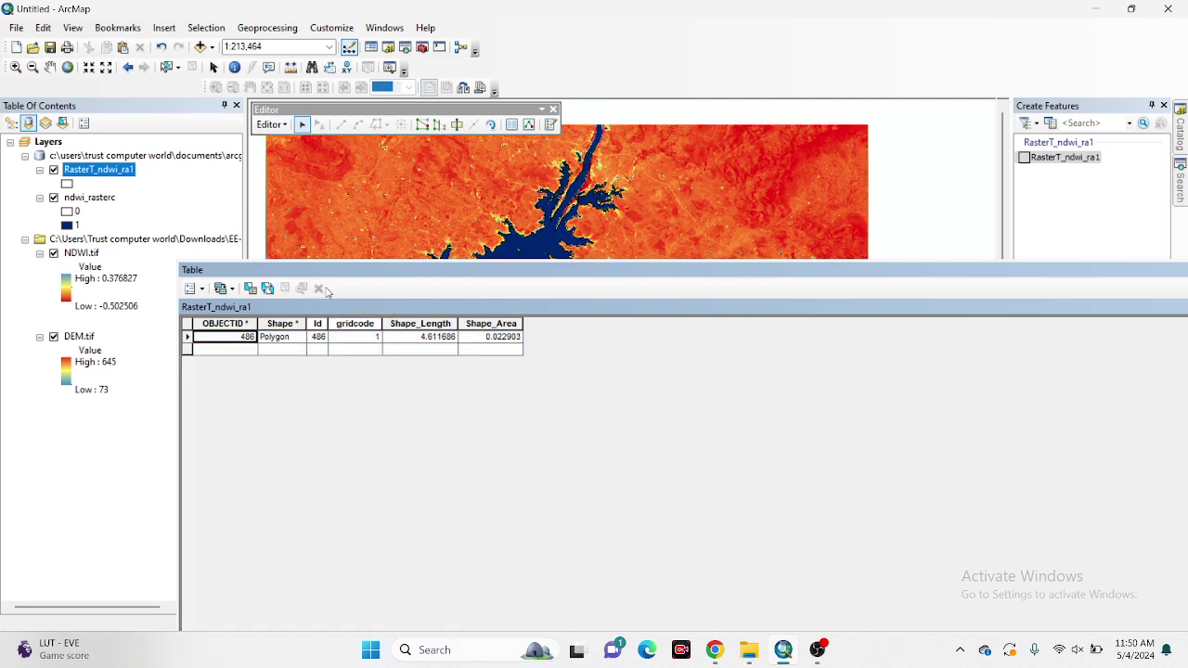
Select the remaining record in the attribute table and check its polygon on the map.
{"action": "left_click_drag", "start_coordinate": [436, 278], "coordinate": [638, 281]}
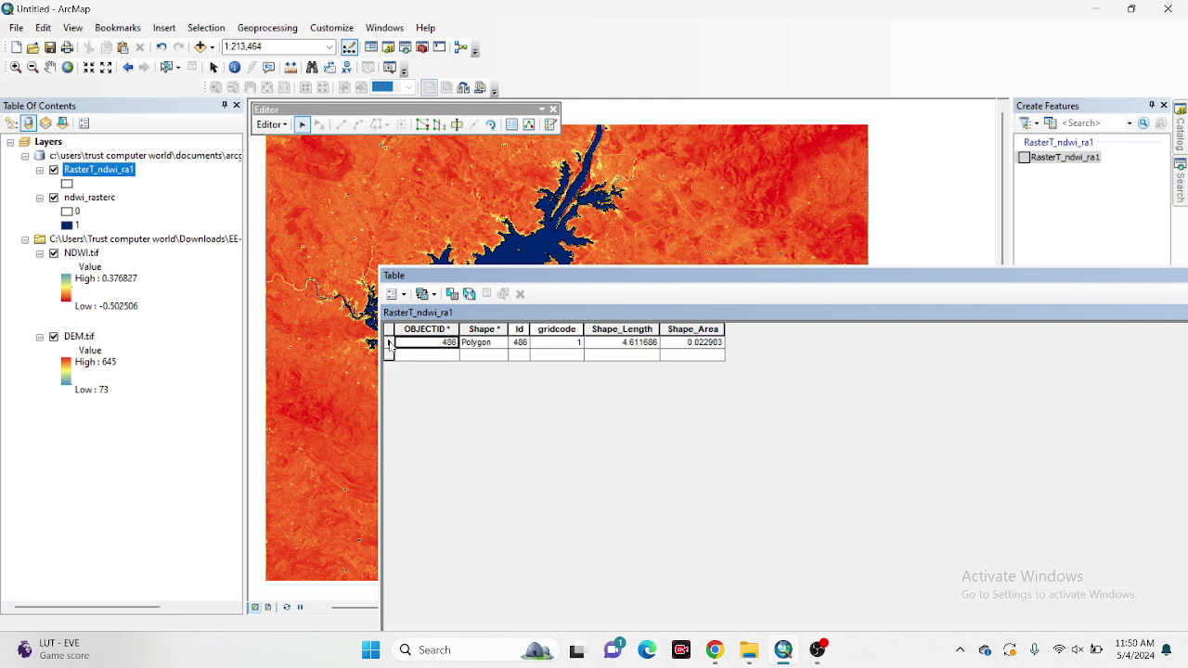
{"action": "left_click", "coordinate": [389, 342]}
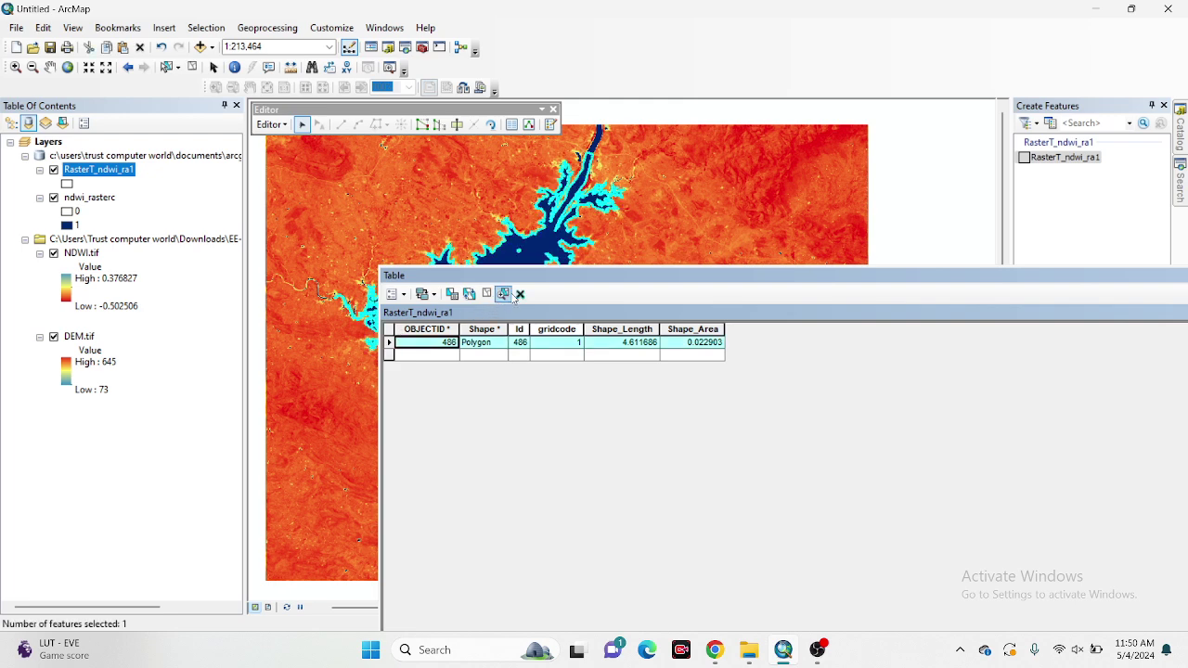
{"action": "left_click_drag", "start_coordinate": [541, 281], "coordinate": [743, 267]}
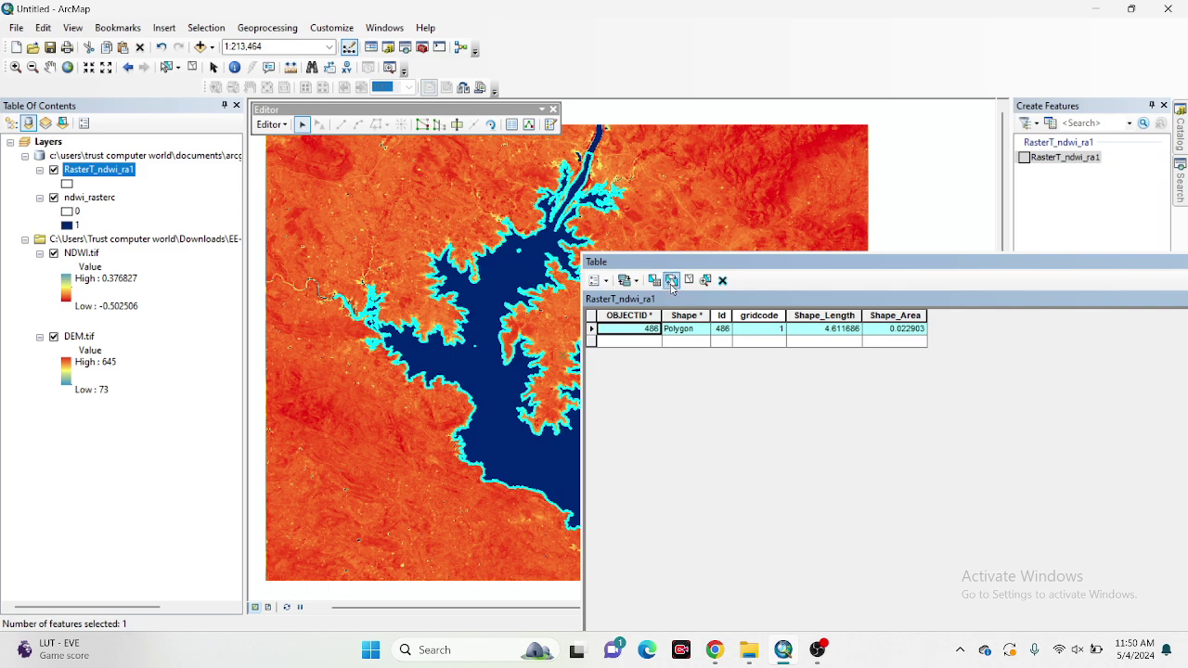
{"action": "left_click_drag", "start_coordinate": [713, 266], "coordinate": [591, 234]}
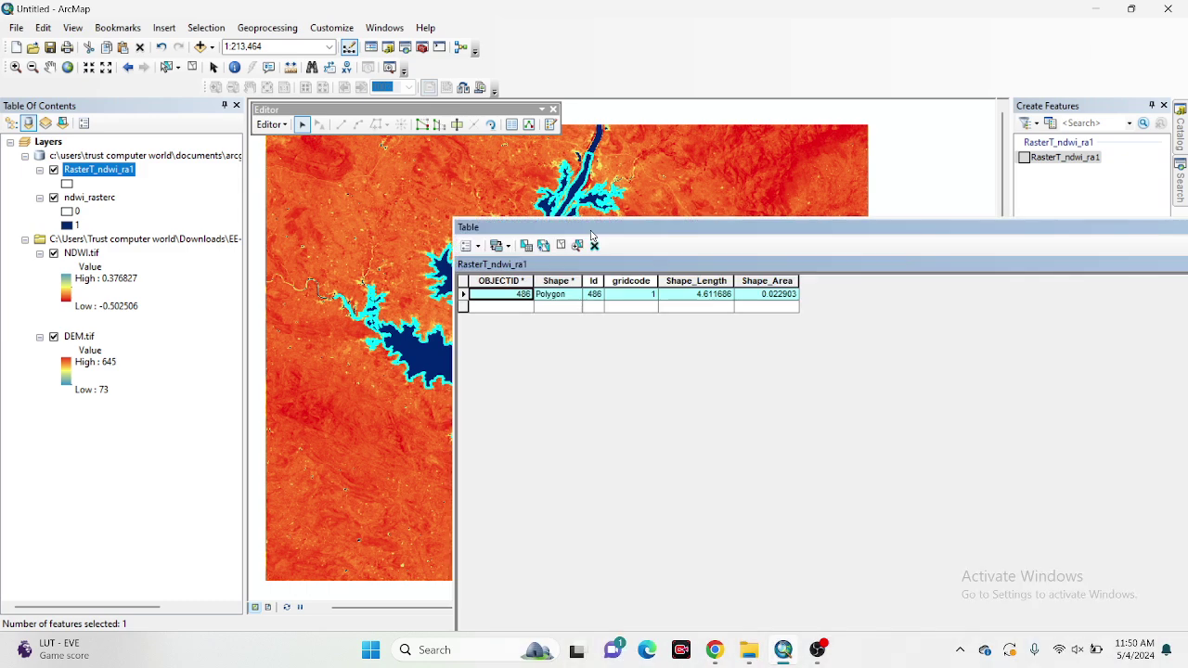
Stop editing the polygon layer and save the edits.
{"action": "left_click", "coordinate": [271, 124]}
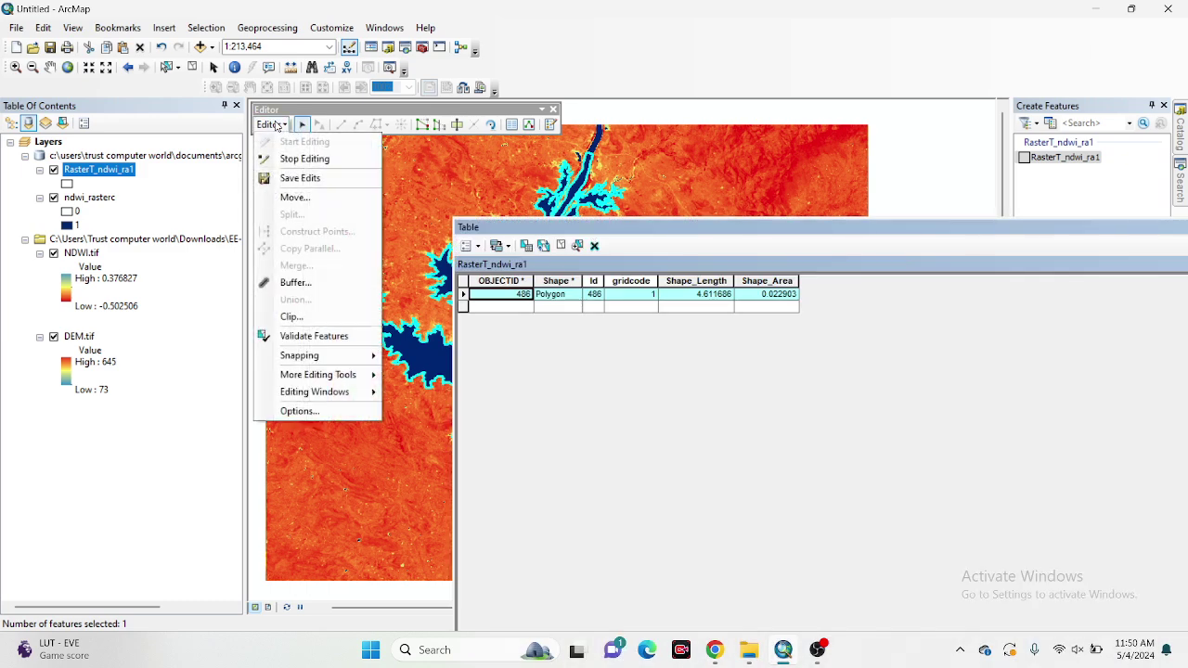
{"action": "left_click", "coordinate": [304, 158]}
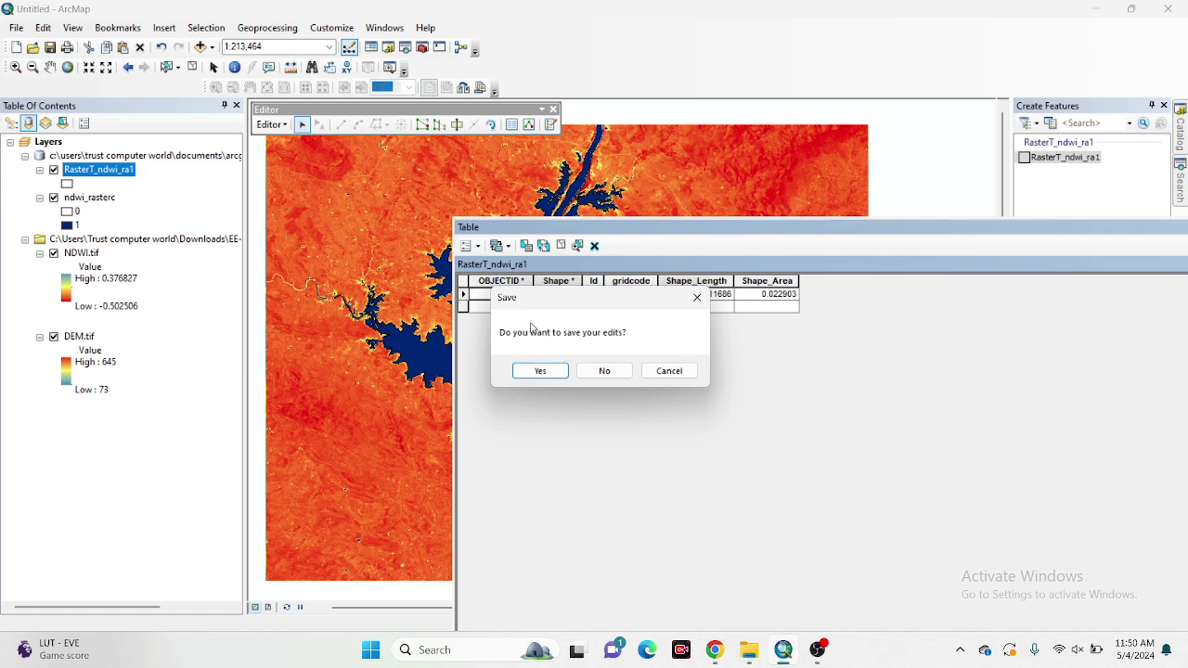
{"action": "left_click", "coordinate": [548, 372]}
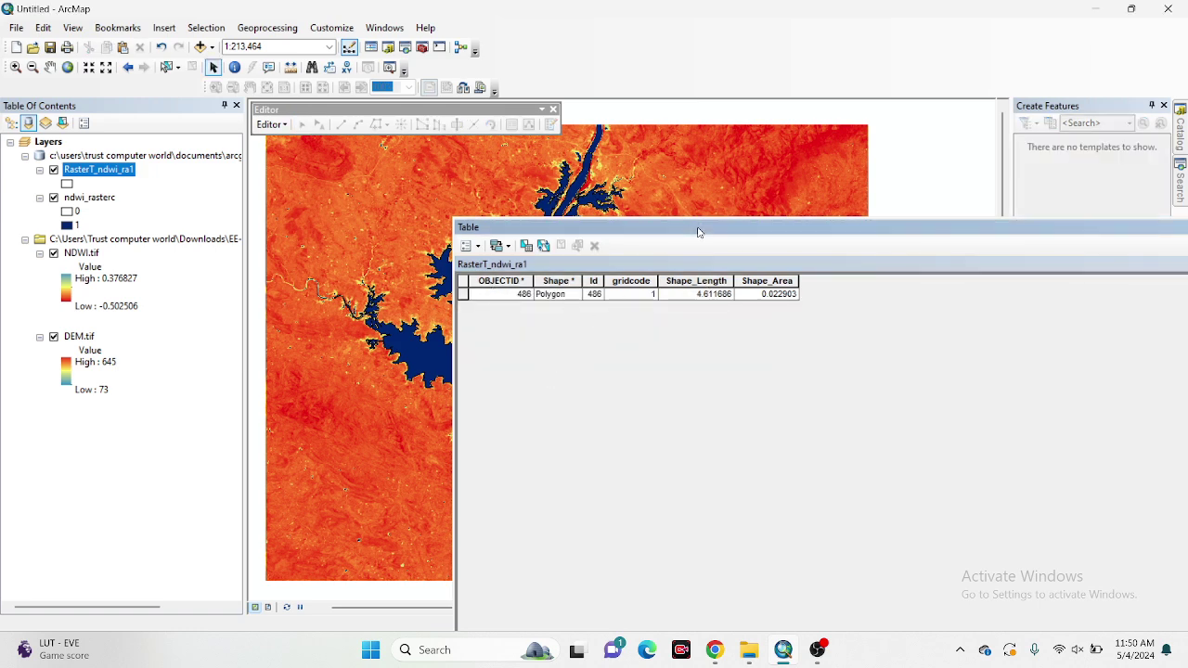
Add a field named Area of type Double to the RasterT_ndwi_ra1 attribute table.
{"action": "left_click_drag", "start_coordinate": [698, 232], "coordinate": [515, 206]}
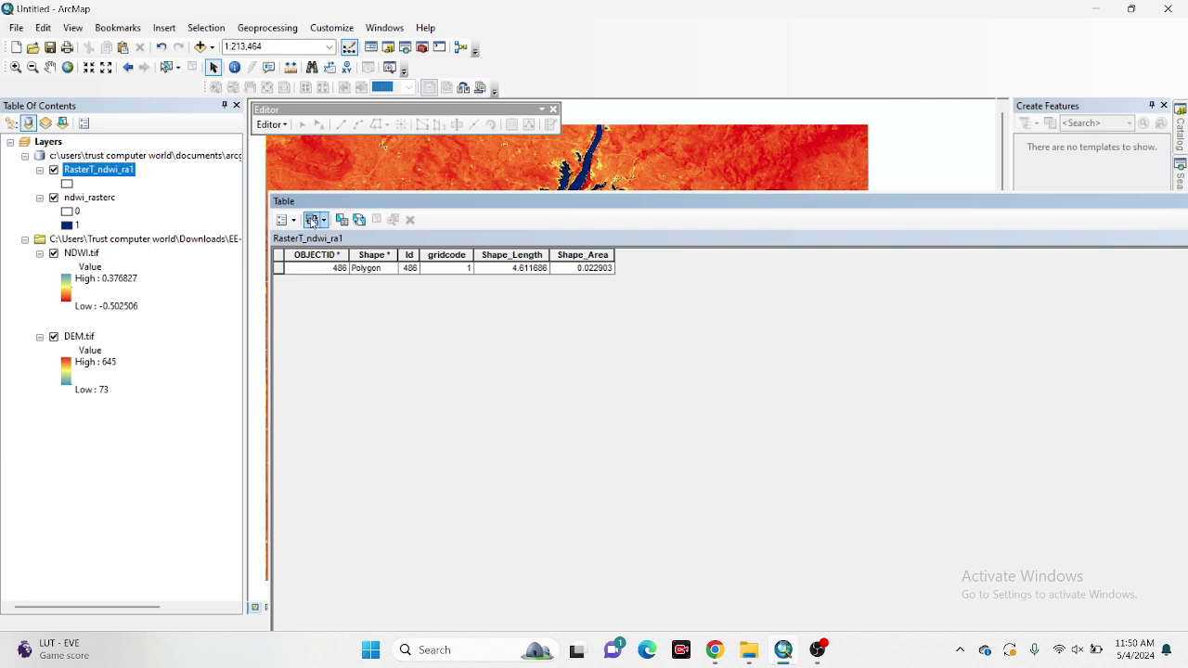
{"action": "left_click", "coordinate": [295, 226]}
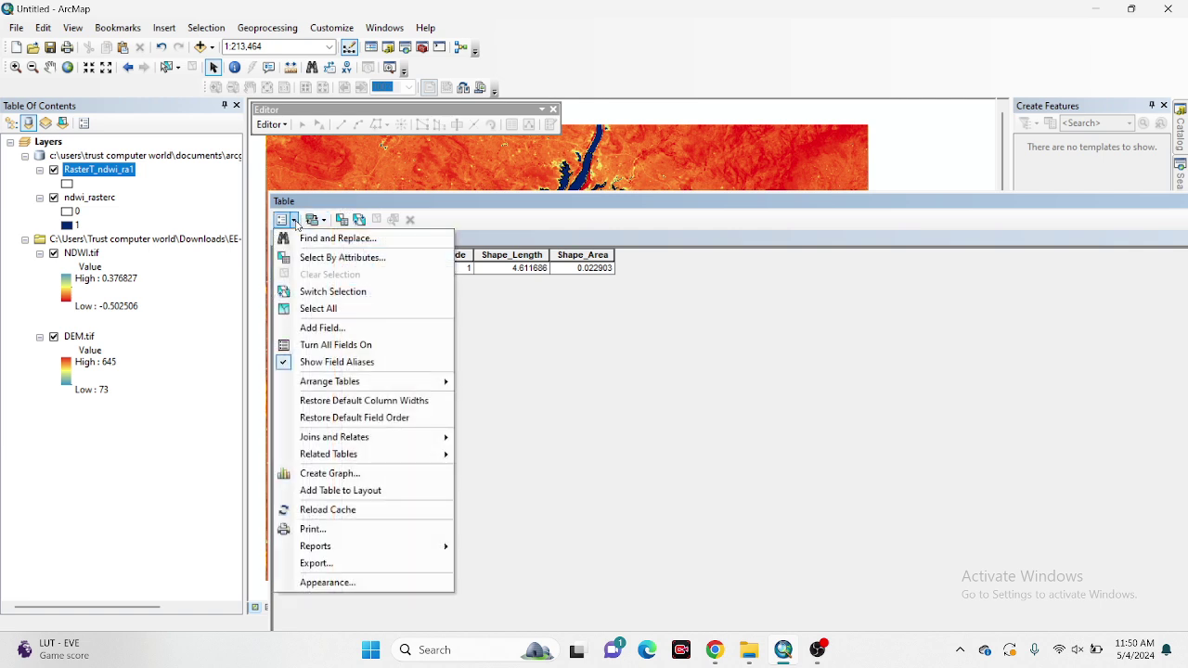
{"action": "left_click", "coordinate": [326, 331]}
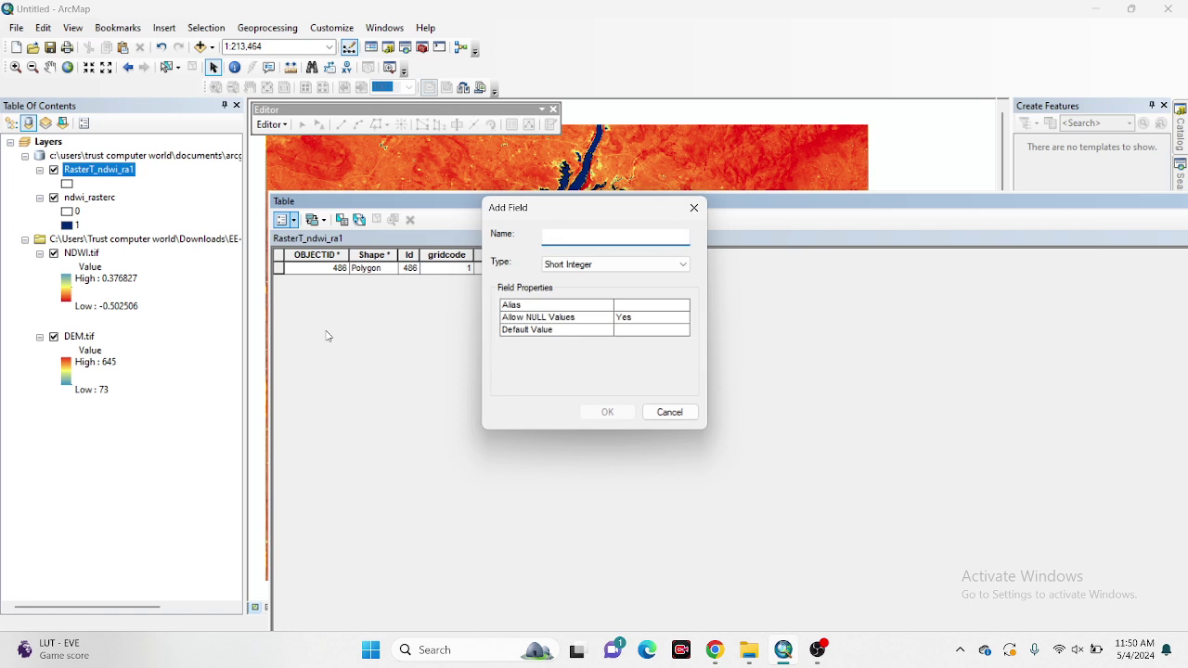
{"action": "type", "text": "Area"}
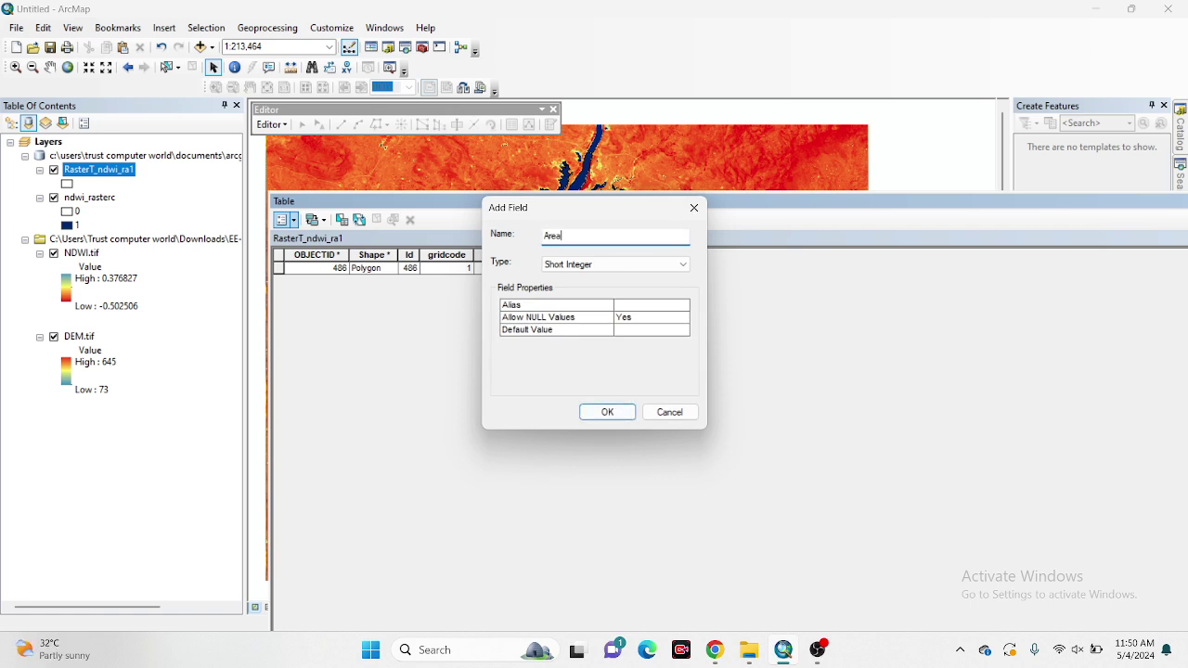
{"action": "left_click", "coordinate": [657, 265]}
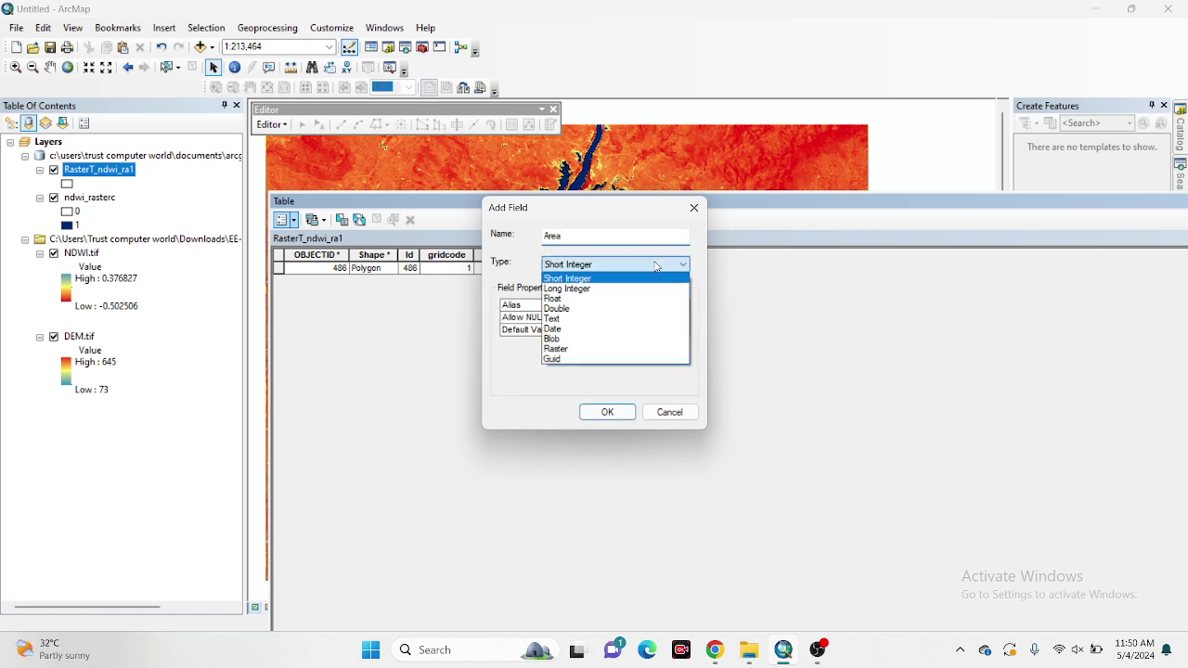
{"action": "left_click", "coordinate": [598, 309]}
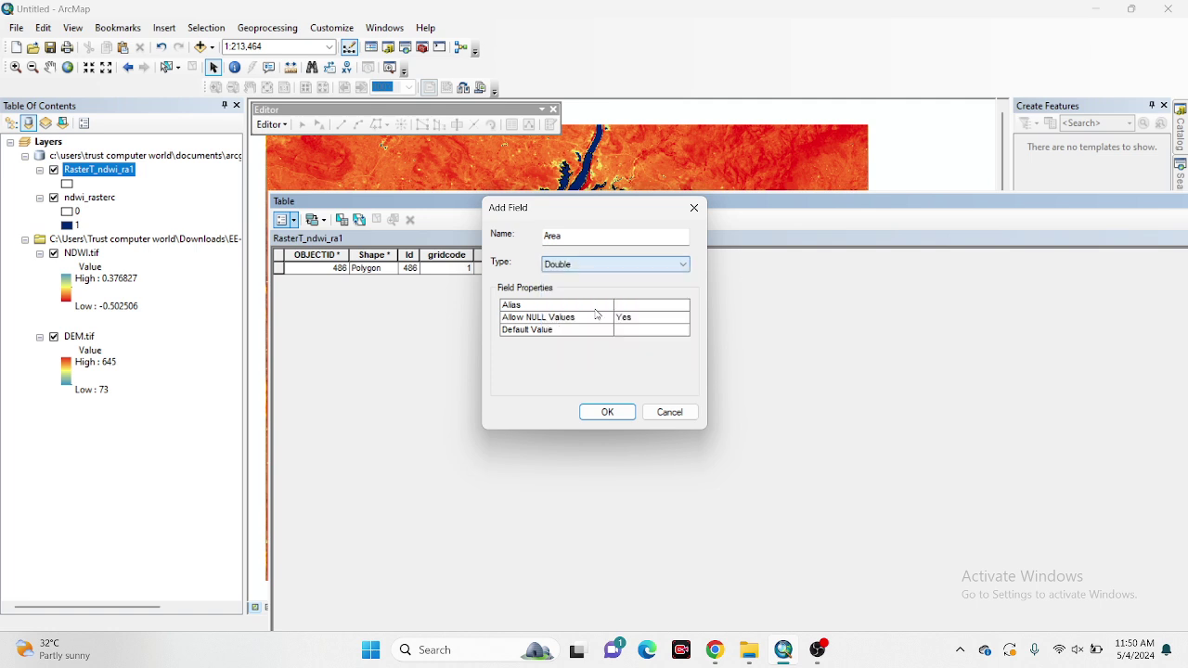
{"action": "left_click", "coordinate": [607, 412]}
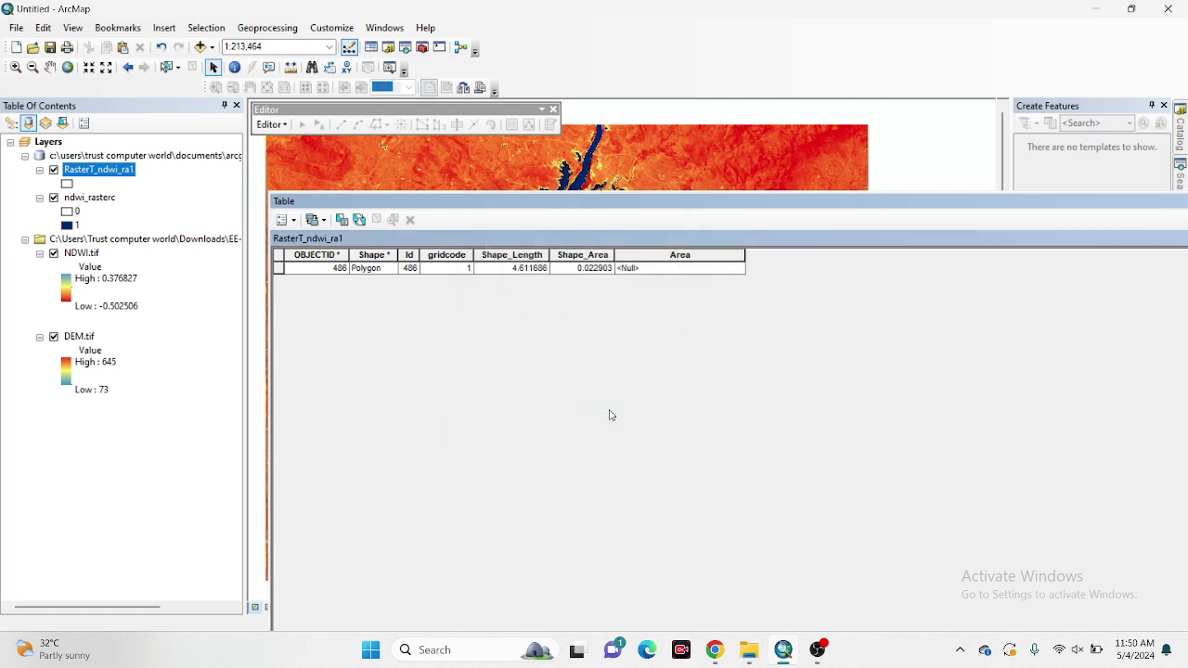
{"action": "right_click", "coordinate": [641, 252]}
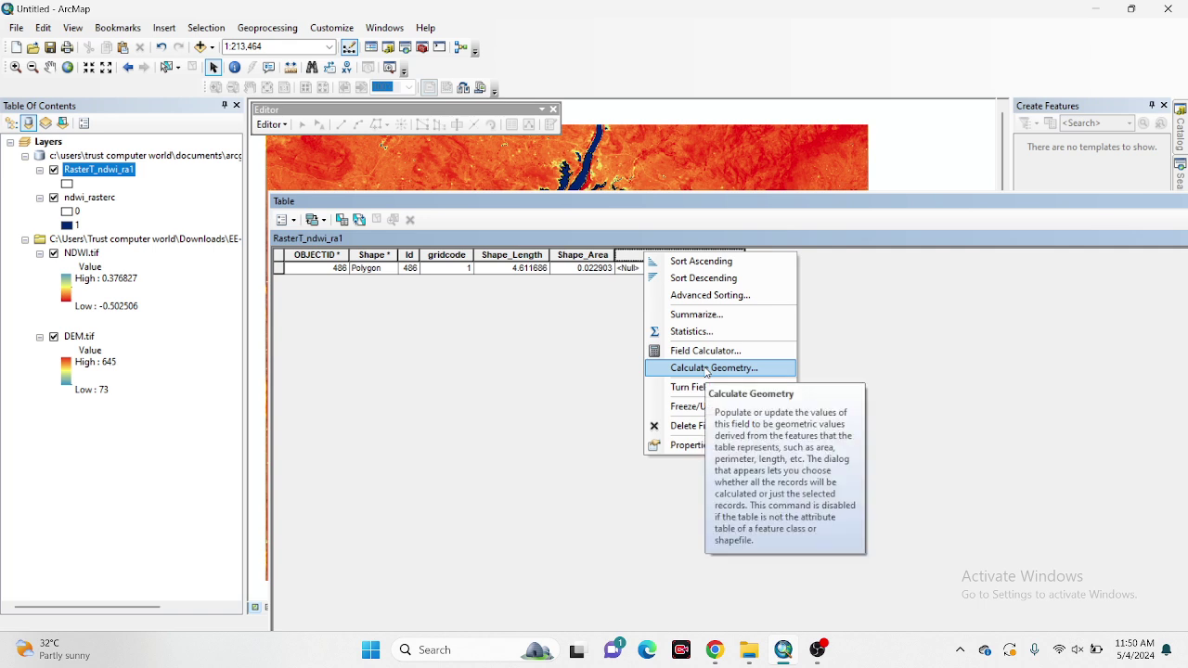
{"action": "left_click", "coordinate": [707, 368]}
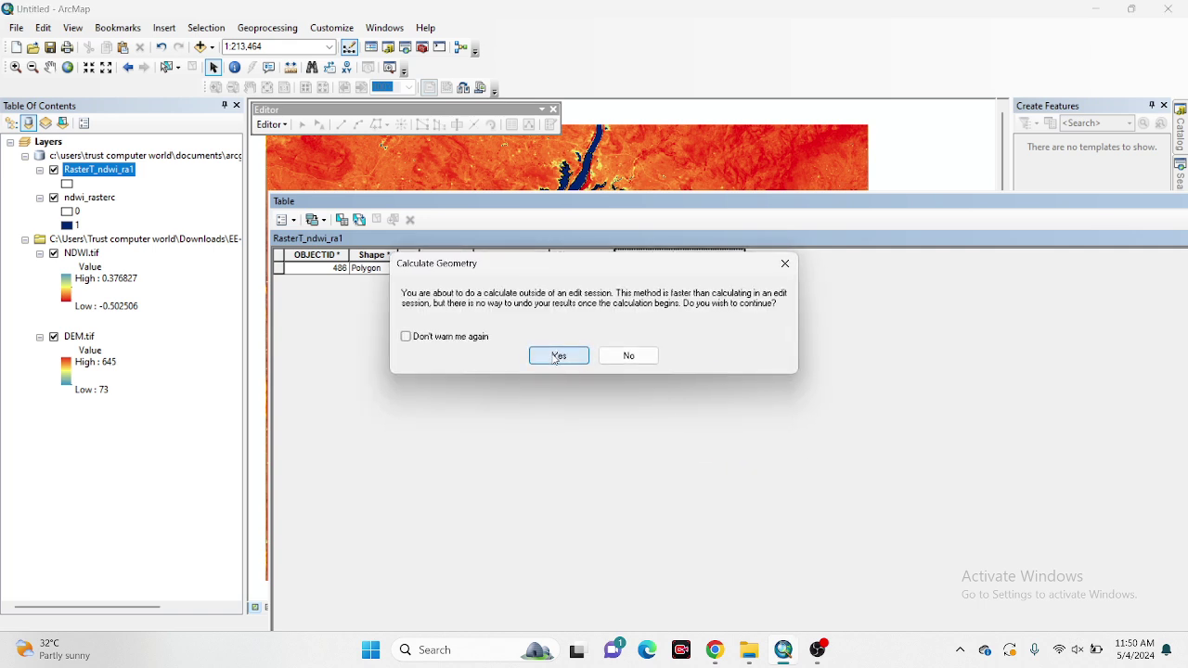
{"action": "left_click", "coordinate": [558, 356]}
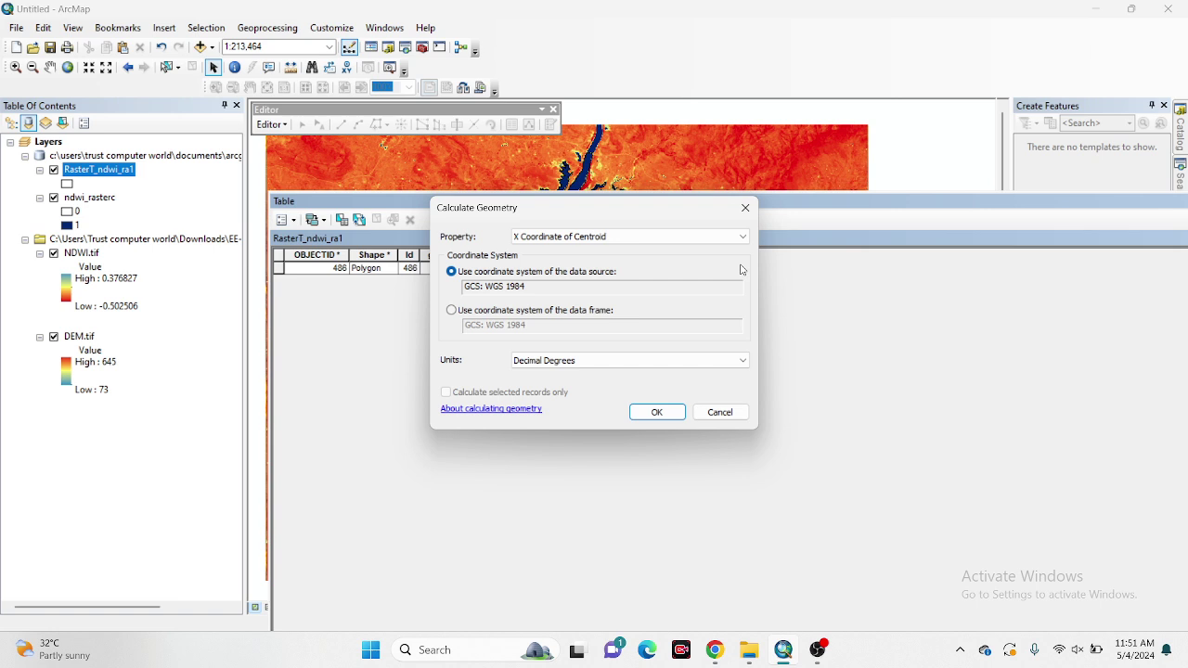
{"action": "left_click", "coordinate": [745, 208]}
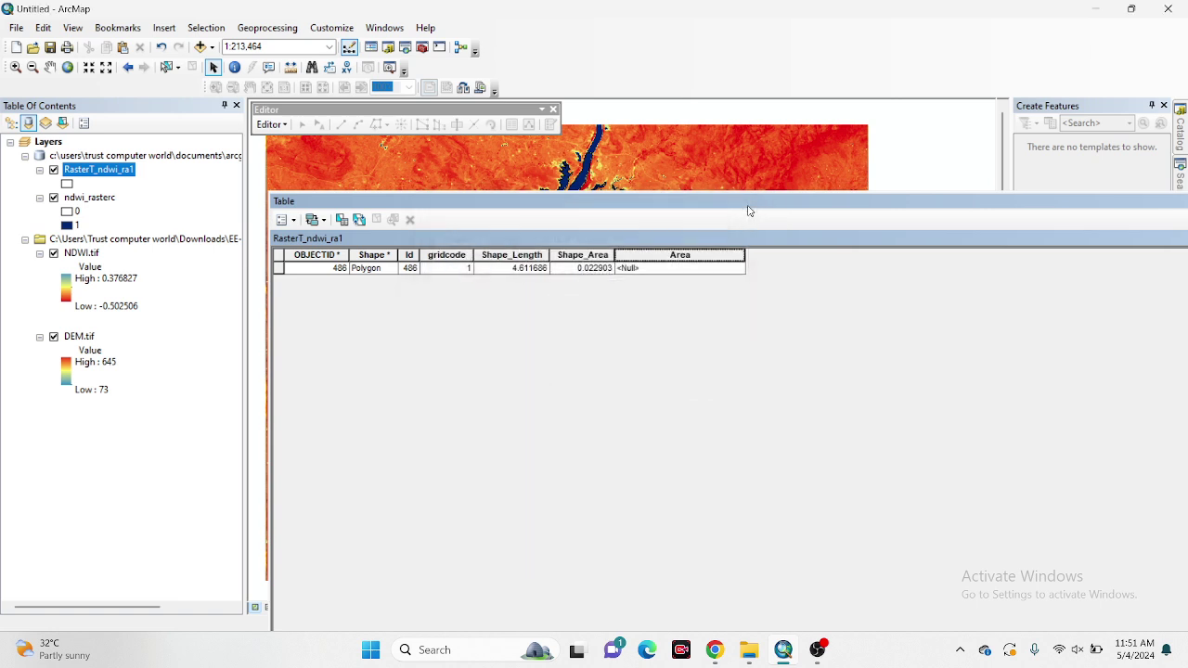
Open the data frame's coordinate system settings and browse the projected systems to the WGS 1984 UTM Northern Hemisphere zones.
{"action": "right_click", "coordinate": [50, 142]}
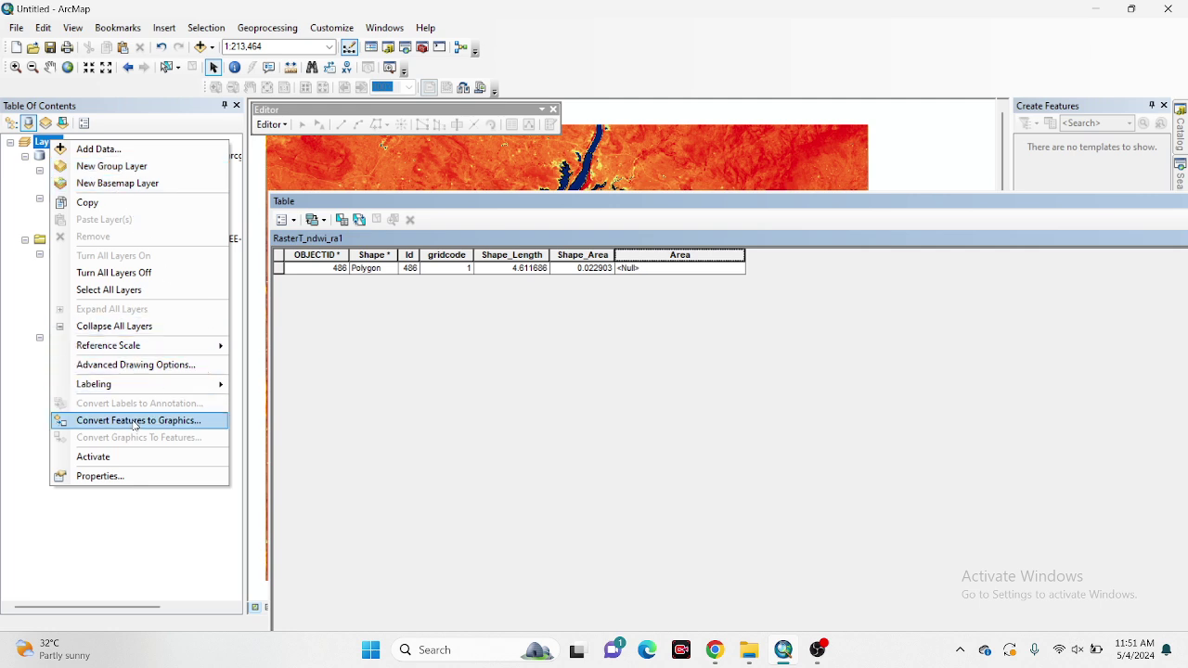
{"action": "left_click", "coordinate": [100, 476]}
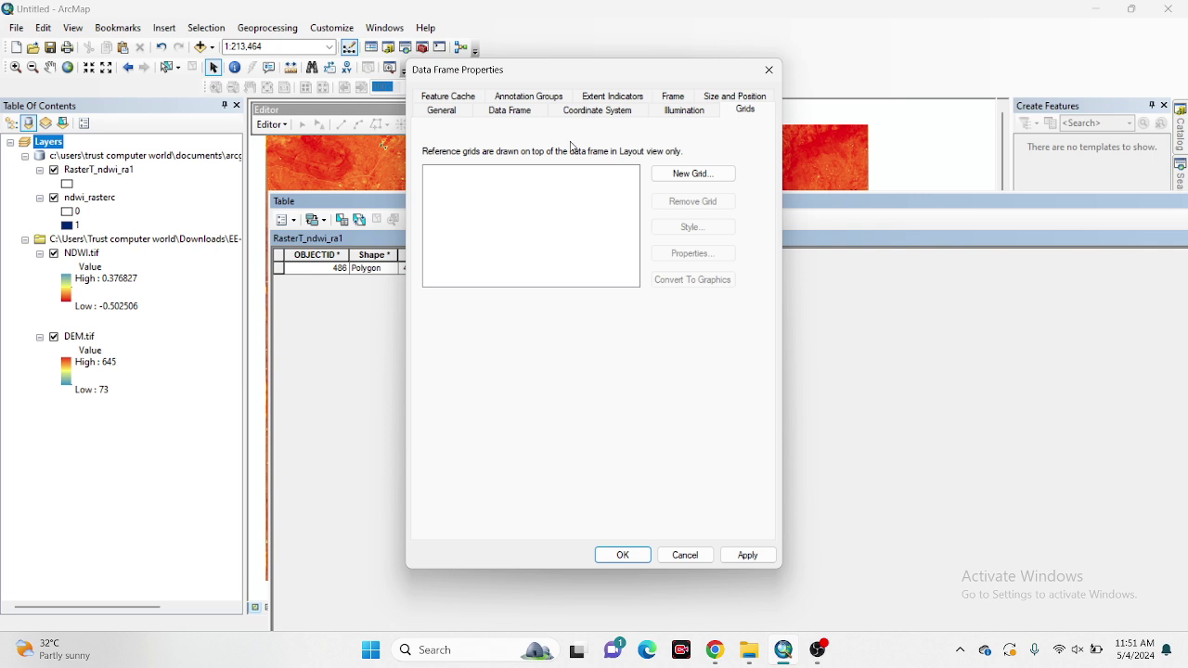
{"action": "left_click", "coordinate": [591, 115]}
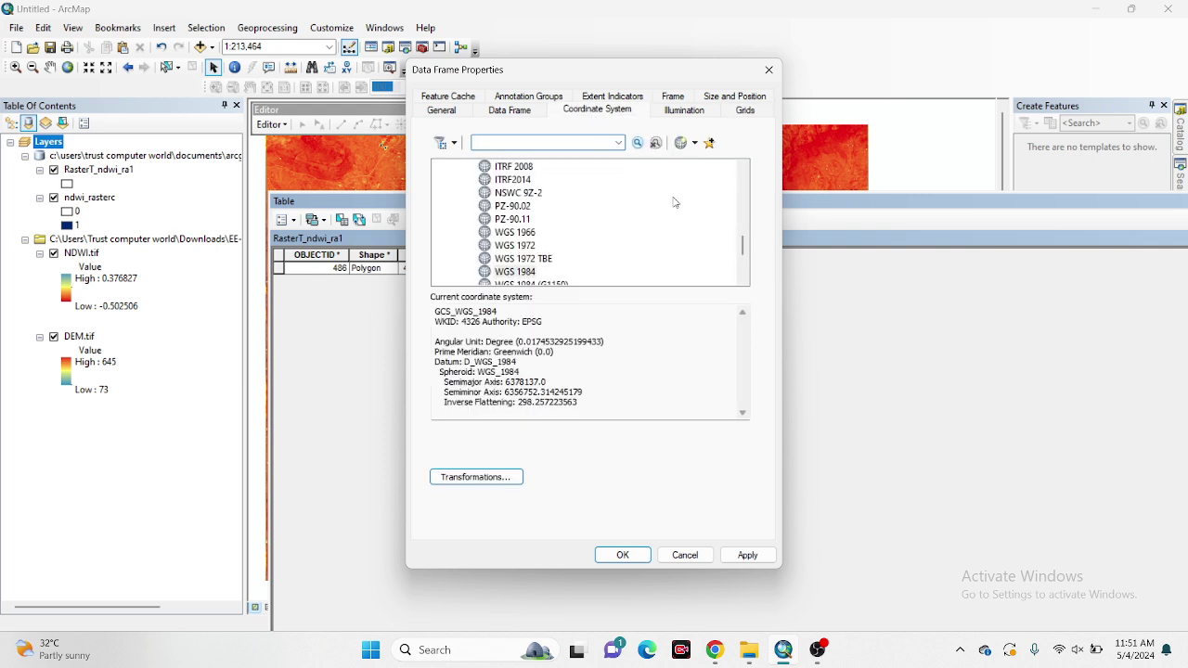
{"action": "left_click_drag", "start_coordinate": [745, 246], "coordinate": [745, 271]}
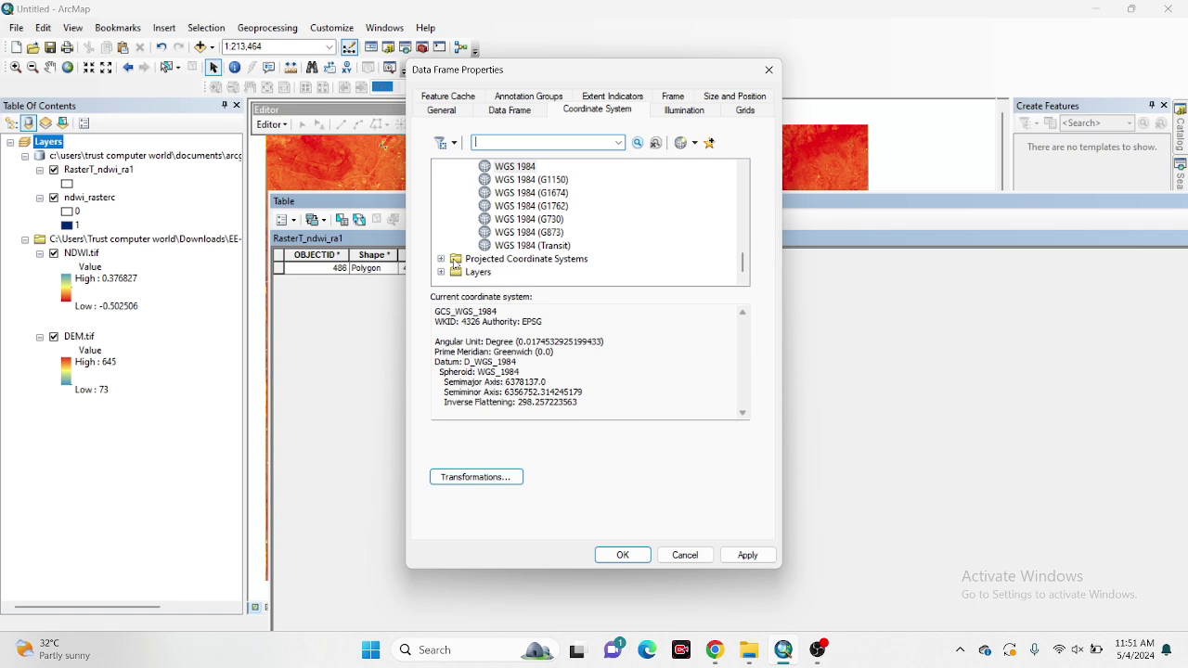
{"action": "left_click", "coordinate": [442, 261]}
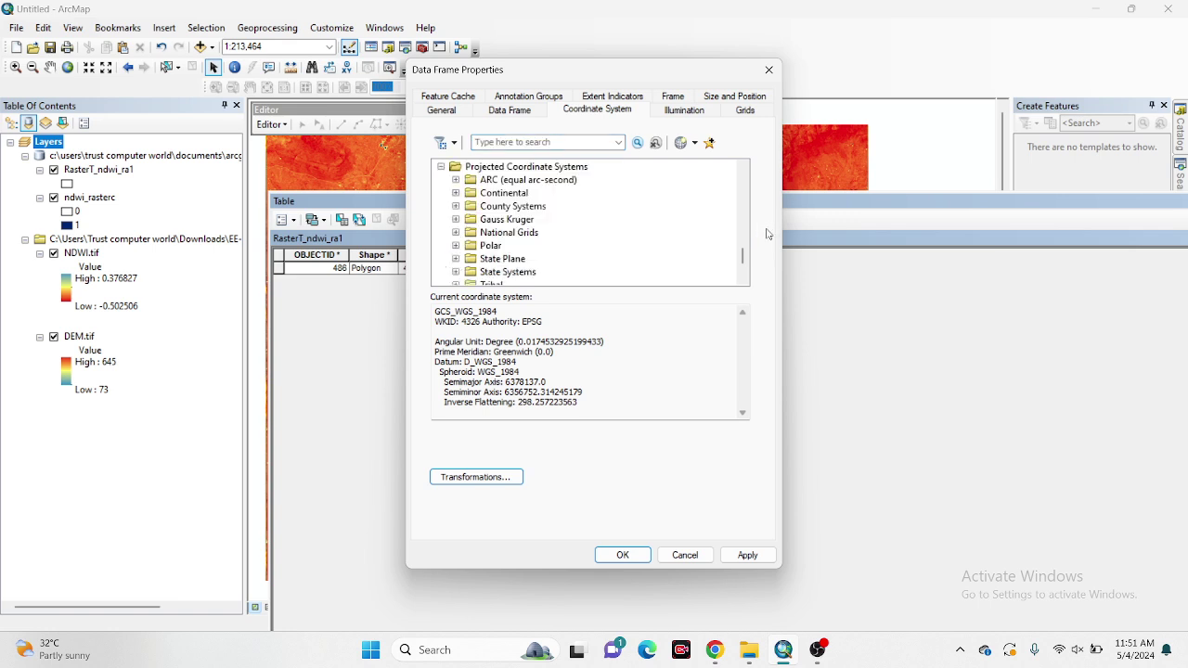
{"action": "scroll", "coordinate": [742, 256], "scroll_direction": "down", "scroll_amount": 2}
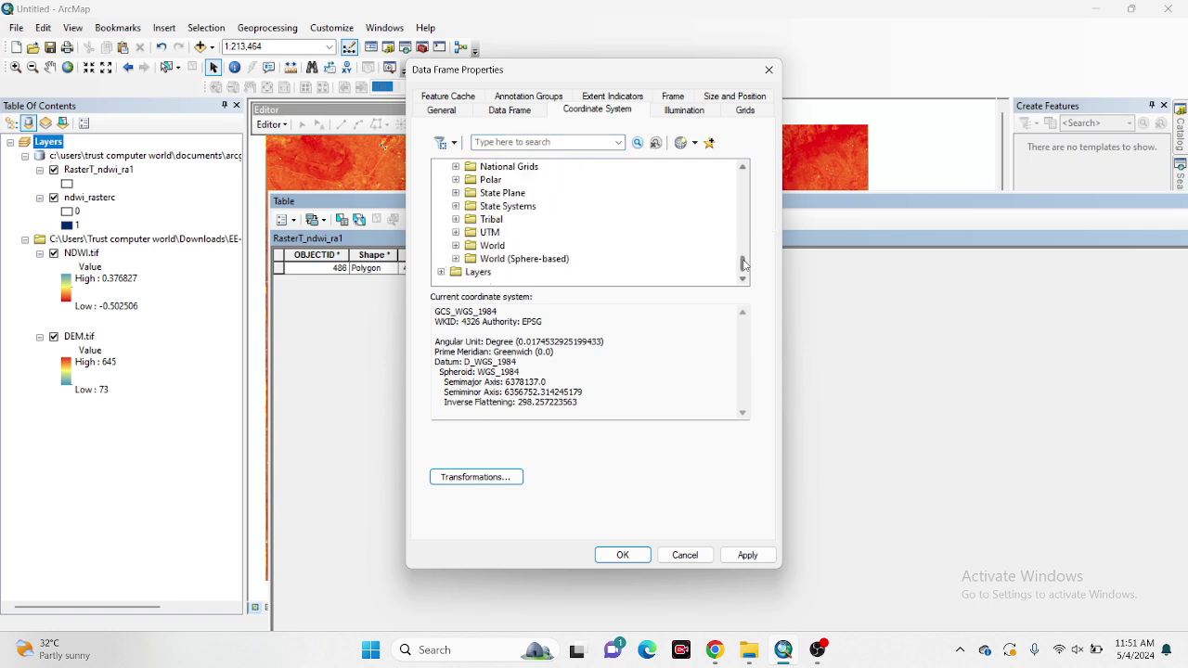
{"action": "left_click", "coordinate": [456, 233]}
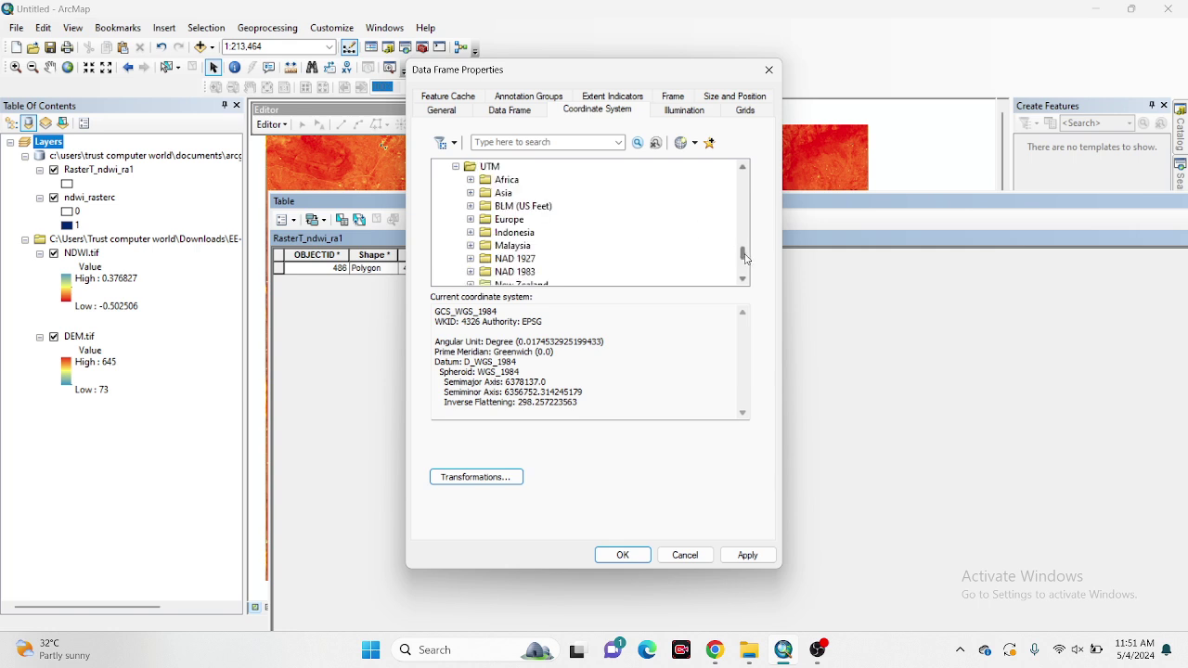
{"action": "left_click_drag", "start_coordinate": [744, 257], "coordinate": [745, 267]}
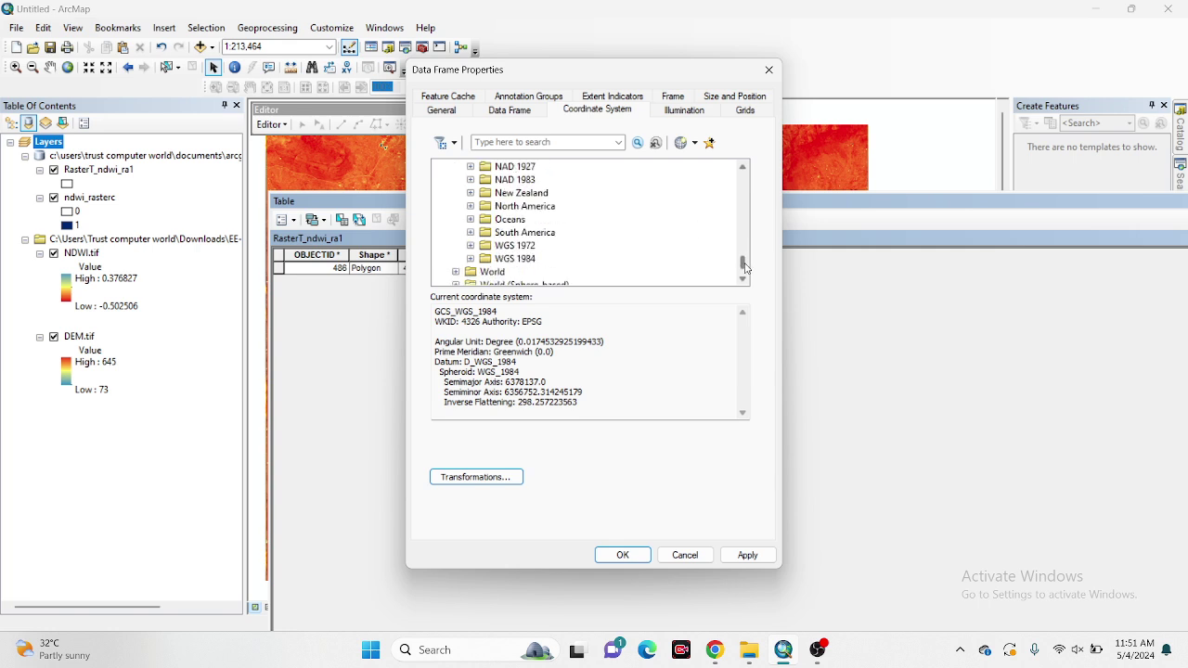
{"action": "left_click", "coordinate": [471, 260]}
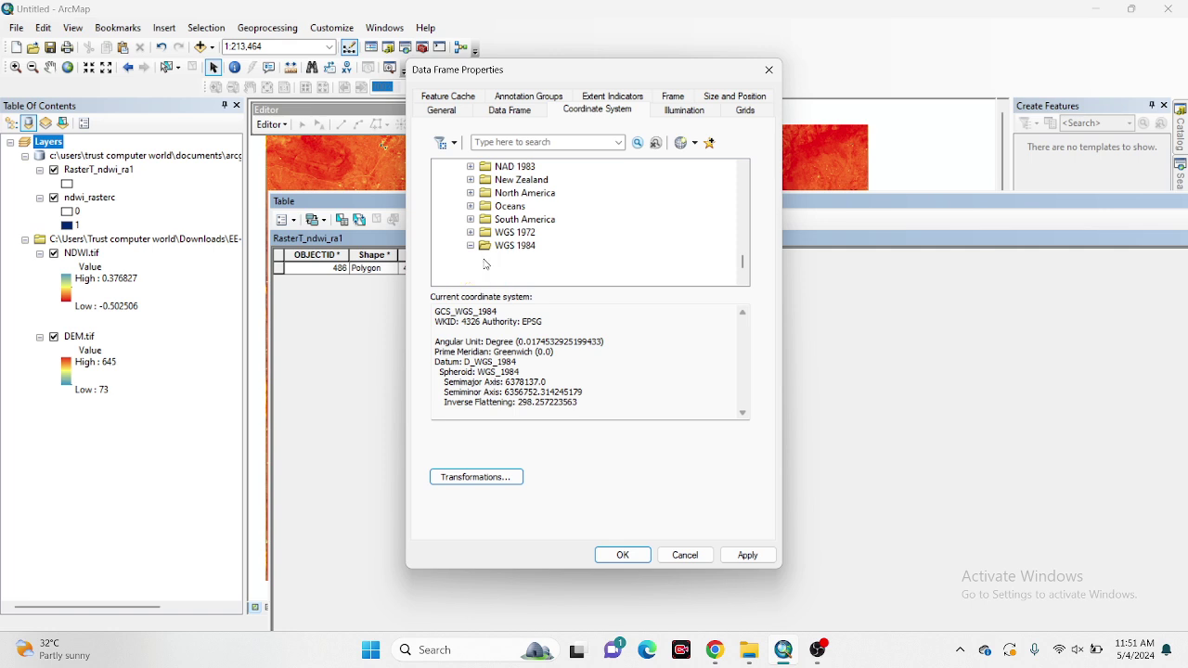
{"action": "left_click", "coordinate": [483, 262]}
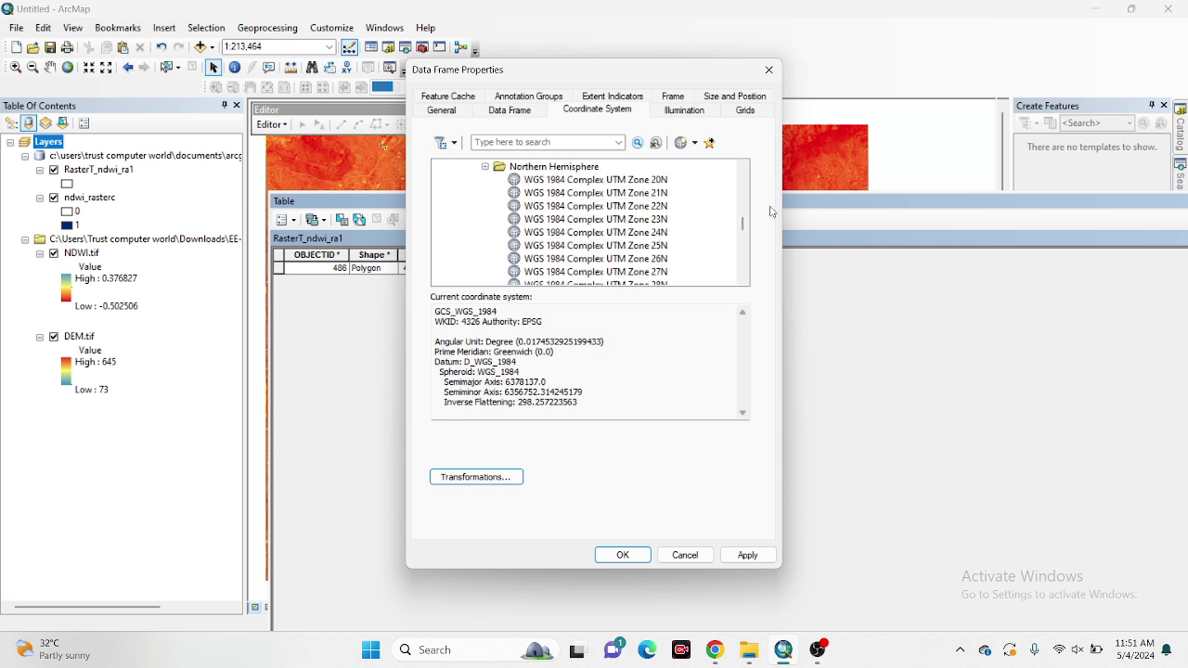
{"action": "left_click_drag", "start_coordinate": [742, 225], "coordinate": [743, 246]}
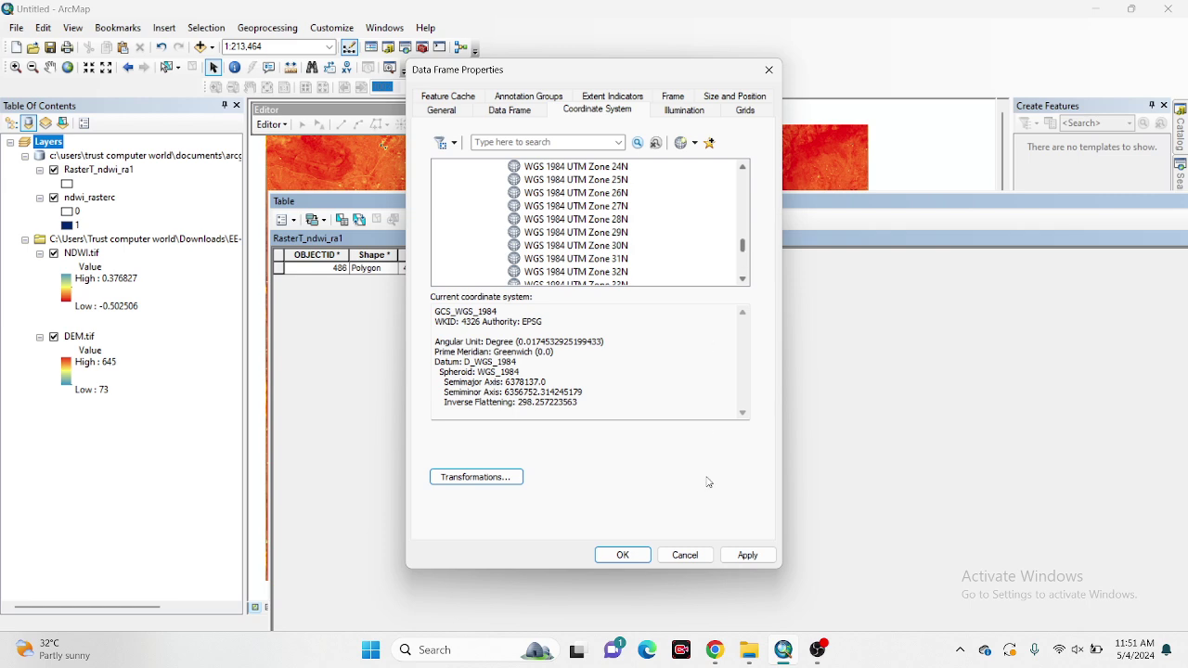
Switch to Chrome, examine where the study area rectangle lies on the Earth Engine map, and return to ArcMap.
{"action": "mouse_move", "coordinate": [711, 647]}
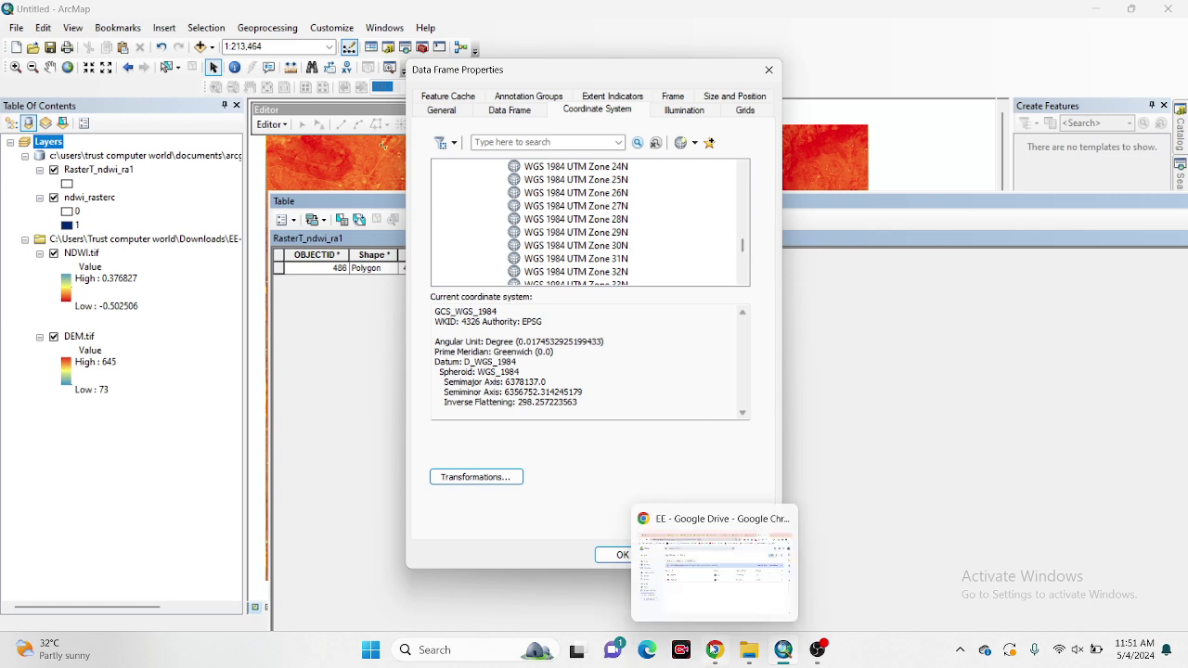
{"action": "left_click", "coordinate": [707, 621]}
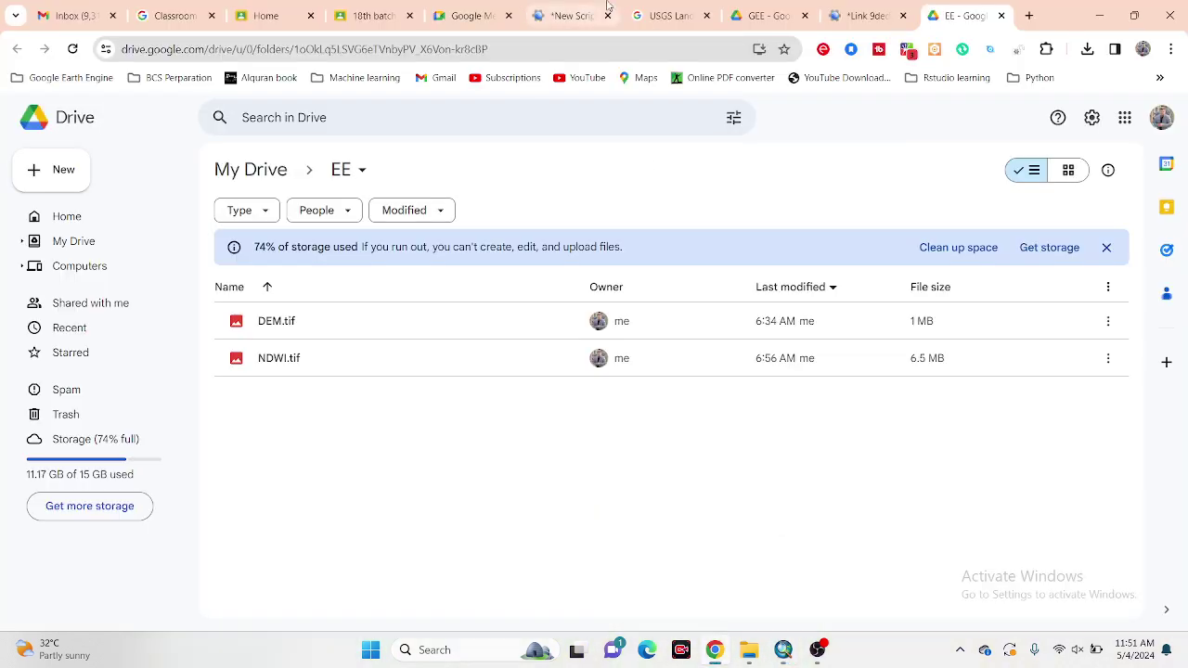
{"action": "left_click", "coordinate": [608, 7]}
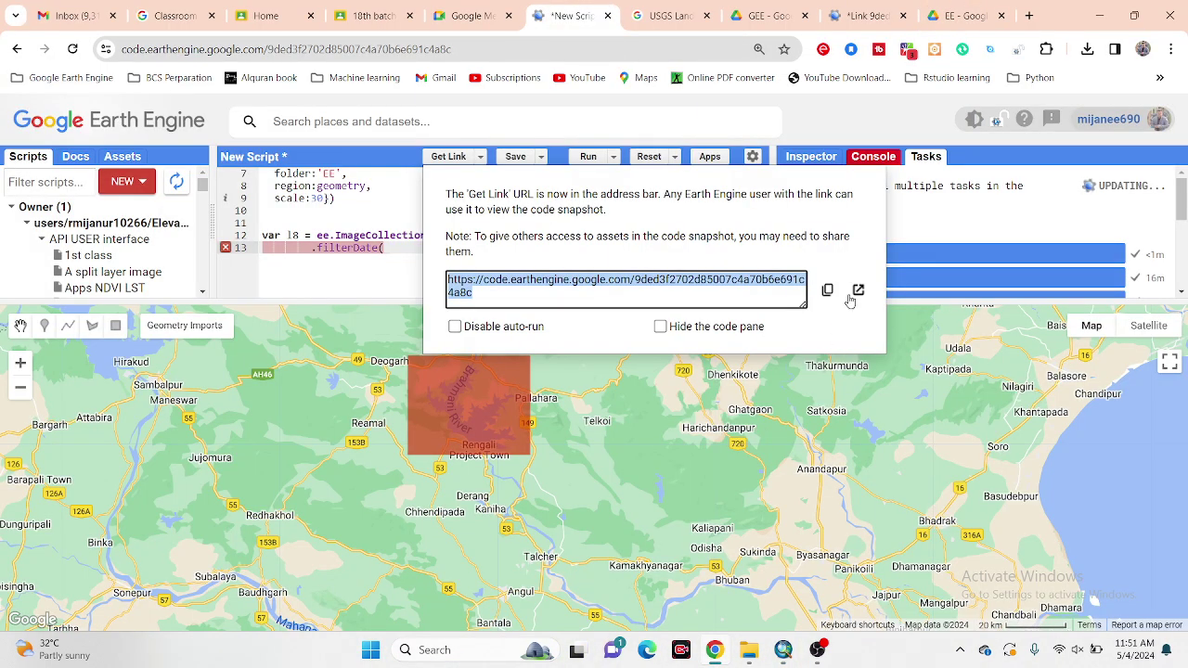
{"action": "left_click", "coordinate": [375, 286]}
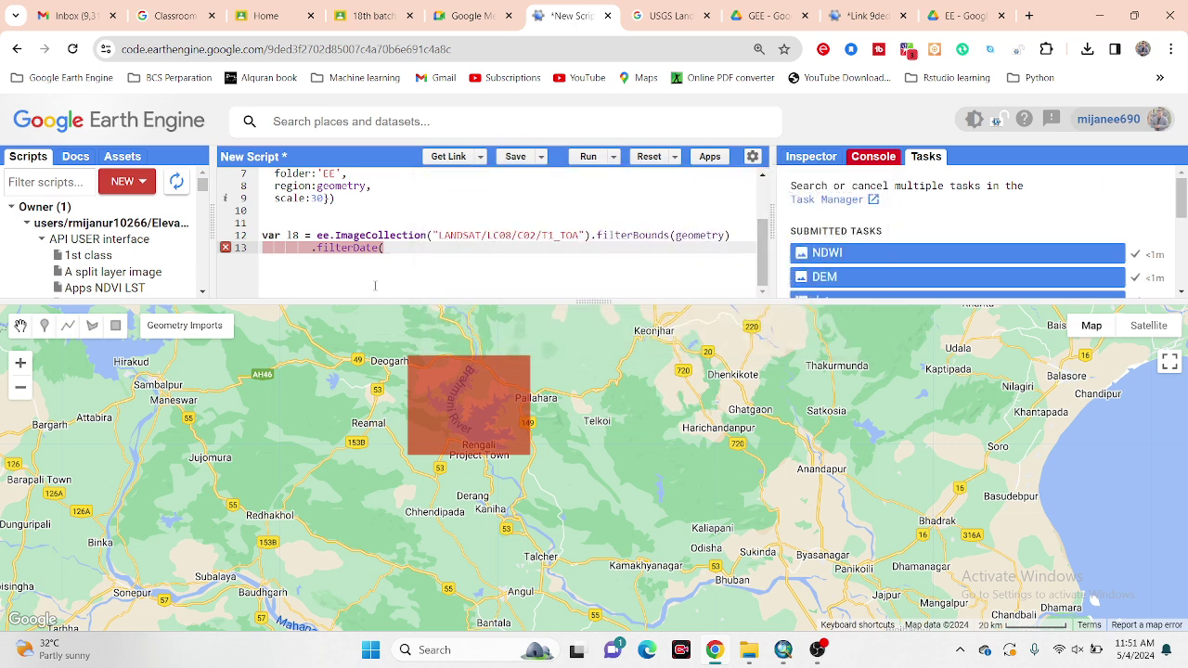
{"action": "left_click", "coordinate": [858, 15]}
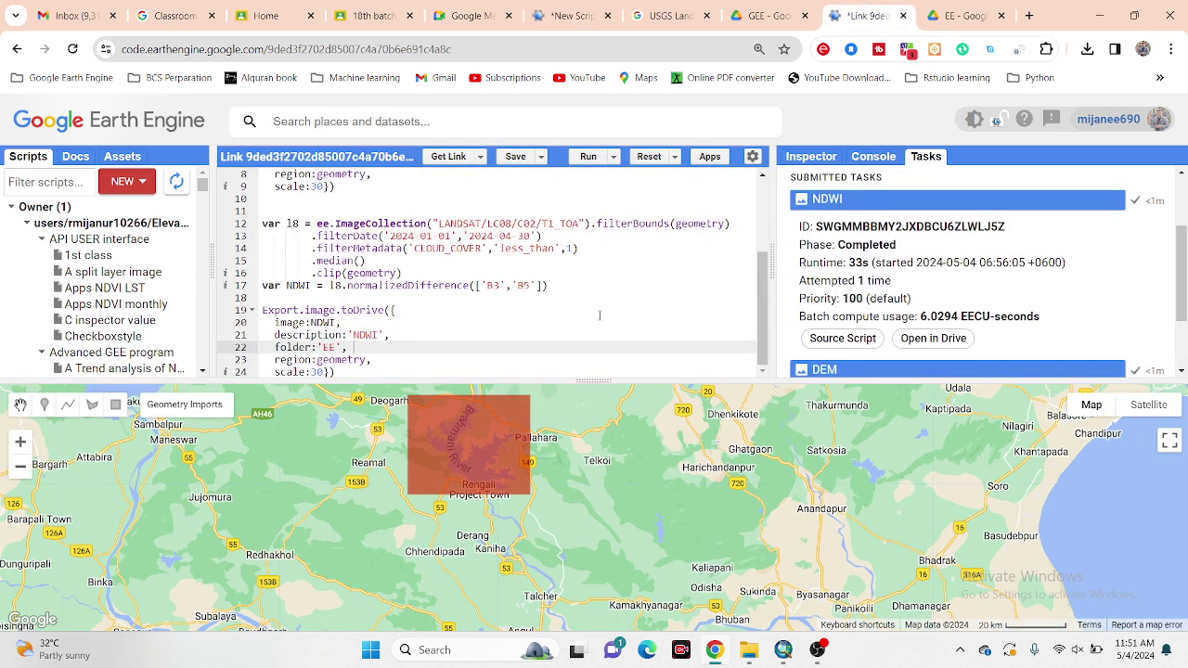
{"action": "scroll", "coordinate": [610, 449], "scroll_direction": "down", "scroll_amount": 1}
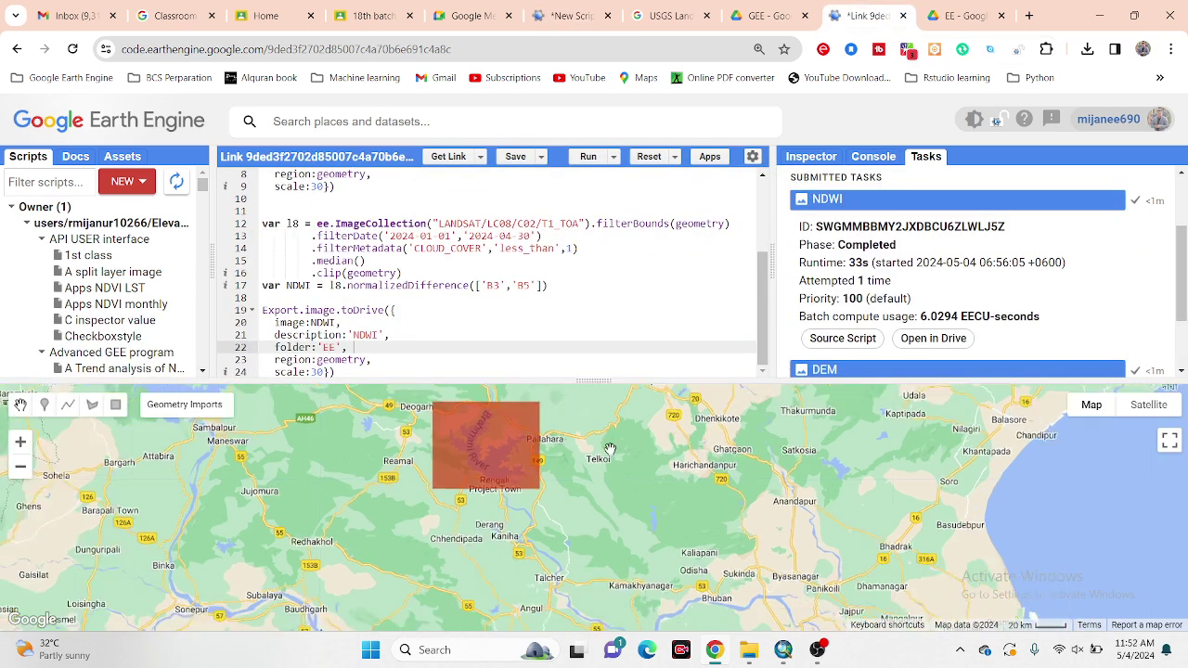
{"action": "scroll", "coordinate": [610, 449], "scroll_direction": "down", "scroll_amount": 1}
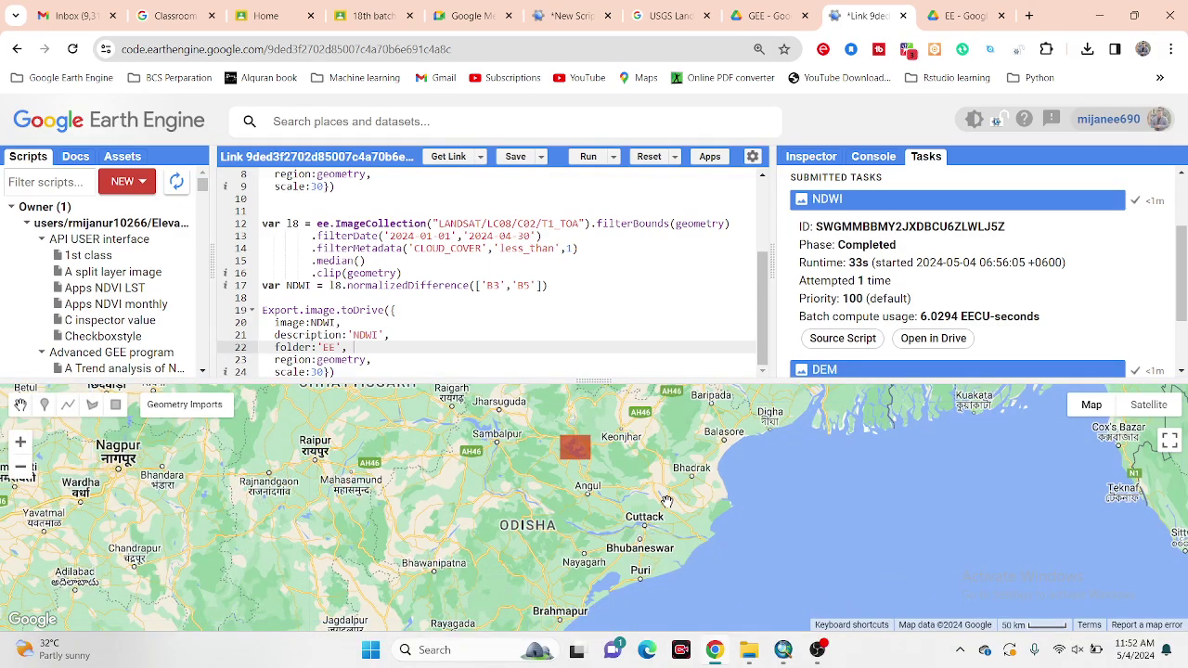
{"action": "left_click_drag", "start_coordinate": [664, 501], "coordinate": [728, 535]}
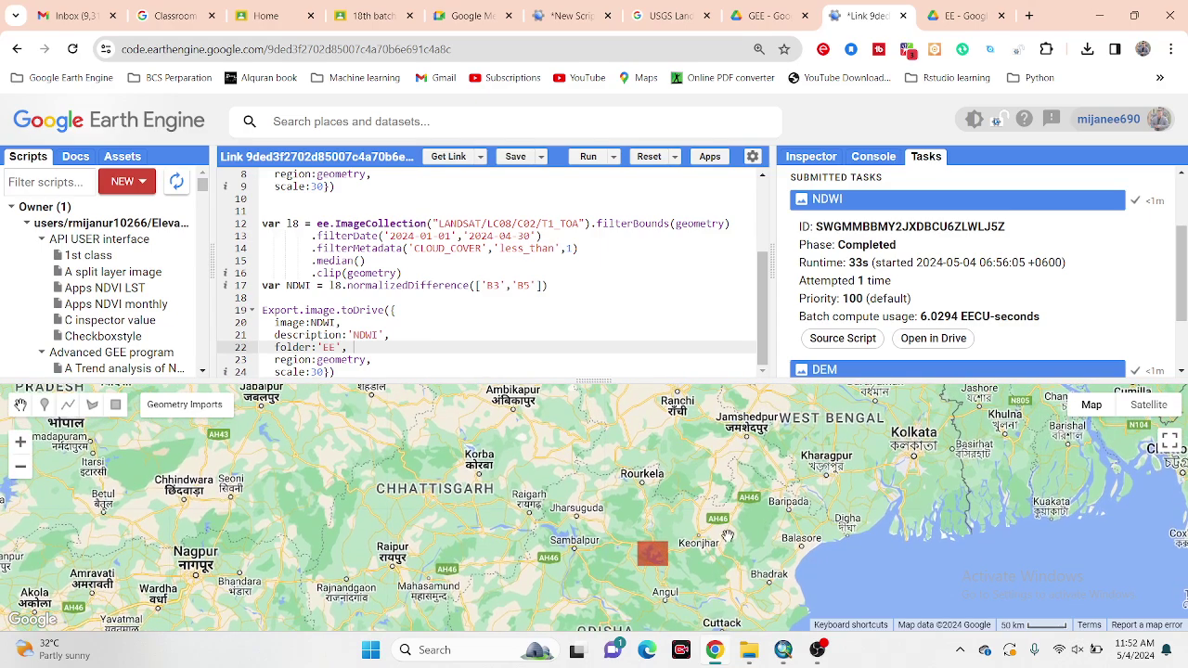
{"action": "scroll", "coordinate": [727, 536], "scroll_direction": "down", "scroll_amount": 1}
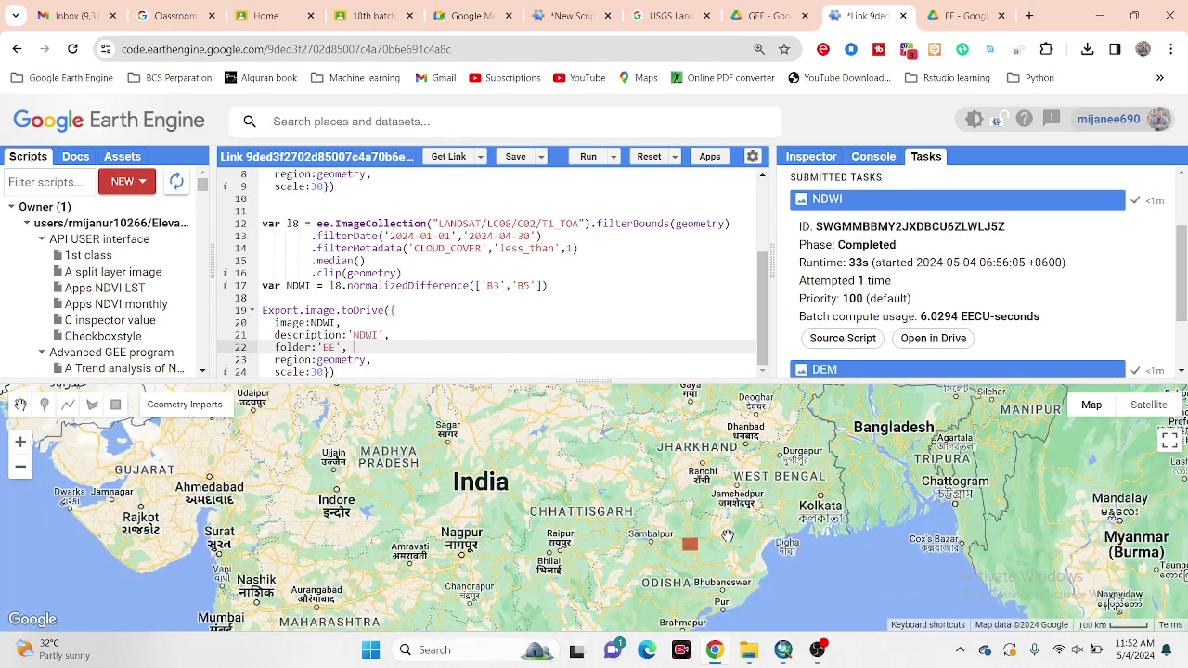
{"action": "scroll", "coordinate": [695, 557], "scroll_direction": "up", "scroll_amount": 3}
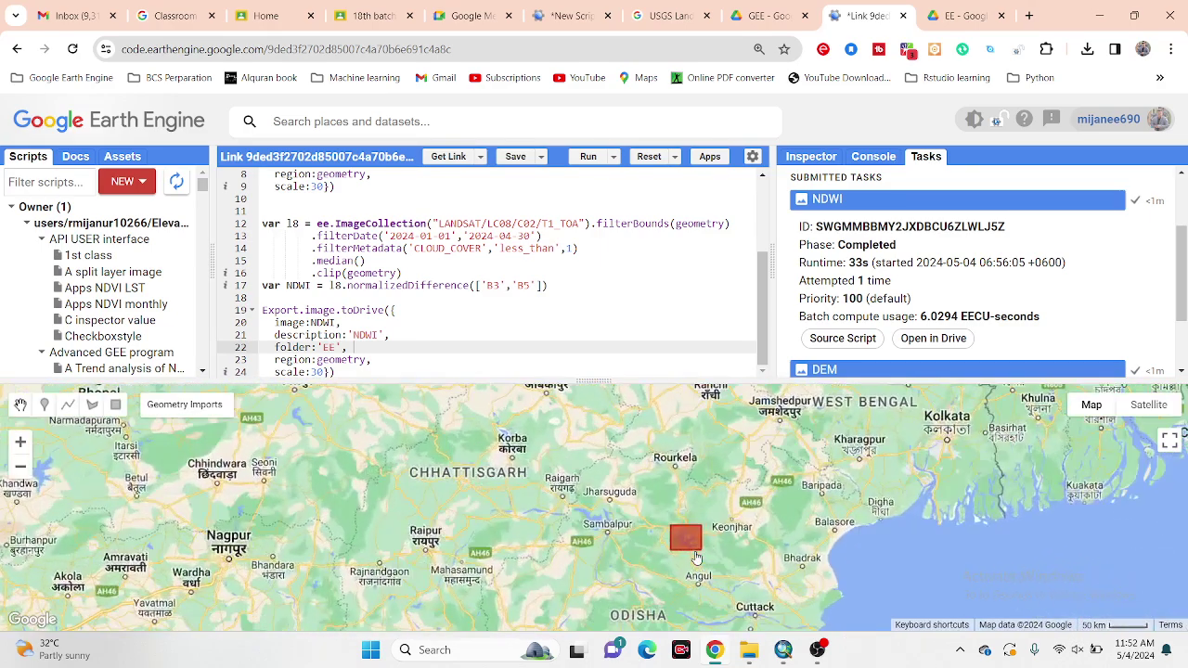
{"action": "scroll", "coordinate": [696, 556], "scroll_direction": "up", "scroll_amount": 1}
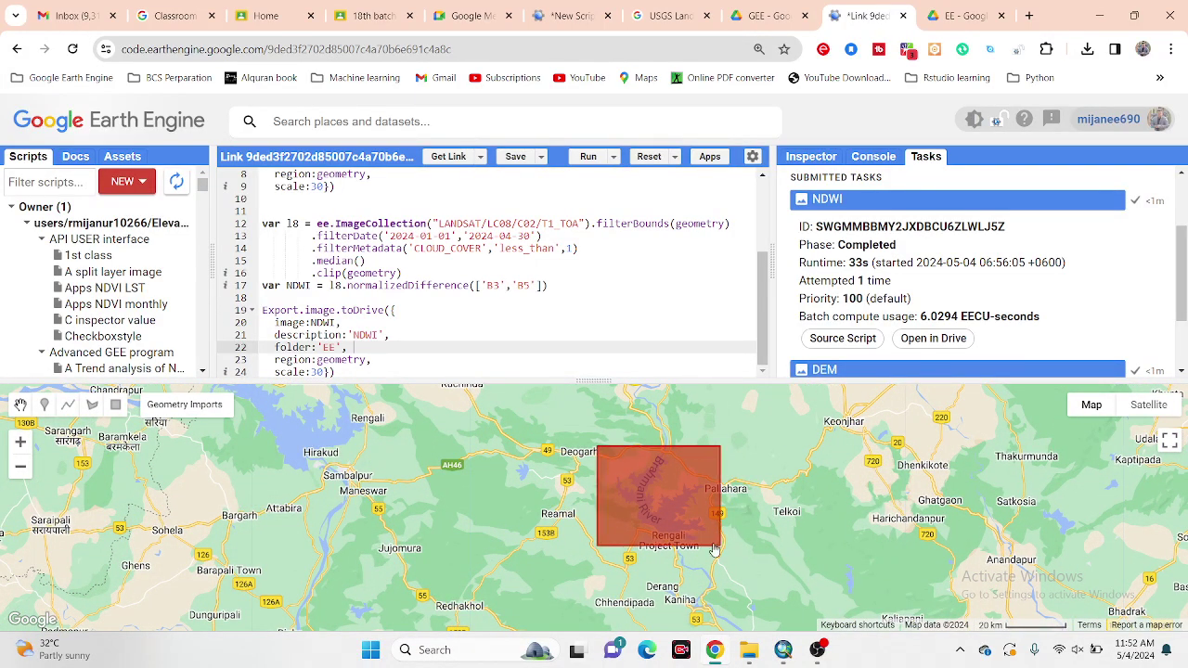
{"action": "scroll", "coordinate": [676, 562], "scroll_direction": "up", "scroll_amount": 1}
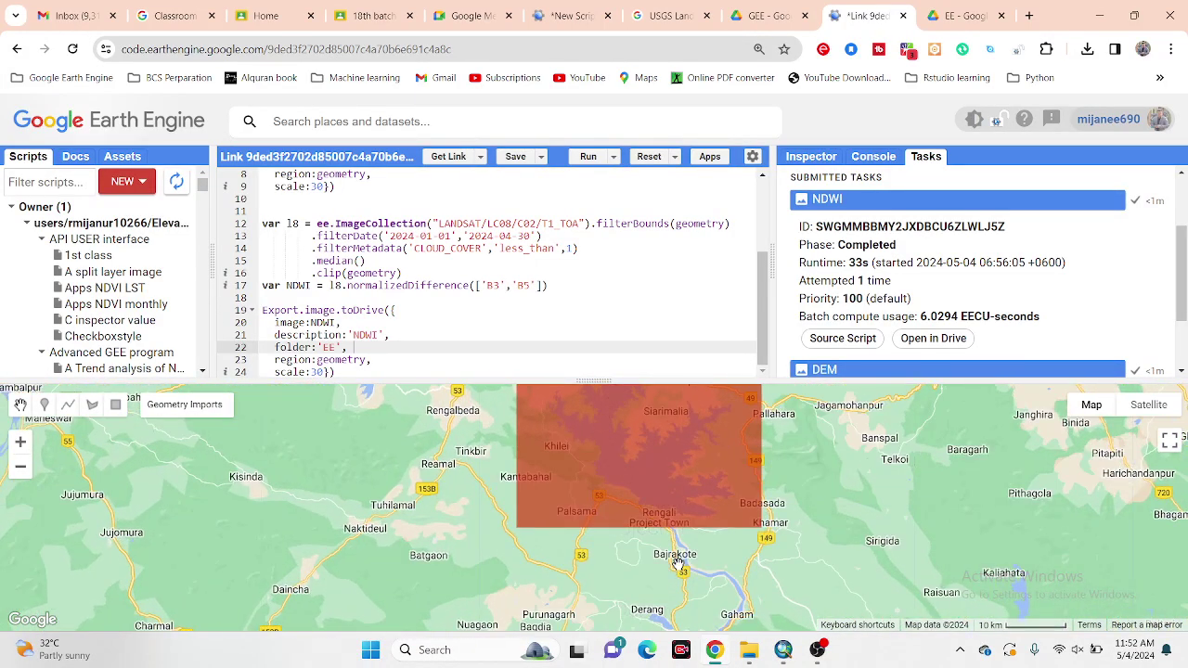
{"action": "left_click_drag", "start_coordinate": [818, 496], "coordinate": [847, 598]}
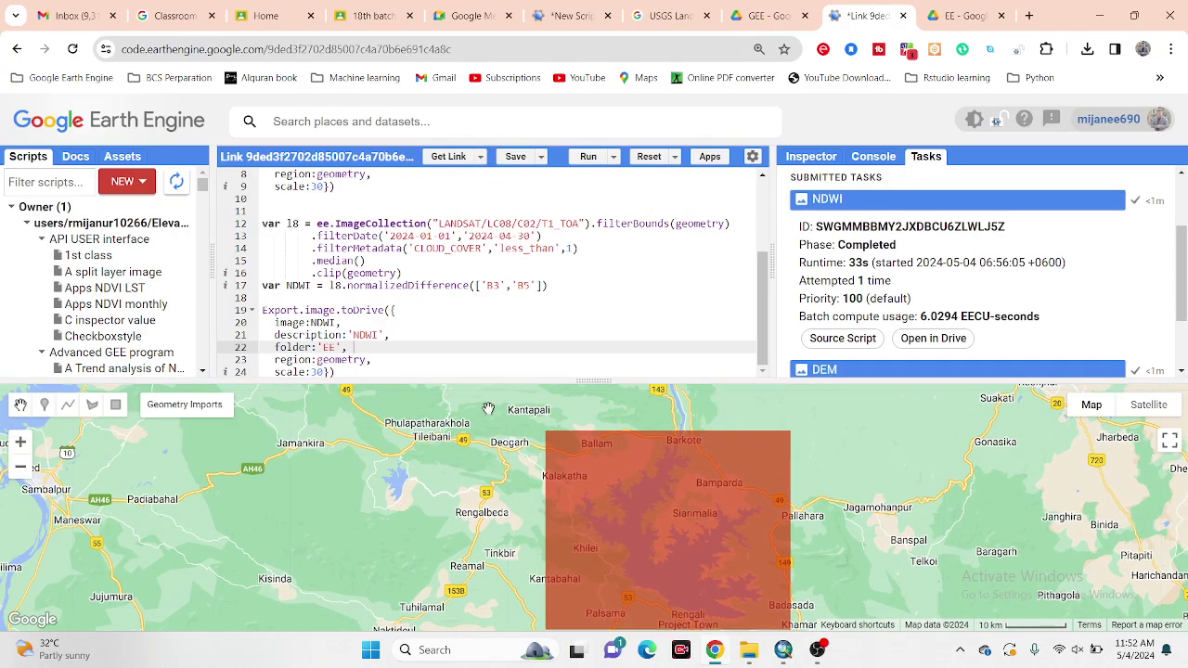
{"action": "scroll", "coordinate": [450, 425], "scroll_direction": "down", "scroll_amount": 2}
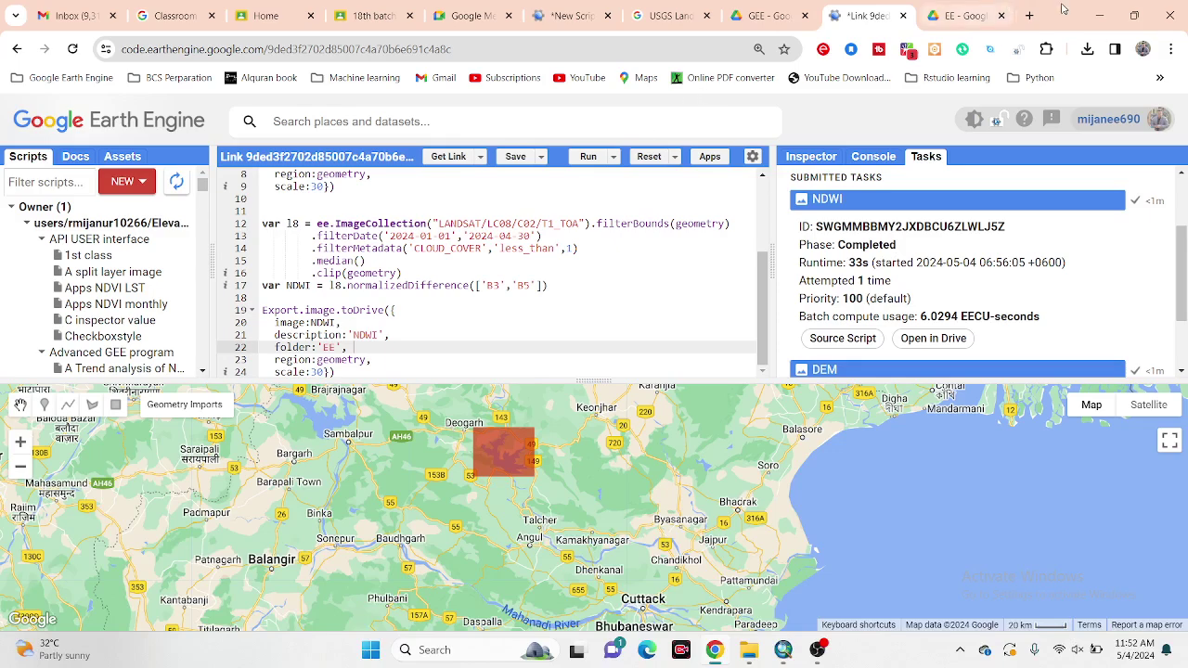
{"action": "left_click", "coordinate": [1092, 9]}
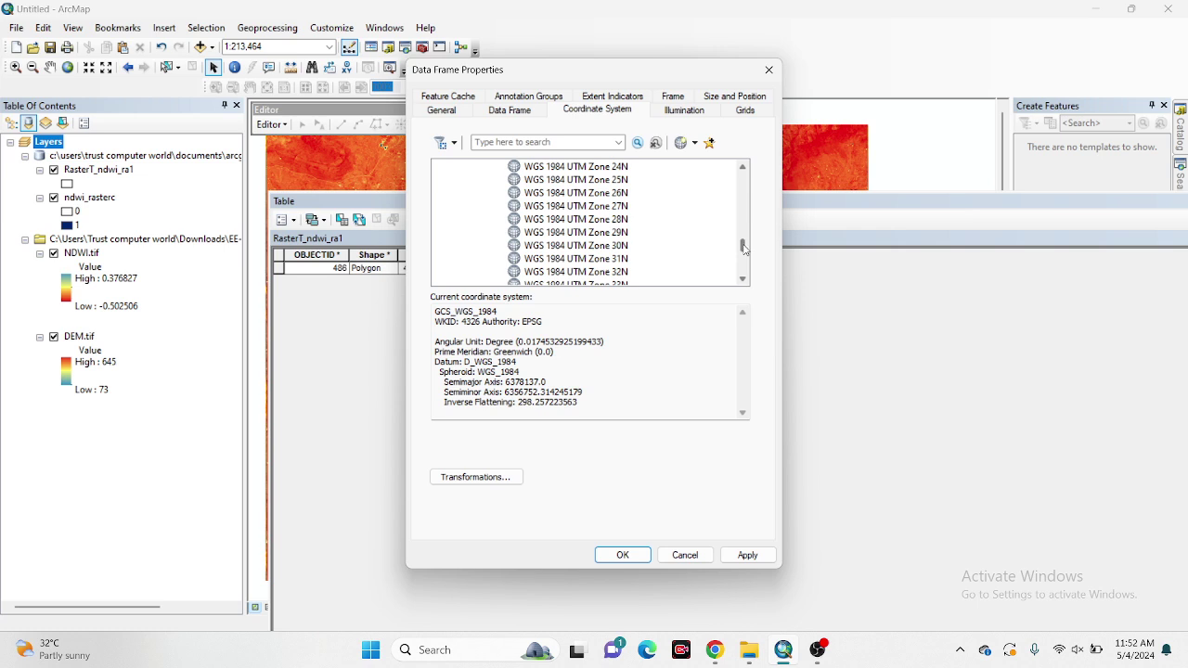
Try applying WGS 1984 UTM Zone 42N and Zone 44N as the data frame's coordinate system.
{"action": "scroll", "coordinate": [743, 248], "scroll_direction": "down", "scroll_amount": 2}
{"action": "left_click_drag", "start_coordinate": [743, 249], "coordinate": [744, 258]}
{"action": "left_click", "coordinate": [620, 193]}
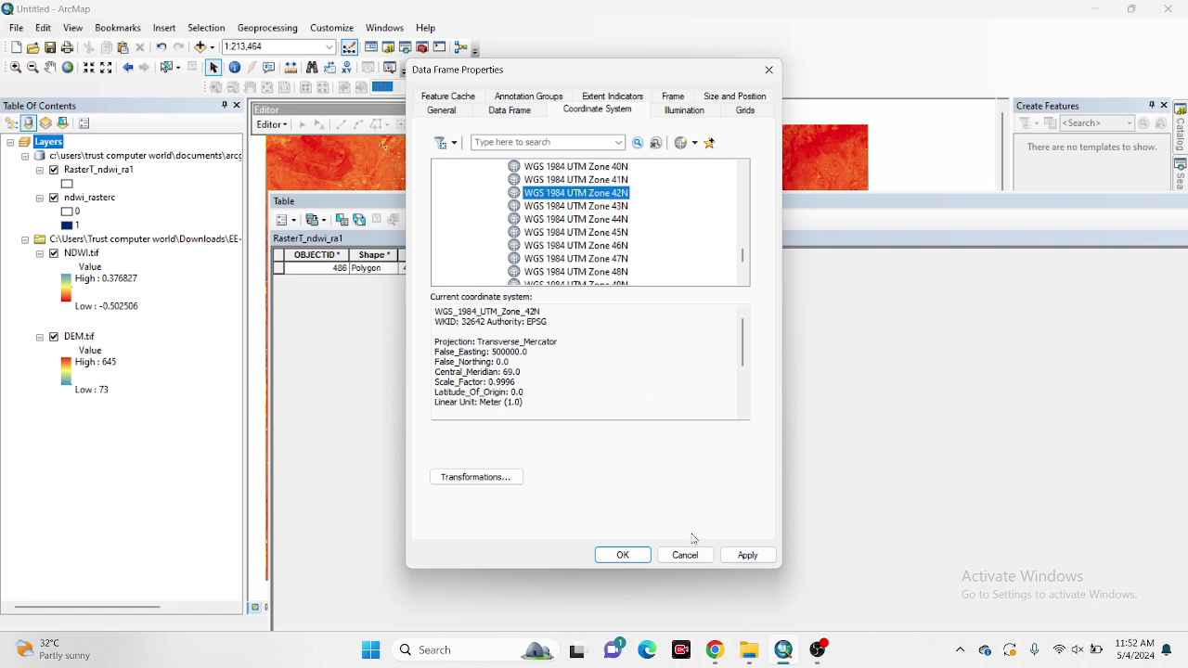
{"action": "left_click", "coordinate": [740, 557]}
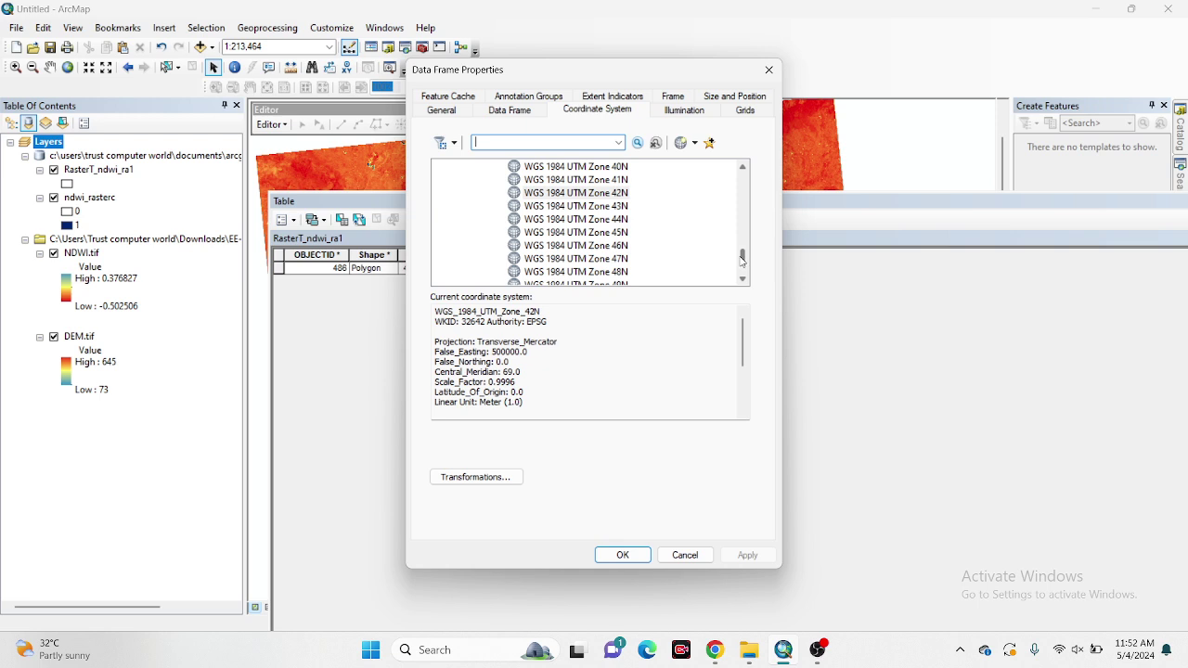
{"action": "left_click", "coordinate": [621, 223]}
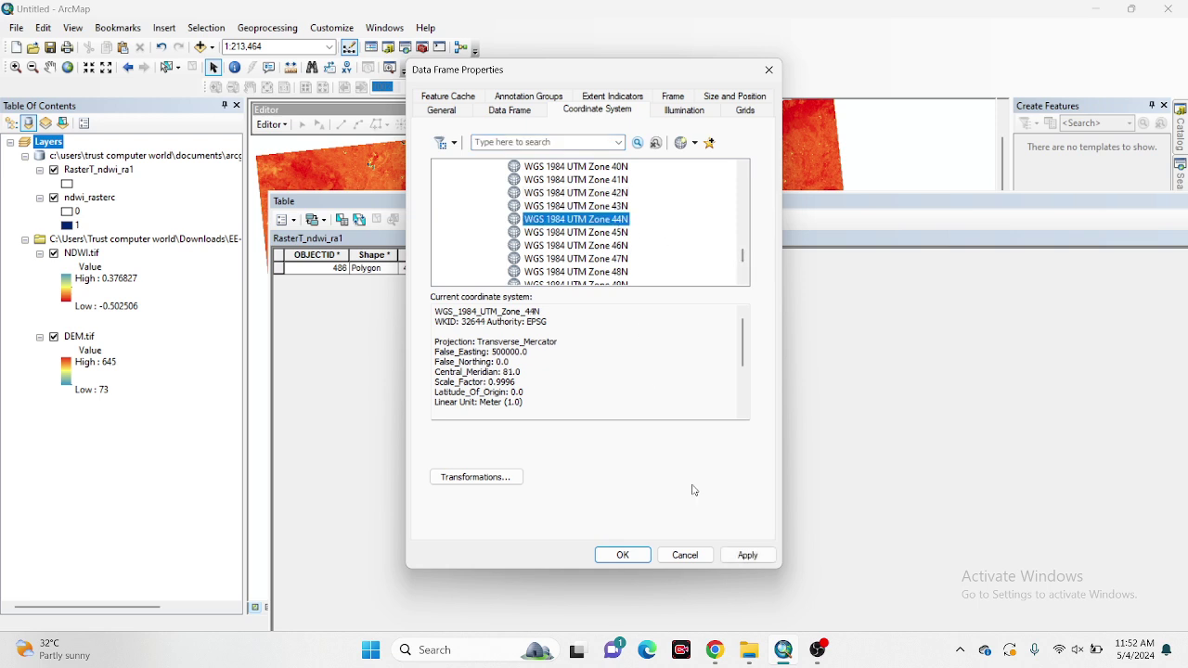
{"action": "left_click", "coordinate": [743, 555]}
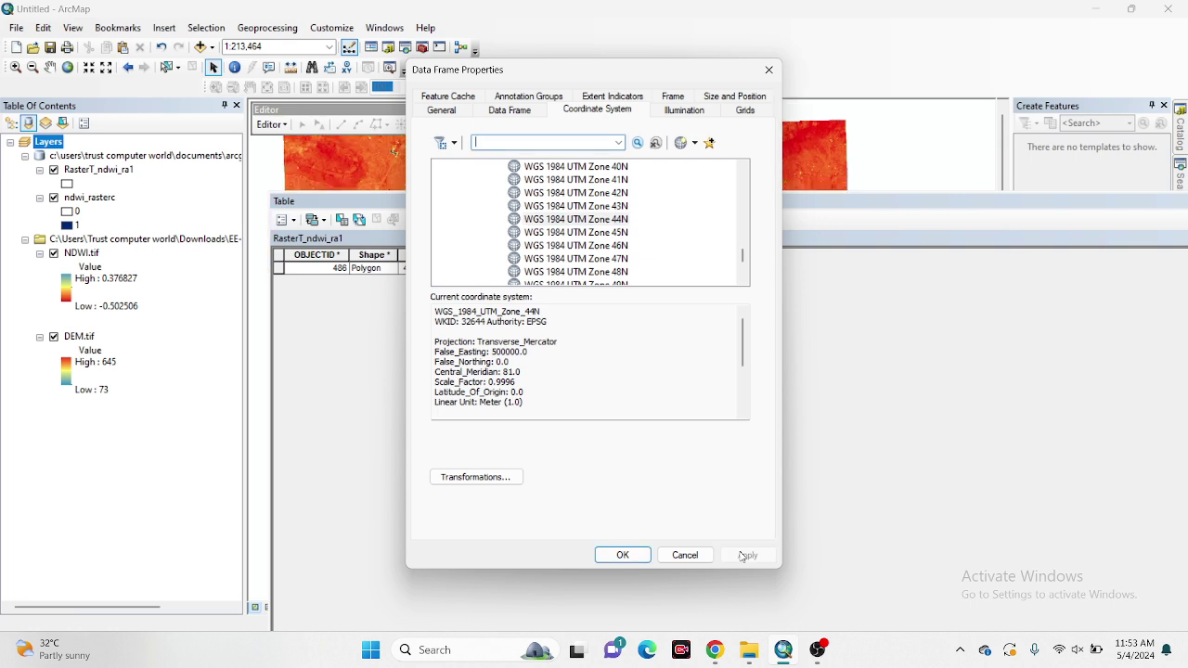
Try WGS 1984 UTM Zone 45N and settle on WGS 1984 UTM Zone 44N as the data frame's coordinate system.
{"action": "left_click", "coordinate": [614, 233]}
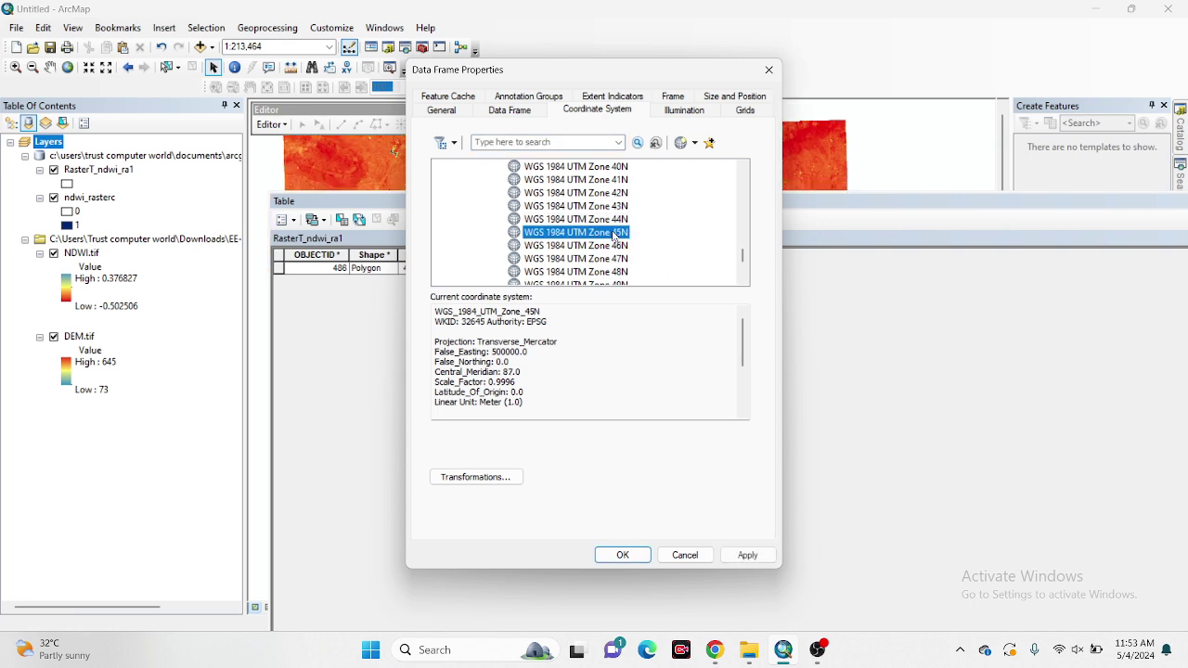
{"action": "left_click", "coordinate": [740, 557]}
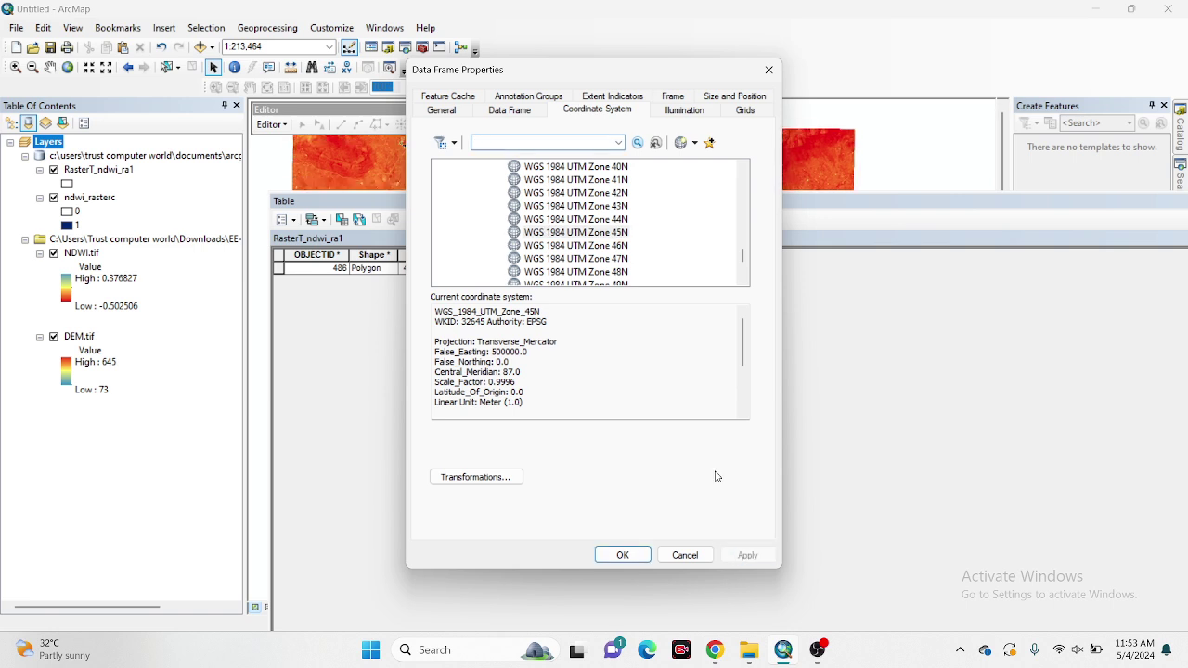
{"action": "left_click", "coordinate": [608, 222]}
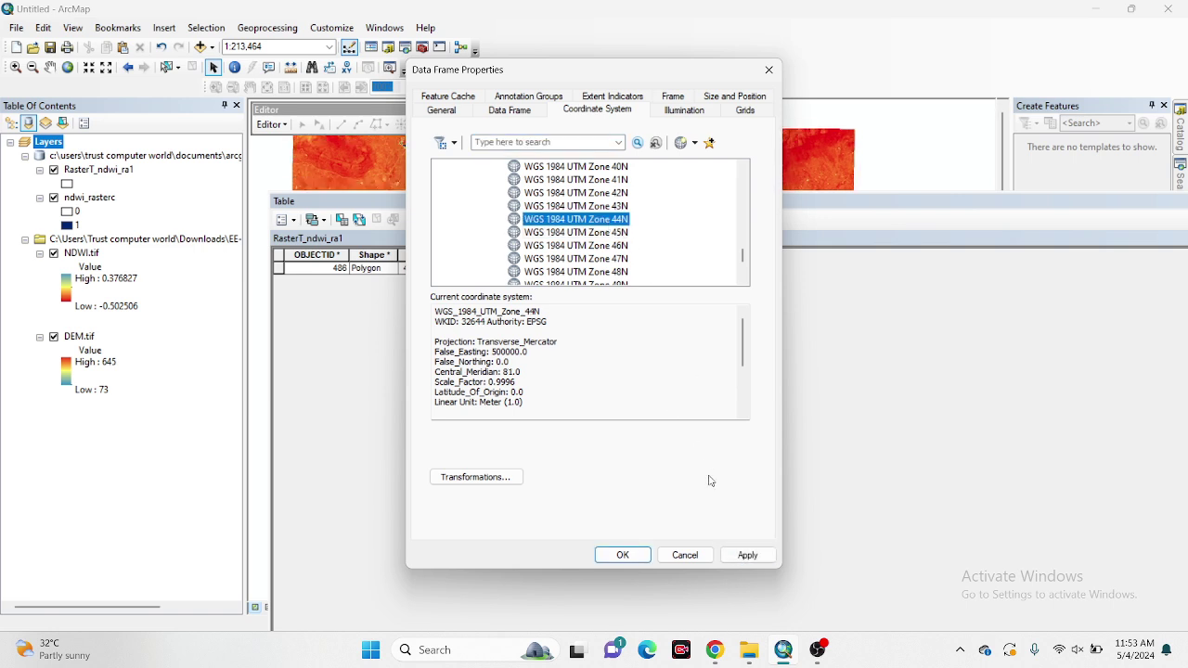
{"action": "left_click", "coordinate": [746, 555]}
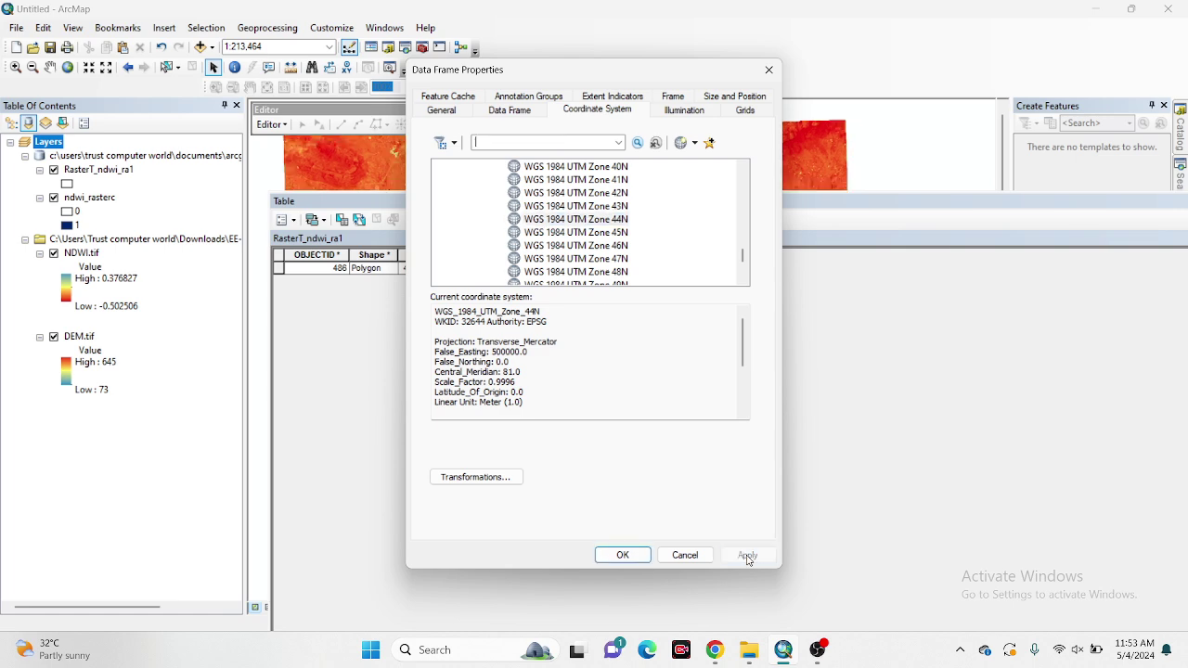
{"action": "left_click", "coordinate": [623, 555]}
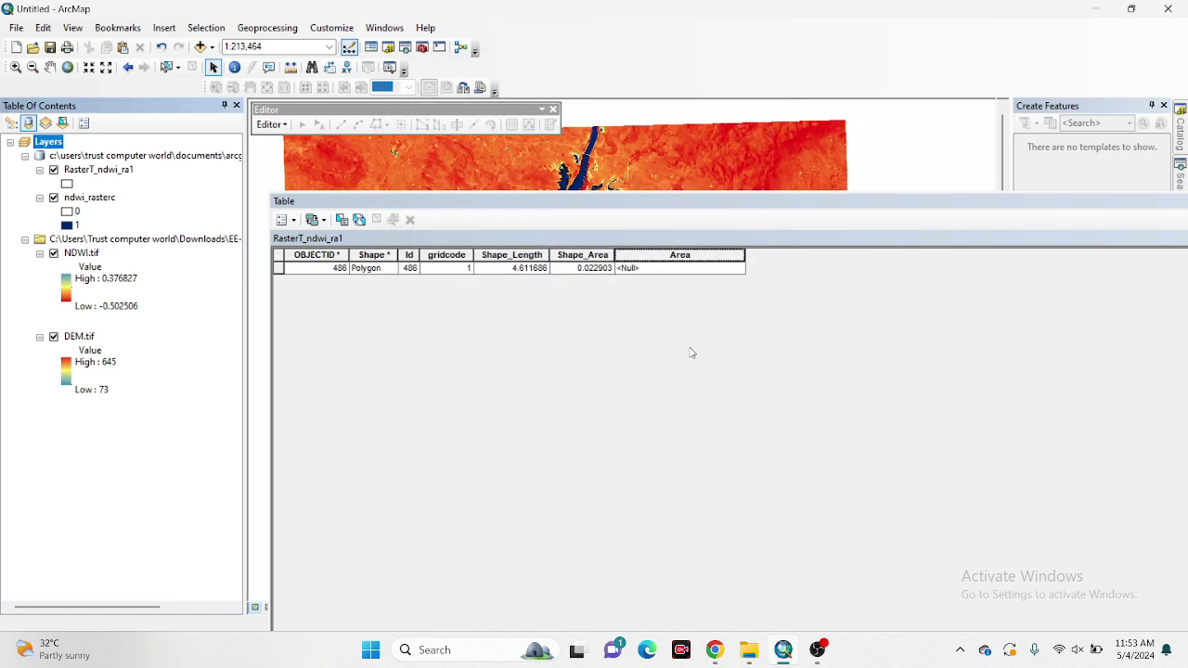
Calculate the polygon's area in square kilometers into the Area field, using the data frame's coordinate system.
{"action": "left_click", "coordinate": [694, 254]}
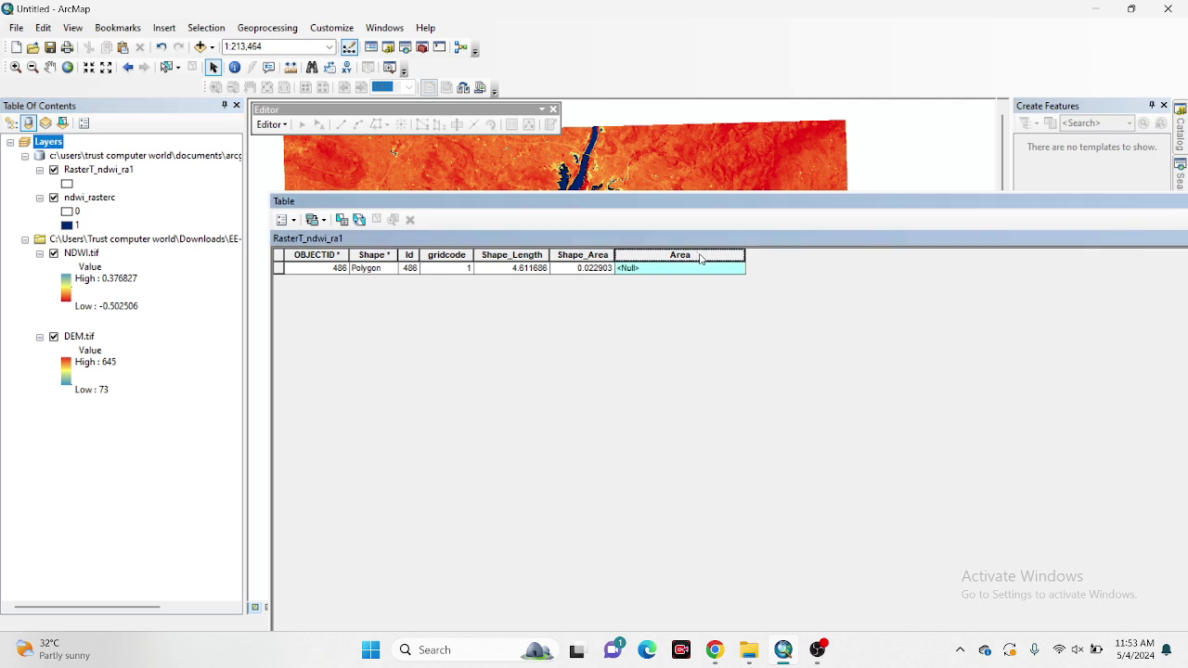
{"action": "right_click", "coordinate": [701, 260]}
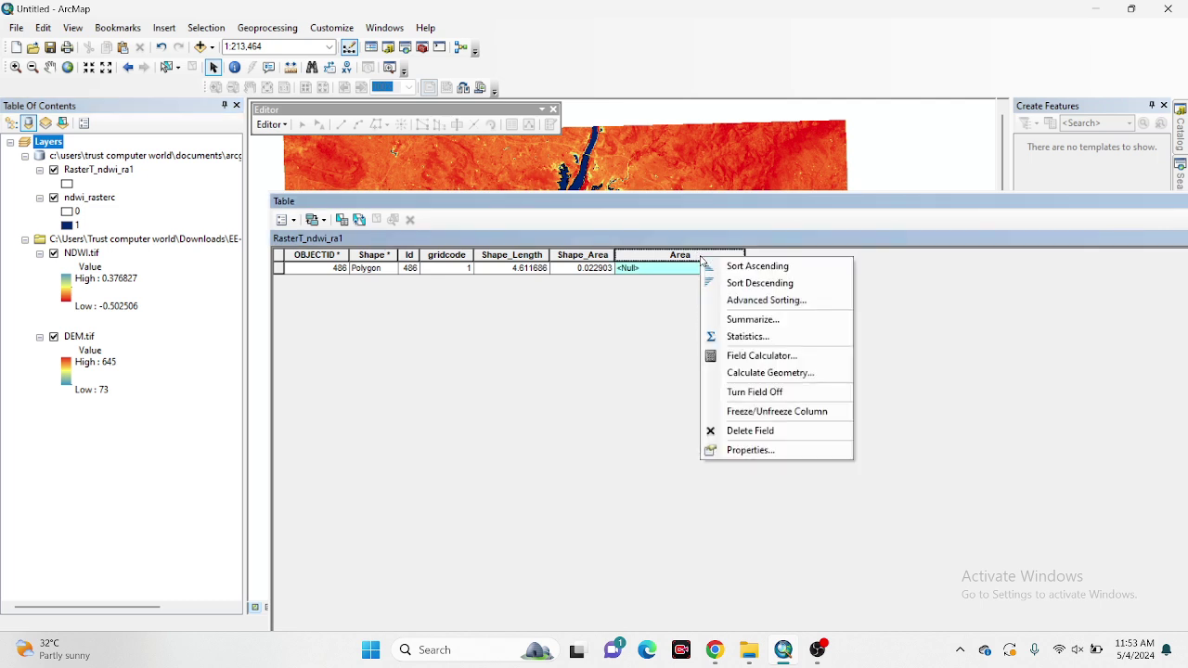
{"action": "left_click", "coordinate": [750, 373]}
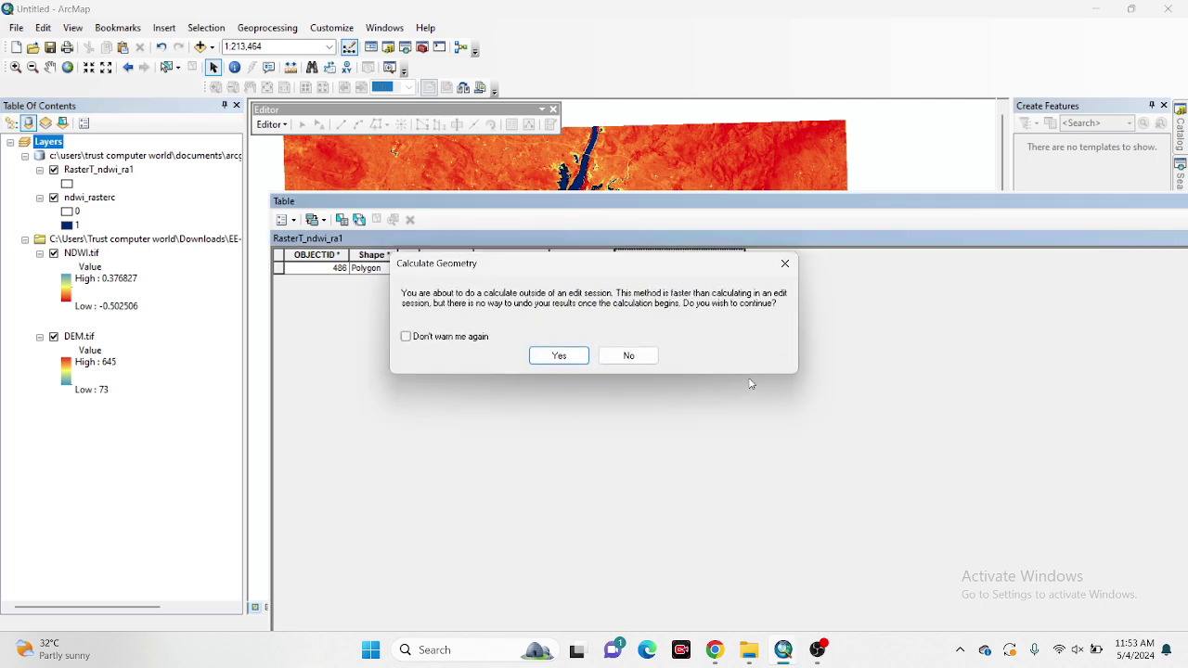
{"action": "left_click", "coordinate": [560, 356]}
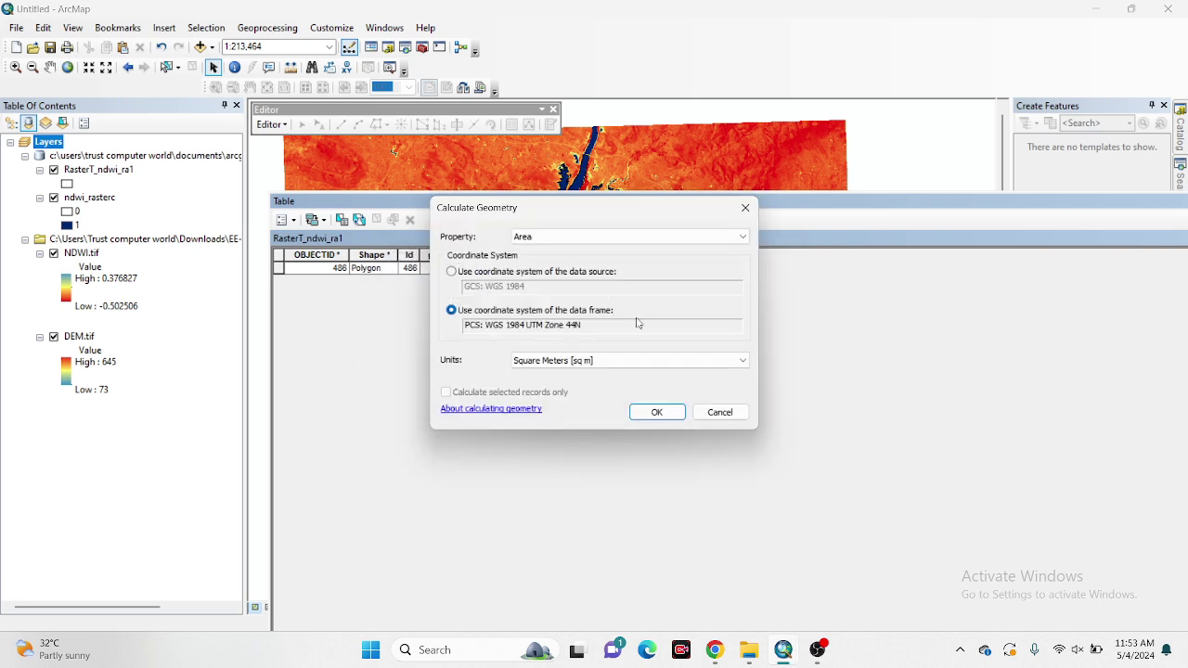
{"action": "left_click", "coordinate": [655, 360]}
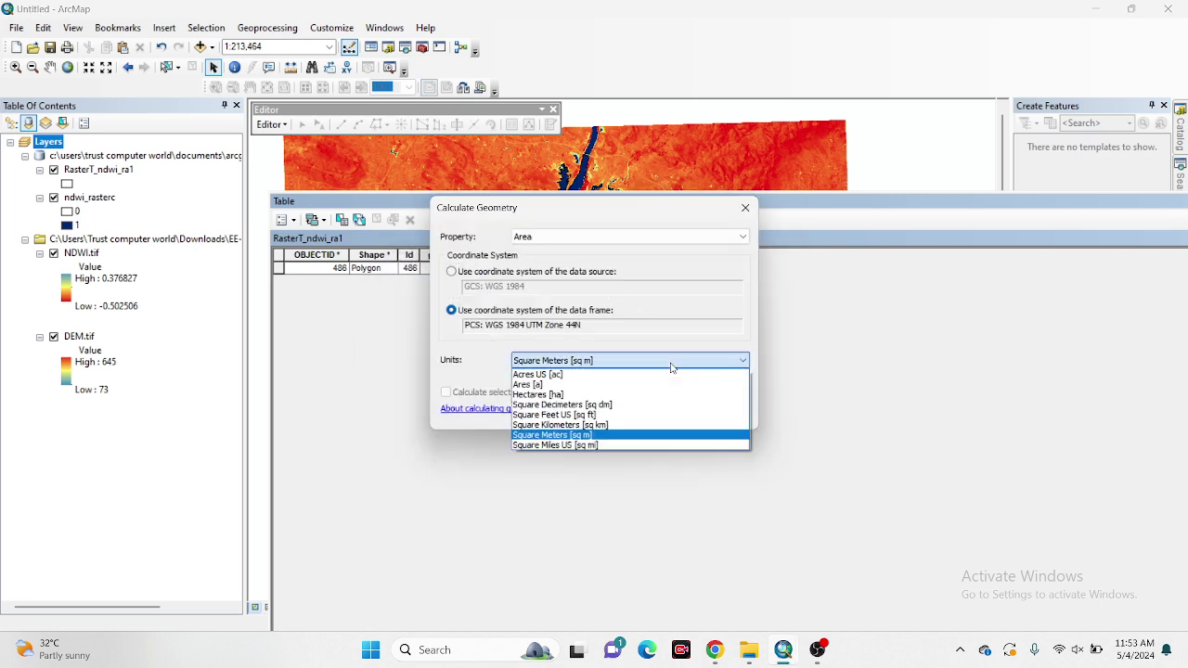
{"action": "left_click", "coordinate": [545, 396]}
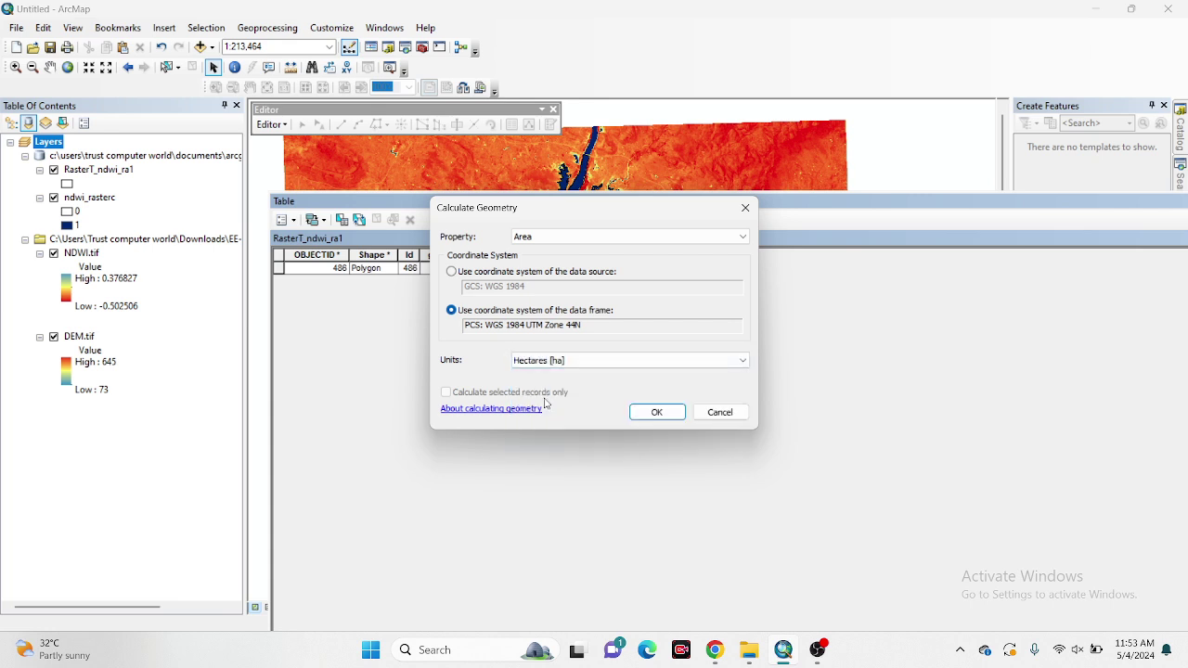
{"action": "left_click", "coordinate": [599, 366]}
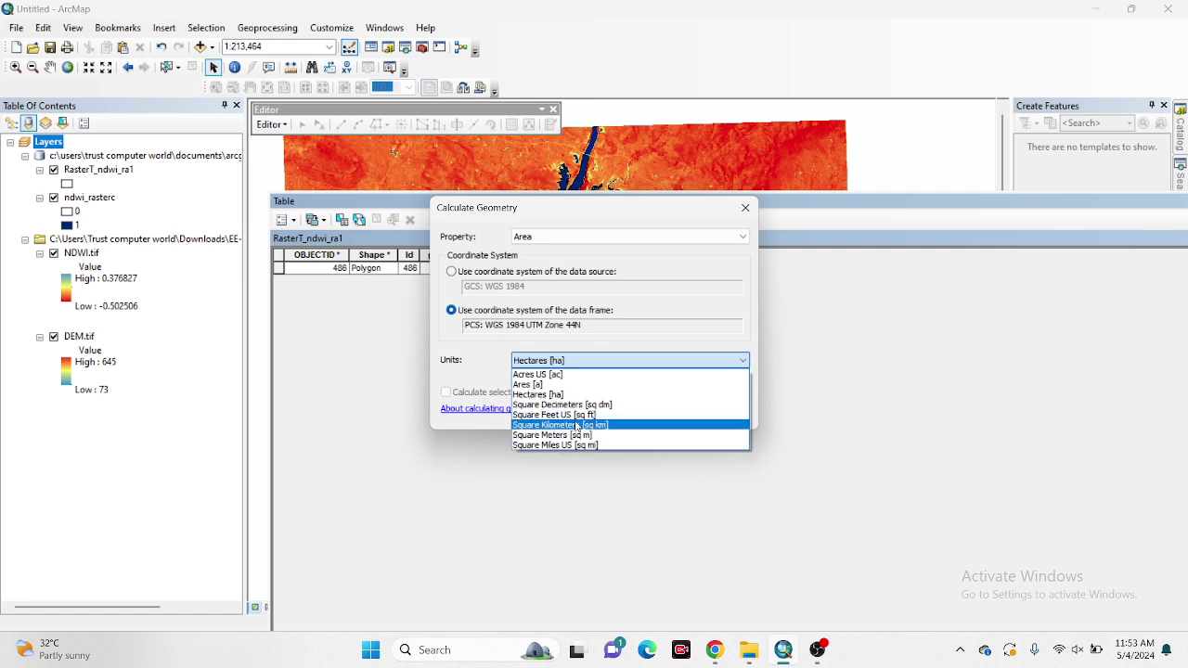
{"action": "left_click", "coordinate": [575, 425]}
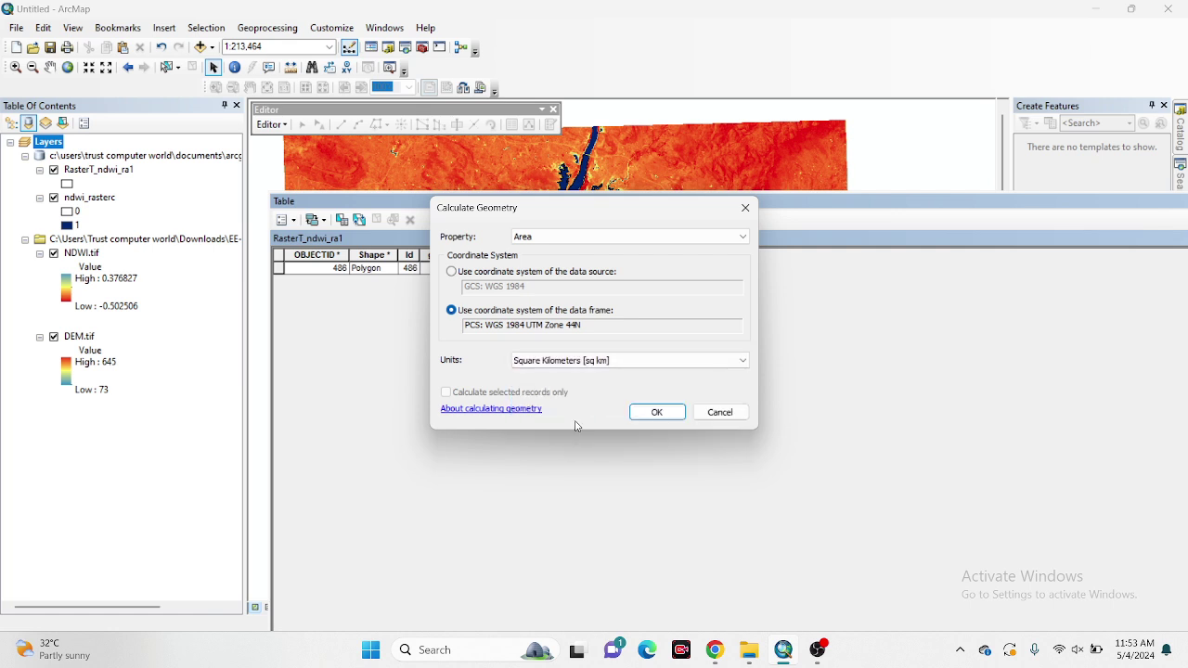
{"action": "left_click", "coordinate": [638, 416]}
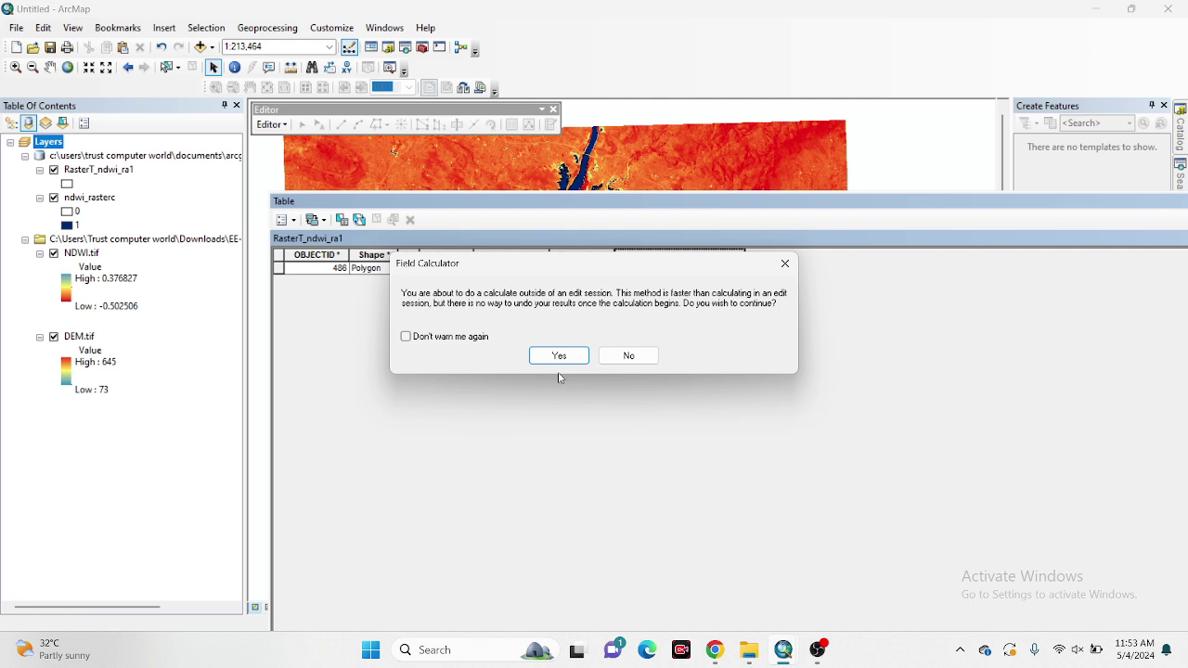
{"action": "left_click", "coordinate": [557, 356]}
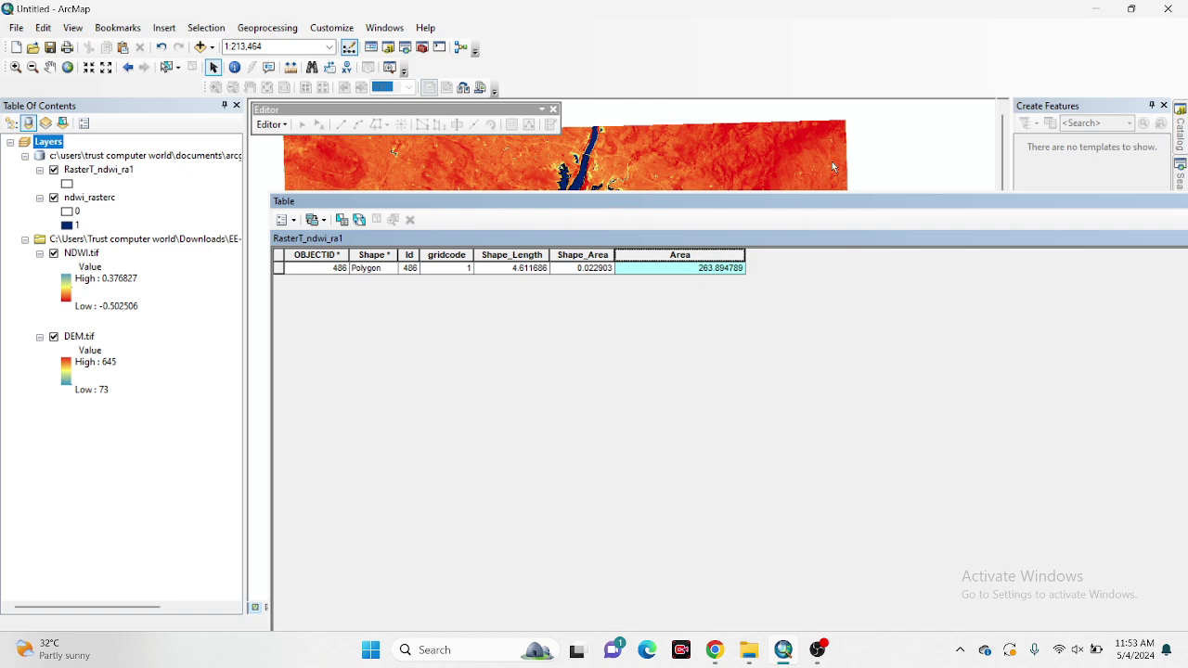
Move the RasterT_ndwi_ra1 attribute table aside on the map and close it.
{"action": "left_click_drag", "start_coordinate": [770, 198], "coordinate": [822, 326]}
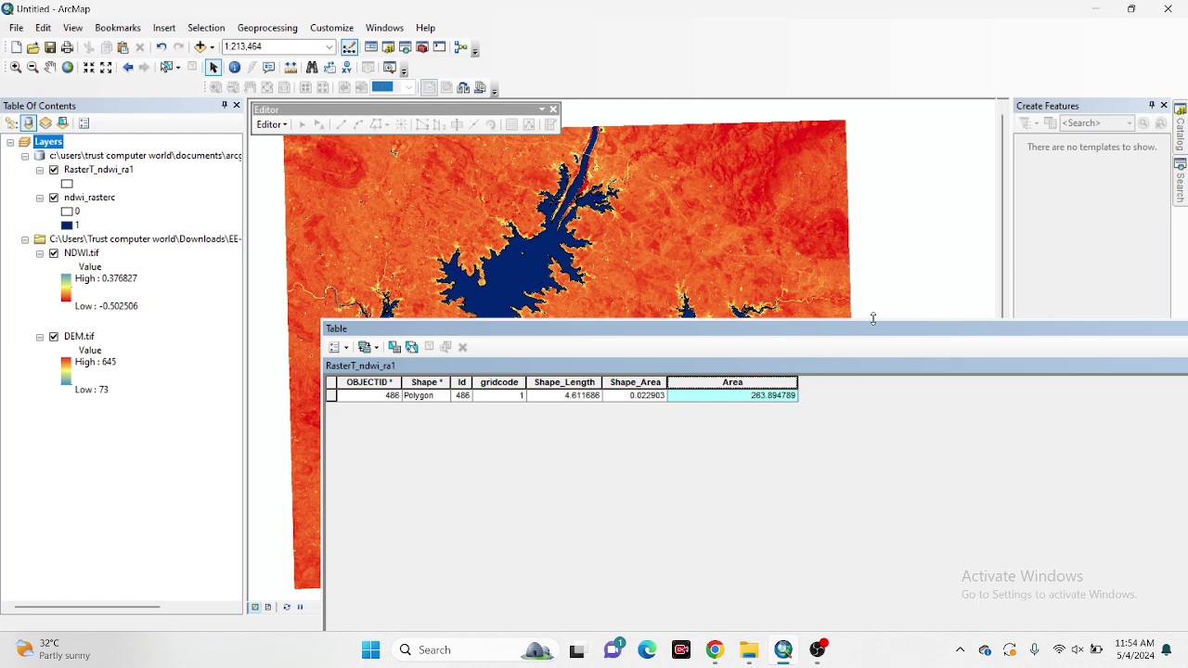
{"action": "left_click_drag", "start_coordinate": [880, 331], "coordinate": [622, 234]}
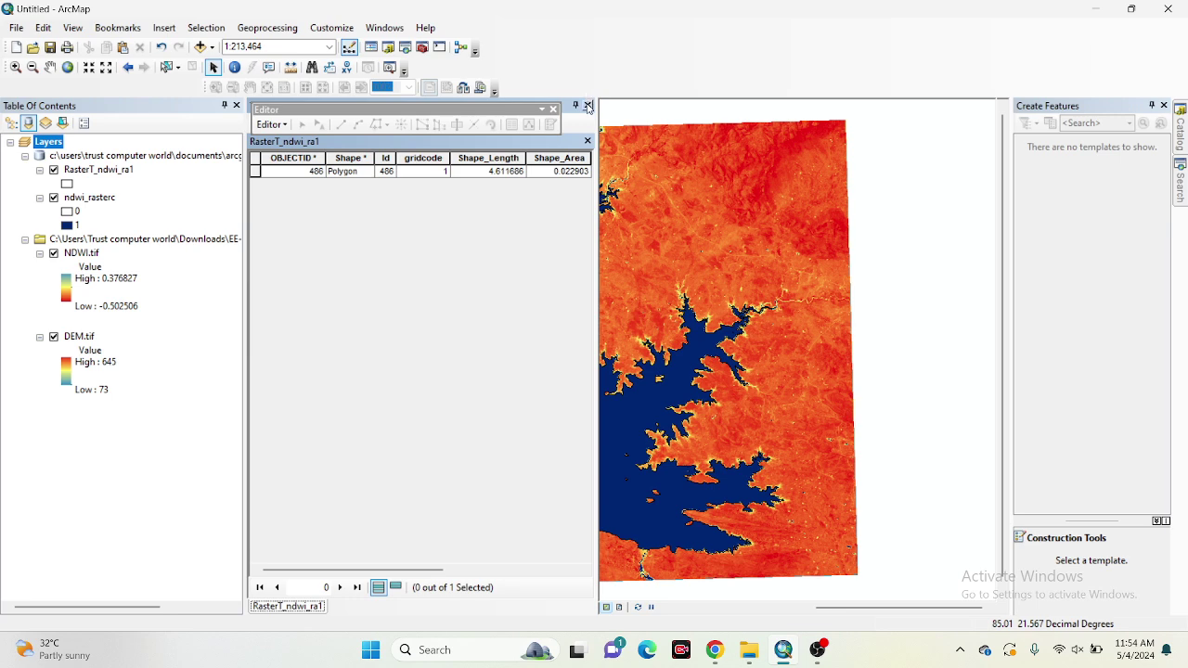
{"action": "left_click", "coordinate": [587, 104]}
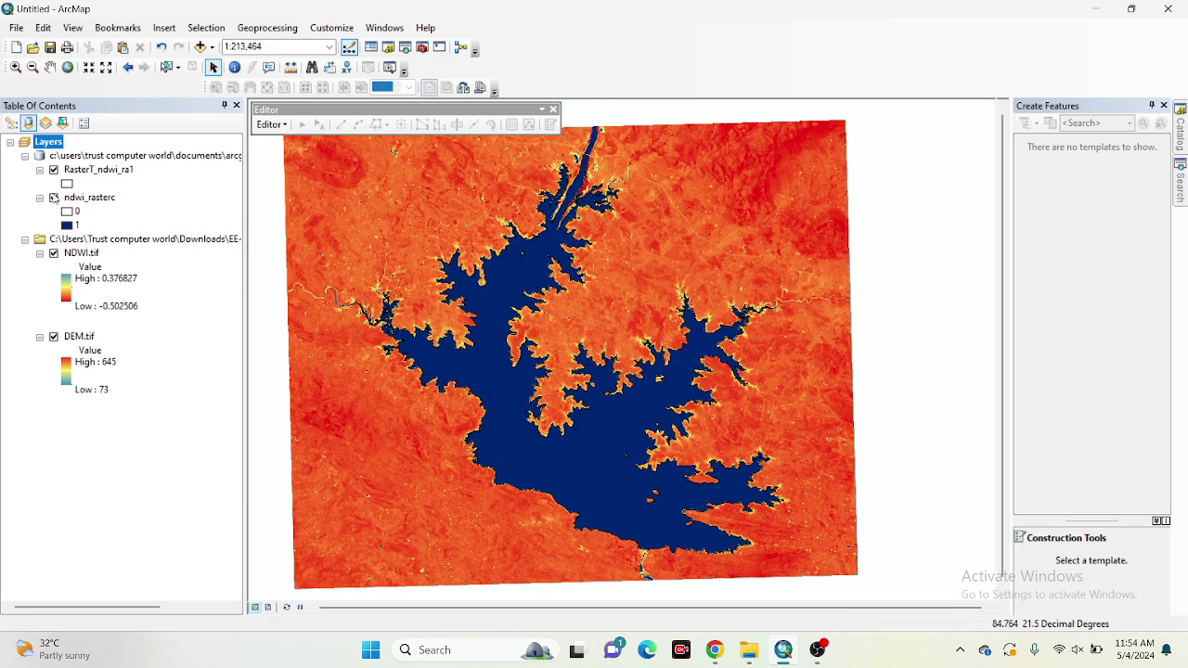
Hide the ndwi_rasterc and NDWI.tif layers, keeping DEM.tif displayed beneath the water body outline.
{"action": "left_click", "coordinate": [53, 197]}
{"action": "left_click", "coordinate": [53, 253]}
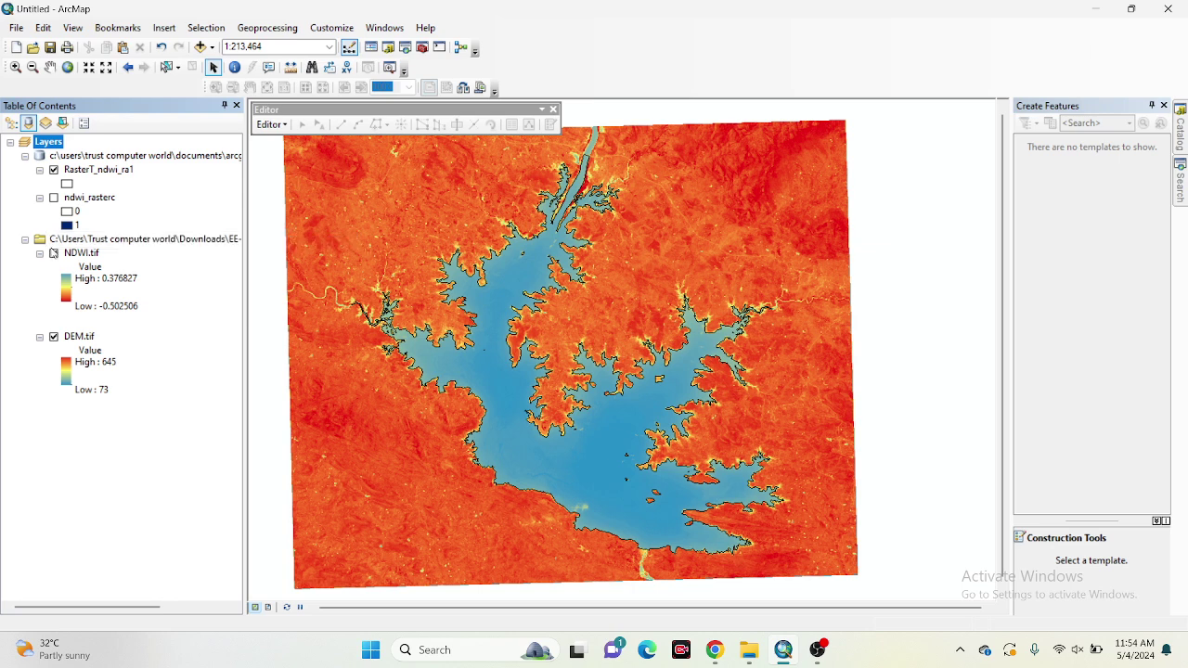
{"action": "left_click", "coordinate": [53, 253]}
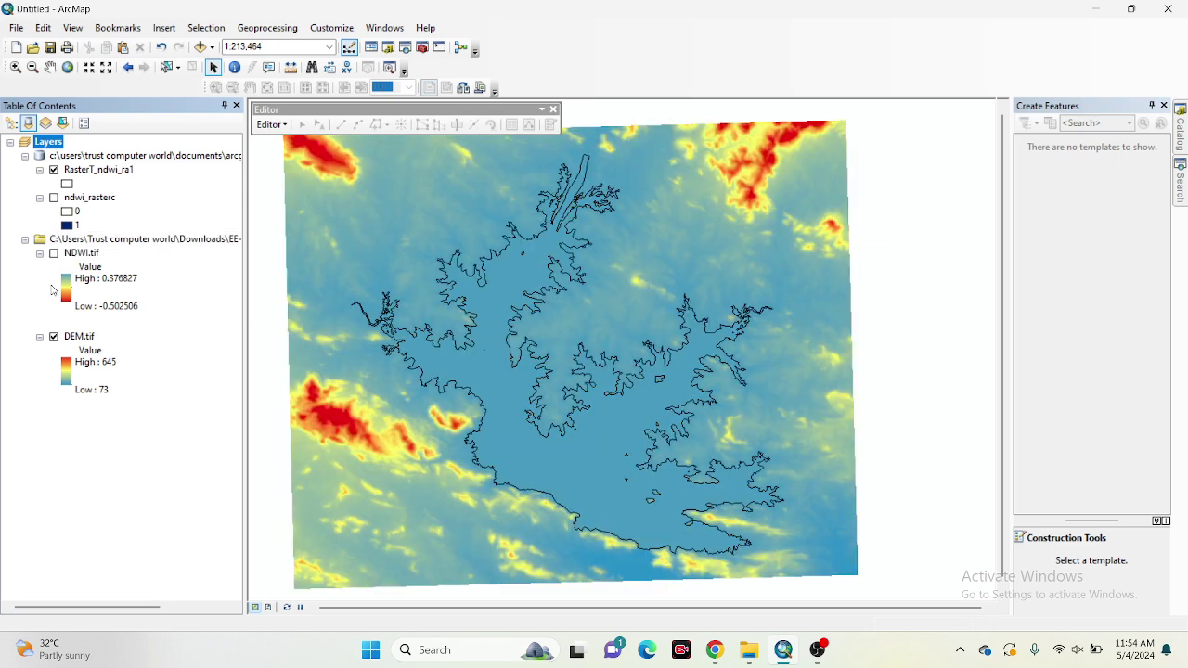
{"action": "left_click", "coordinate": [54, 337]}
{"action": "left_click", "coordinate": [54, 337]}
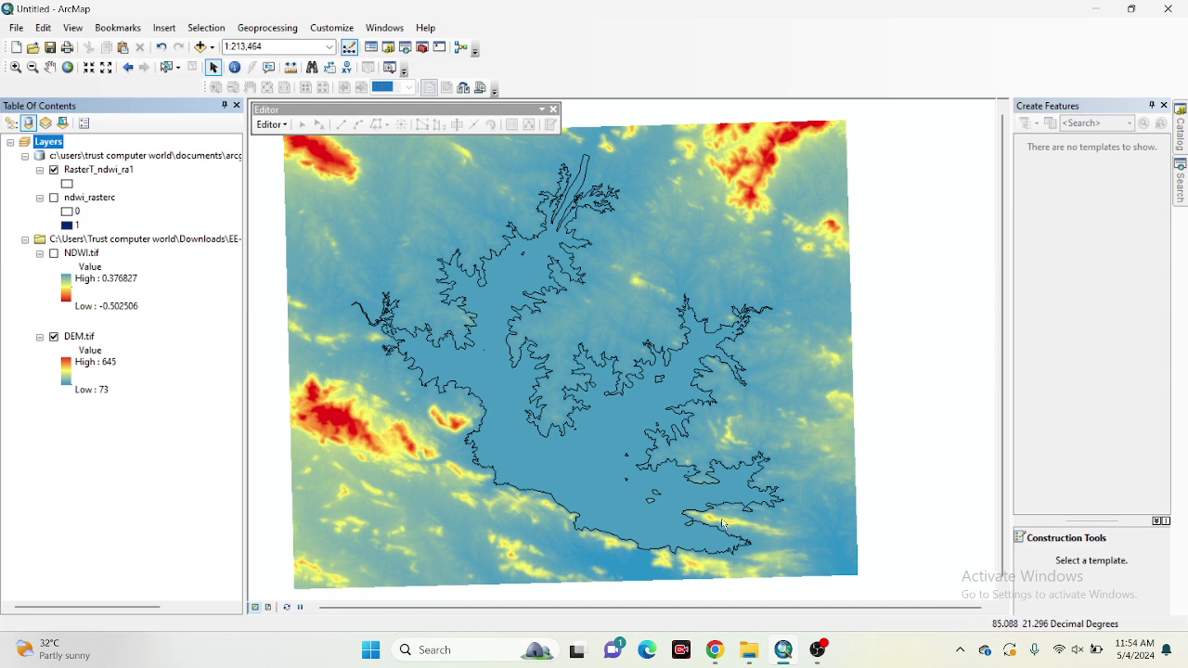
Run the Spatial Analyst Extract by Mask tool on DEM.tif with RasterT_ndwi_ra1 as the mask, keeping the default output.
{"action": "left_click", "coordinate": [1180, 131]}
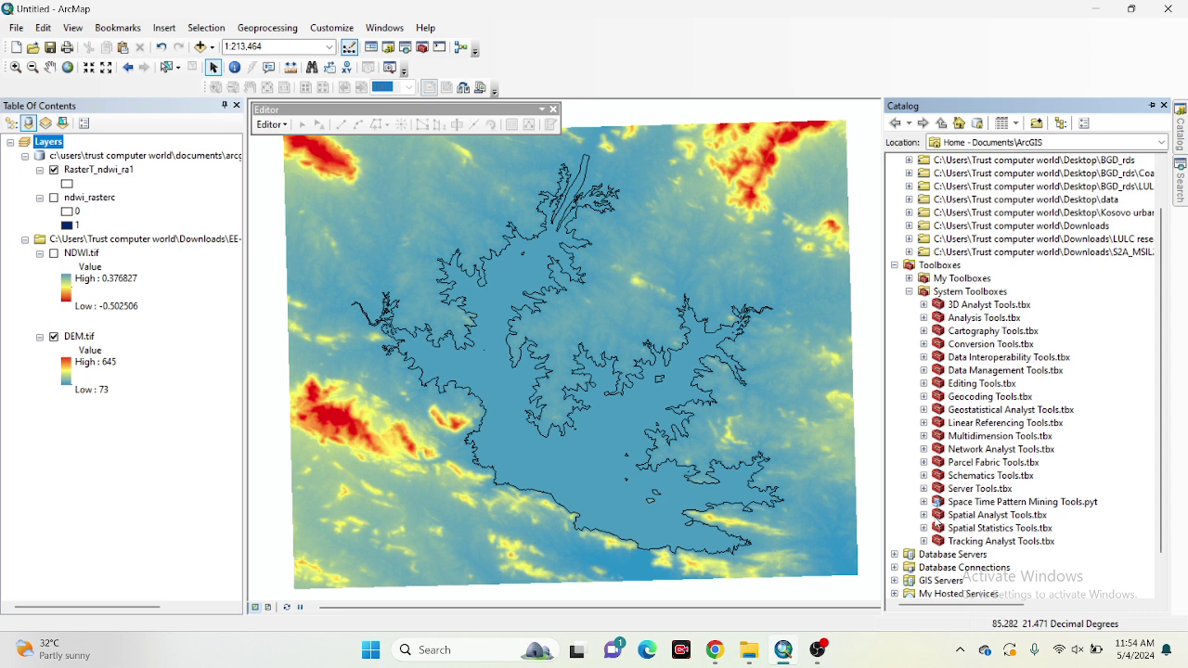
{"action": "left_click", "coordinate": [924, 515]}
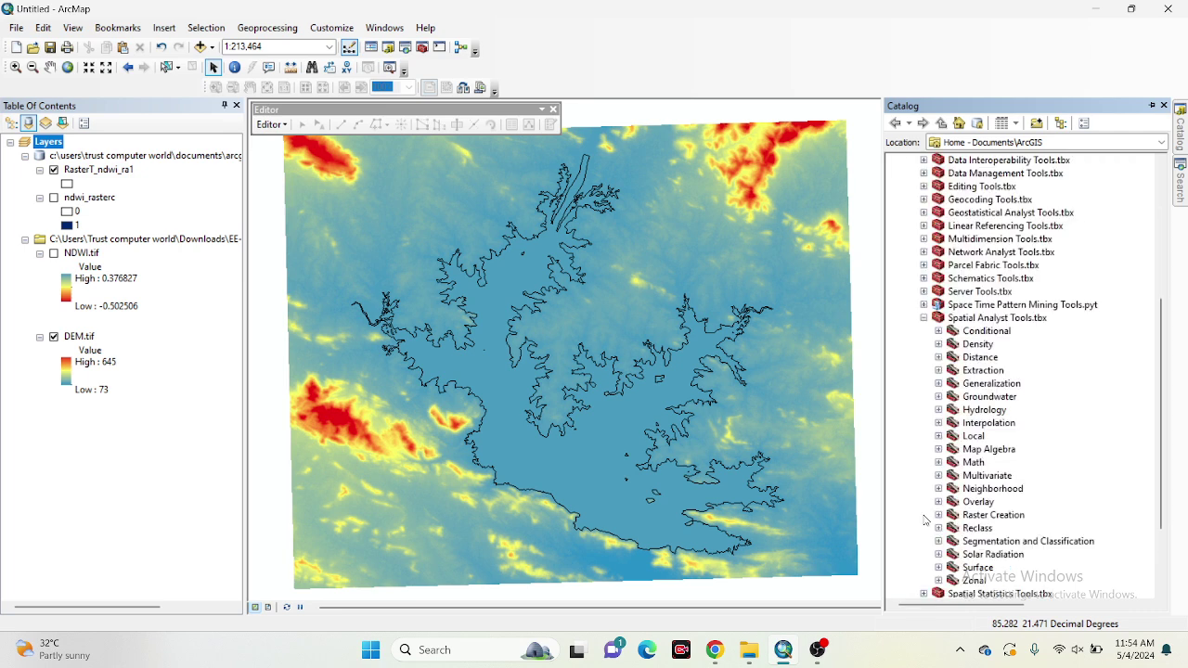
{"action": "left_click", "coordinate": [938, 370]}
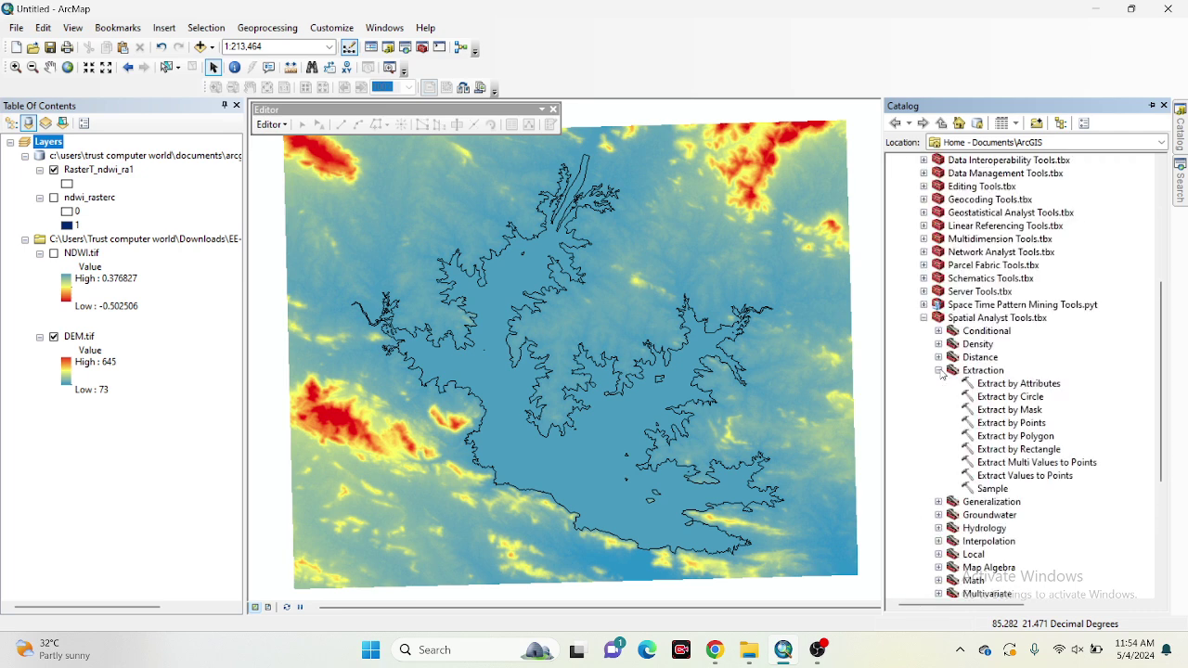
{"action": "double_click", "coordinate": [1009, 411]}
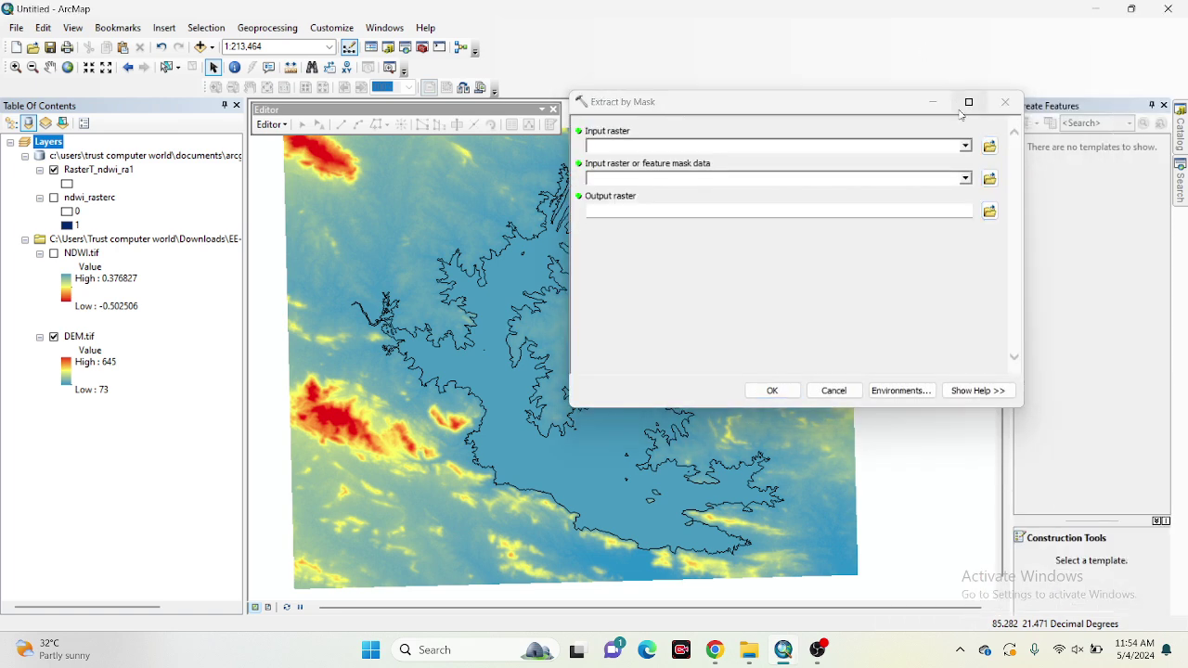
{"action": "left_click", "coordinate": [965, 146]}
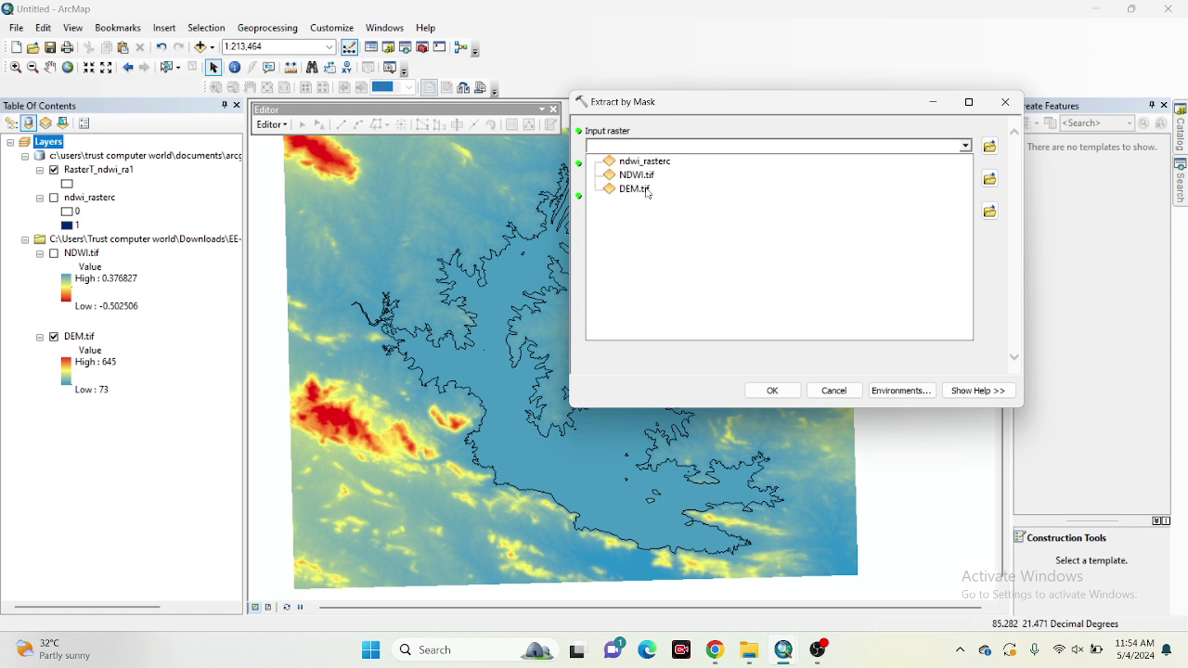
{"action": "left_click", "coordinate": [646, 191]}
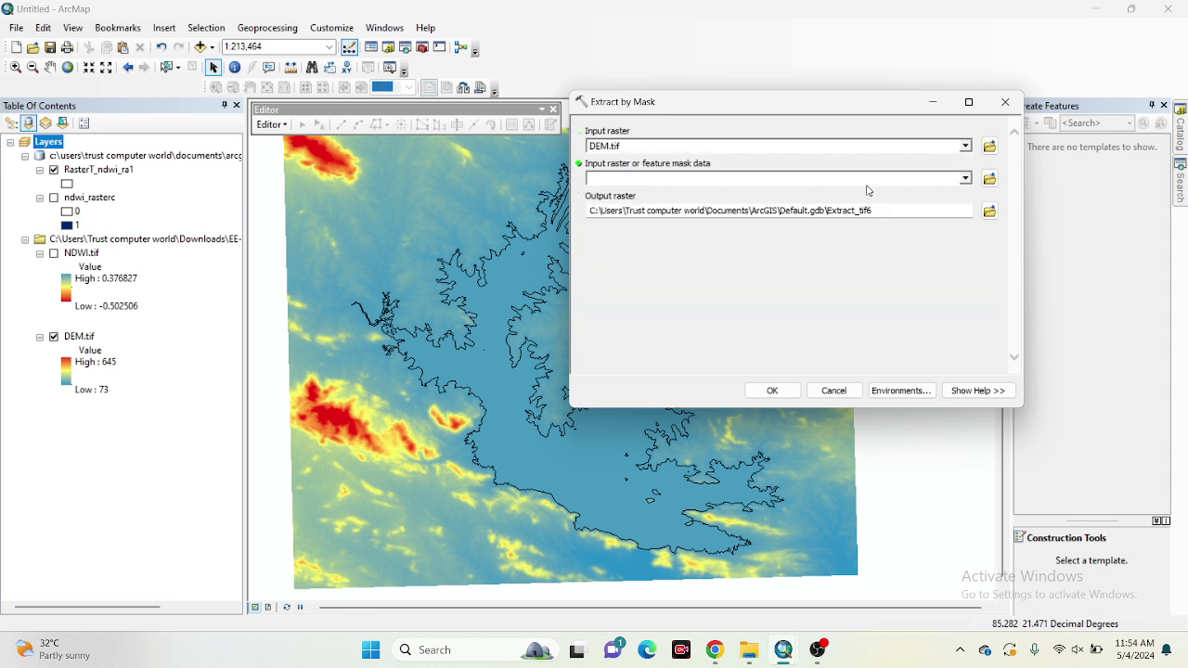
{"action": "left_click", "coordinate": [966, 181]}
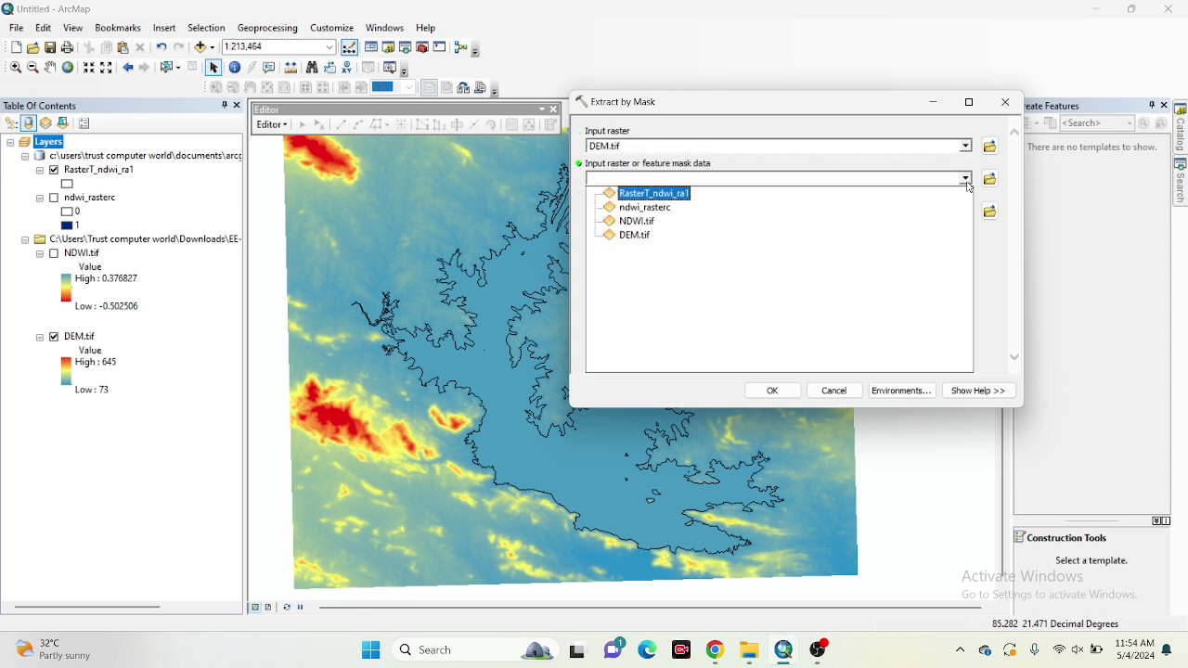
{"action": "left_click", "coordinate": [655, 195]}
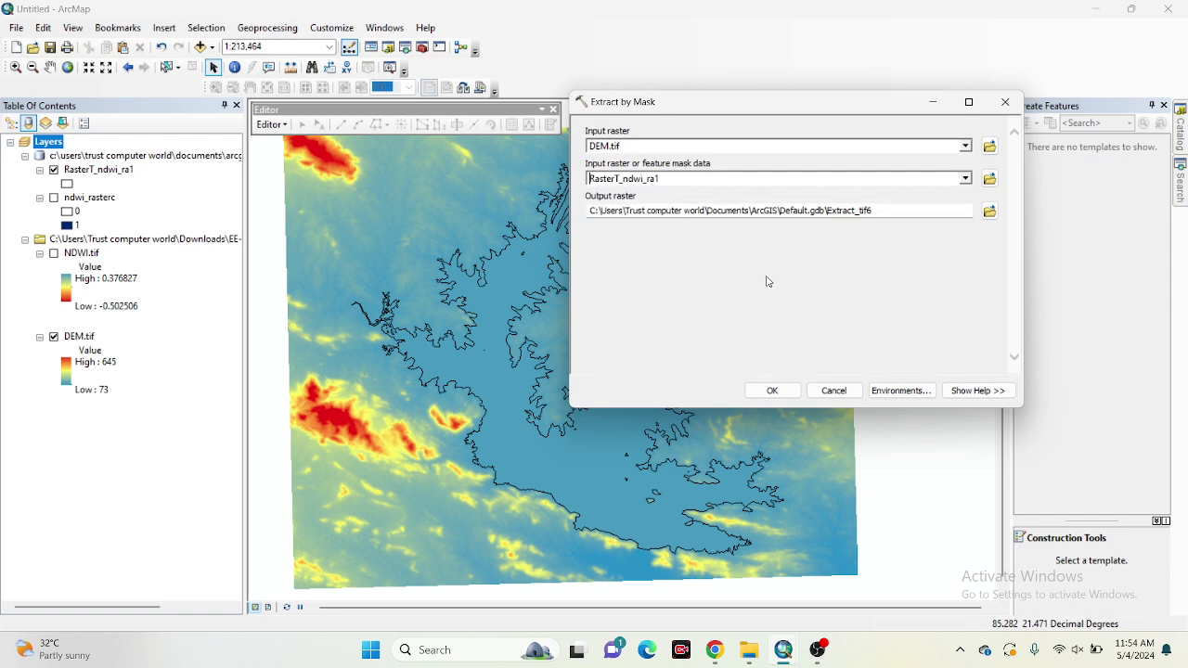
{"action": "left_click", "coordinate": [772, 391]}
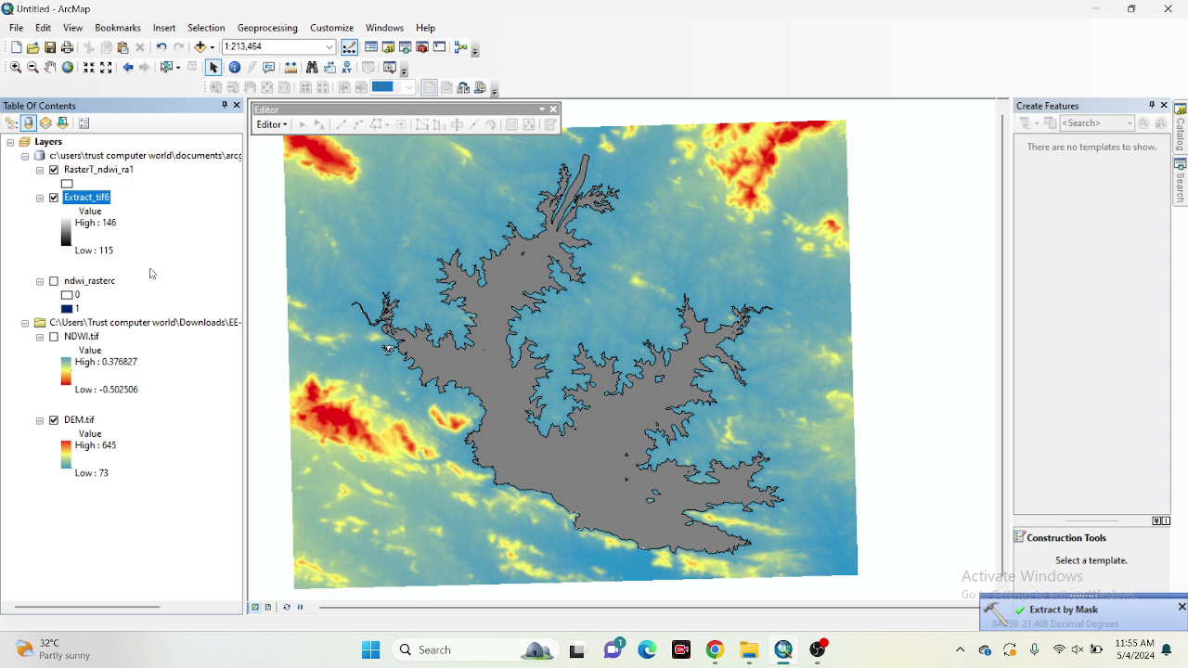
Hide the RasterT_ndwi_ra1 and DEM.tif layers so only the extracted water body DEM is displayed.
{"action": "left_click", "coordinate": [54, 171]}
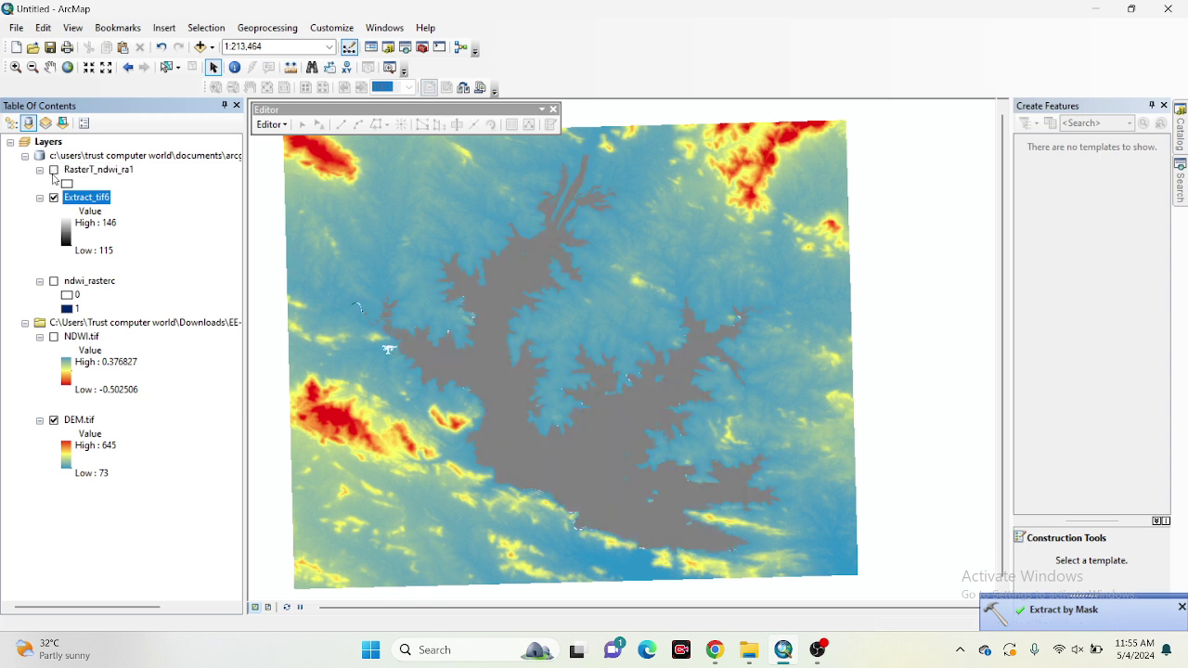
{"action": "left_click", "coordinate": [56, 423]}
{"action": "left_click", "coordinate": [54, 421]}
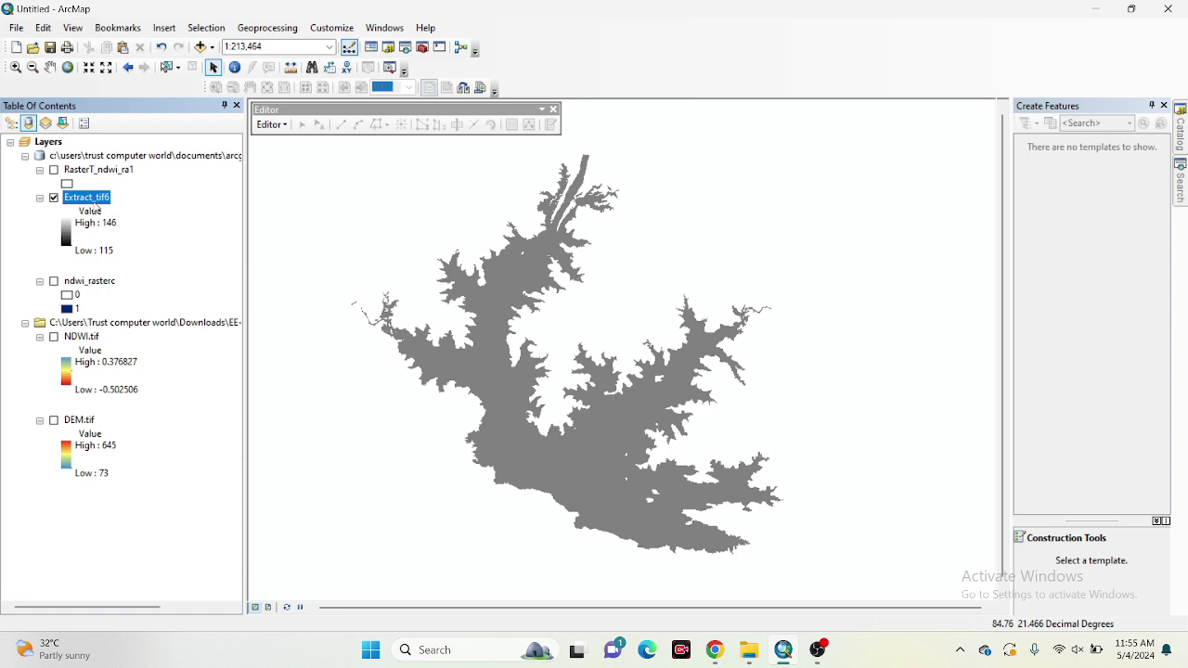
Examine the coordinate system and datum in Extract_tif6's source properties, and close the properties without changes.
{"action": "right_click", "coordinate": [95, 204]}
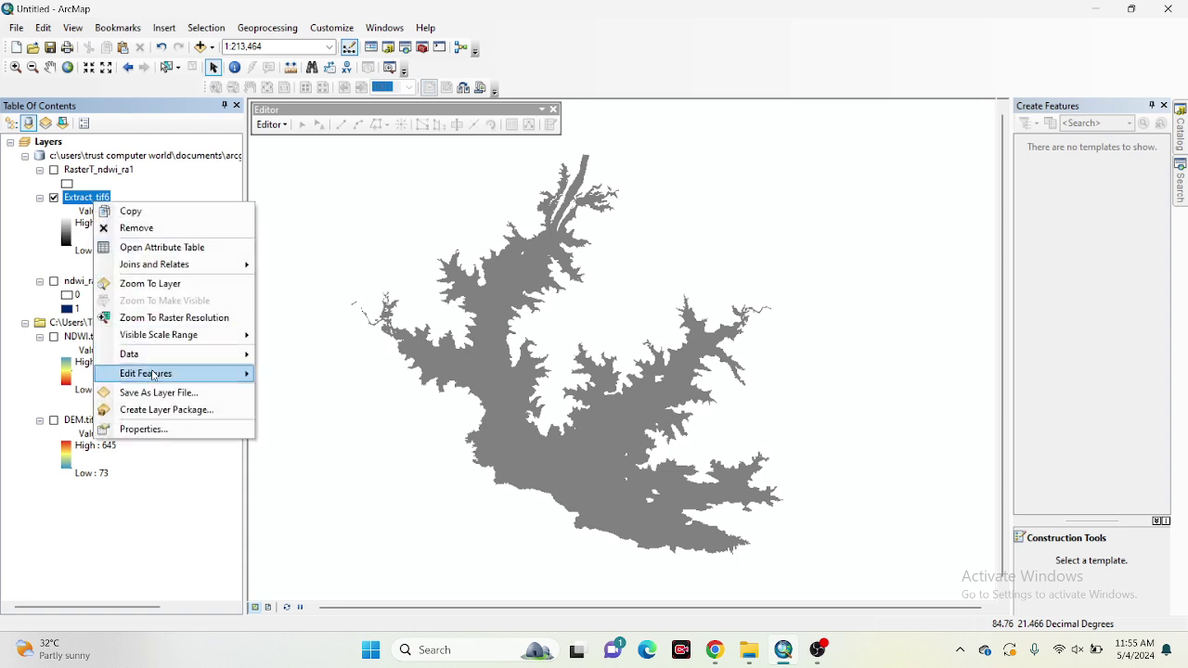
{"action": "left_click", "coordinate": [163, 427]}
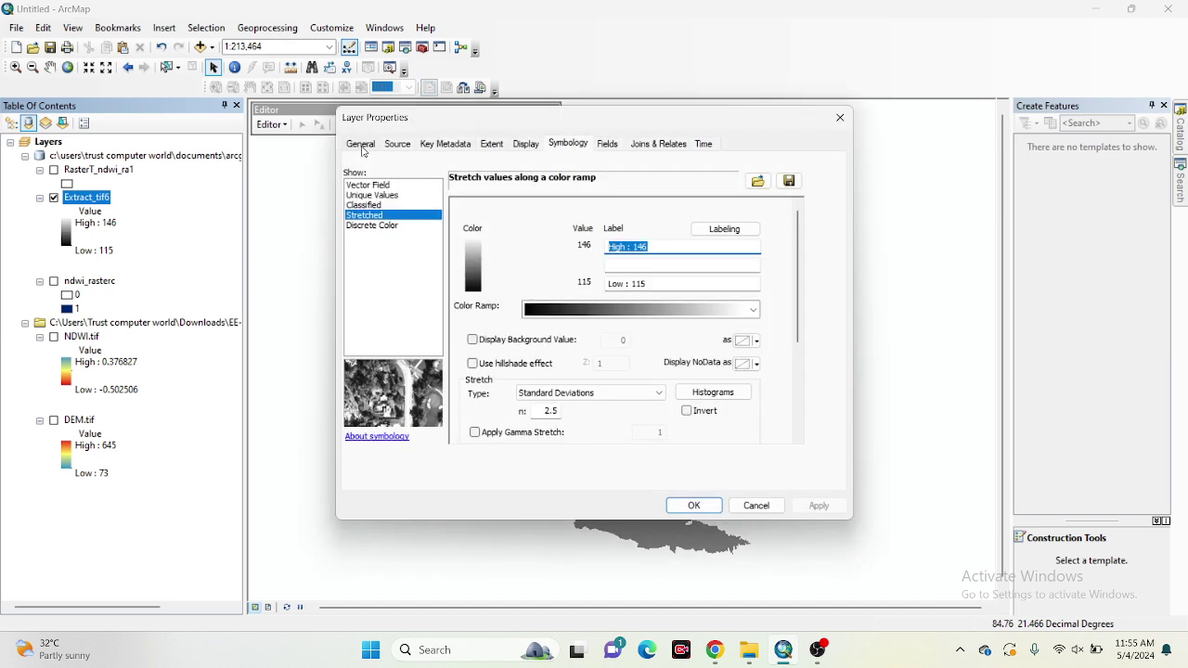
{"action": "left_click", "coordinate": [361, 145]}
{"action": "left_click", "coordinate": [391, 150]}
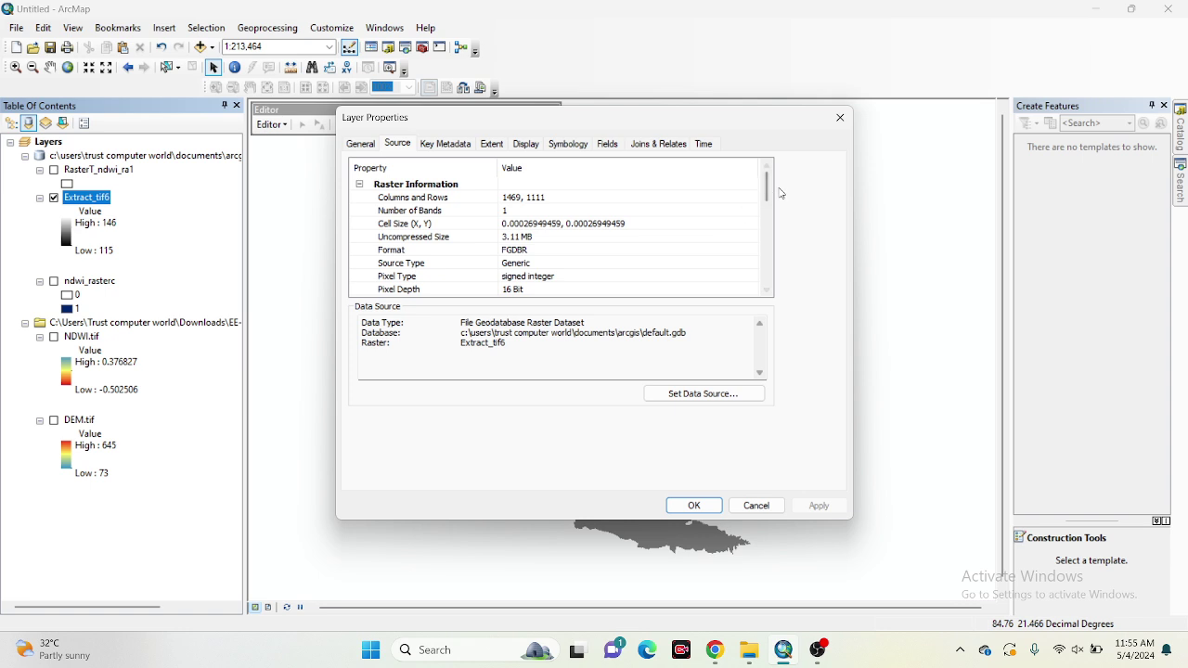
{"action": "left_click_drag", "start_coordinate": [767, 193], "coordinate": [767, 261]}
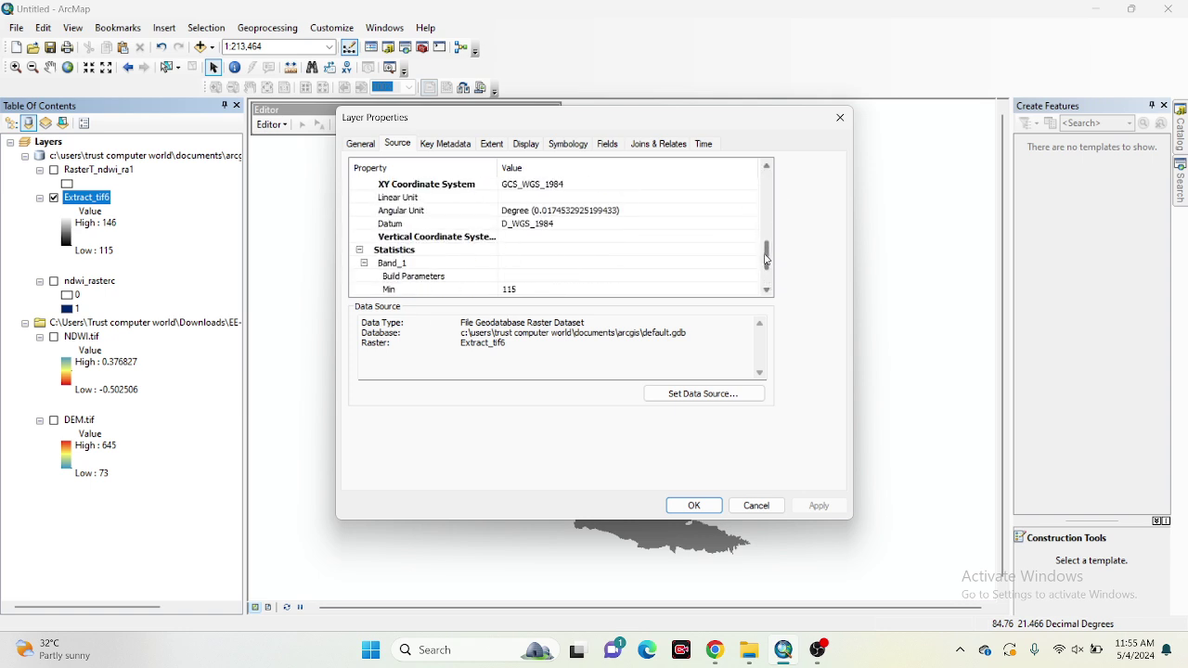
{"action": "left_click", "coordinate": [526, 227]}
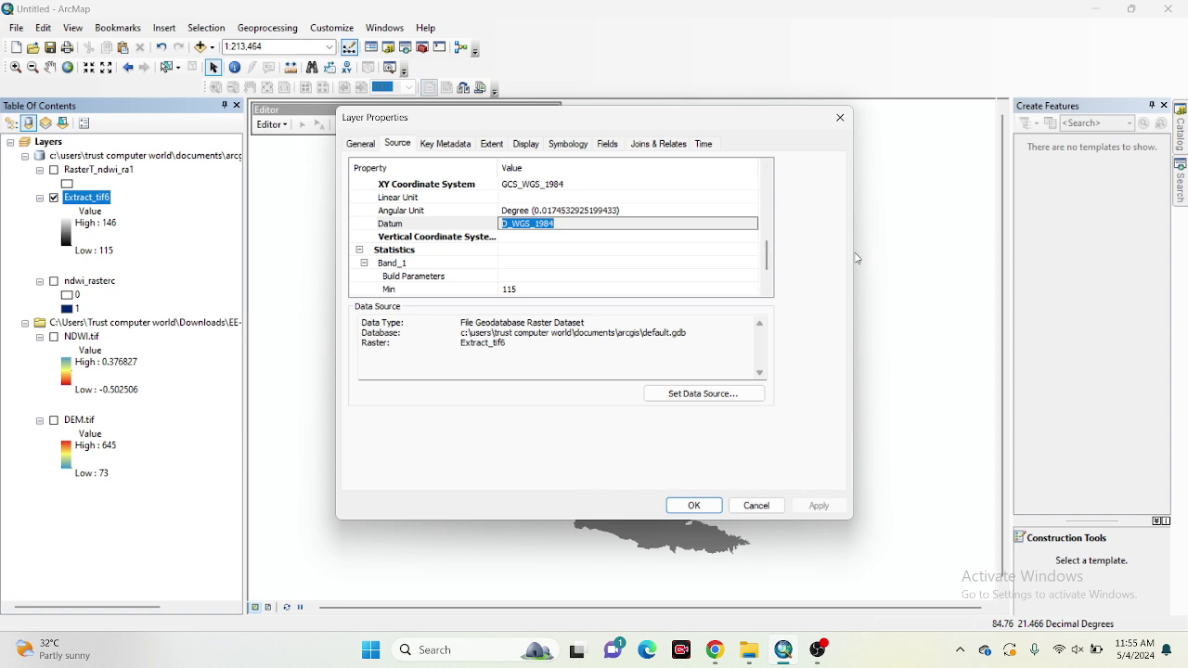
{"action": "left_click", "coordinate": [837, 118]}
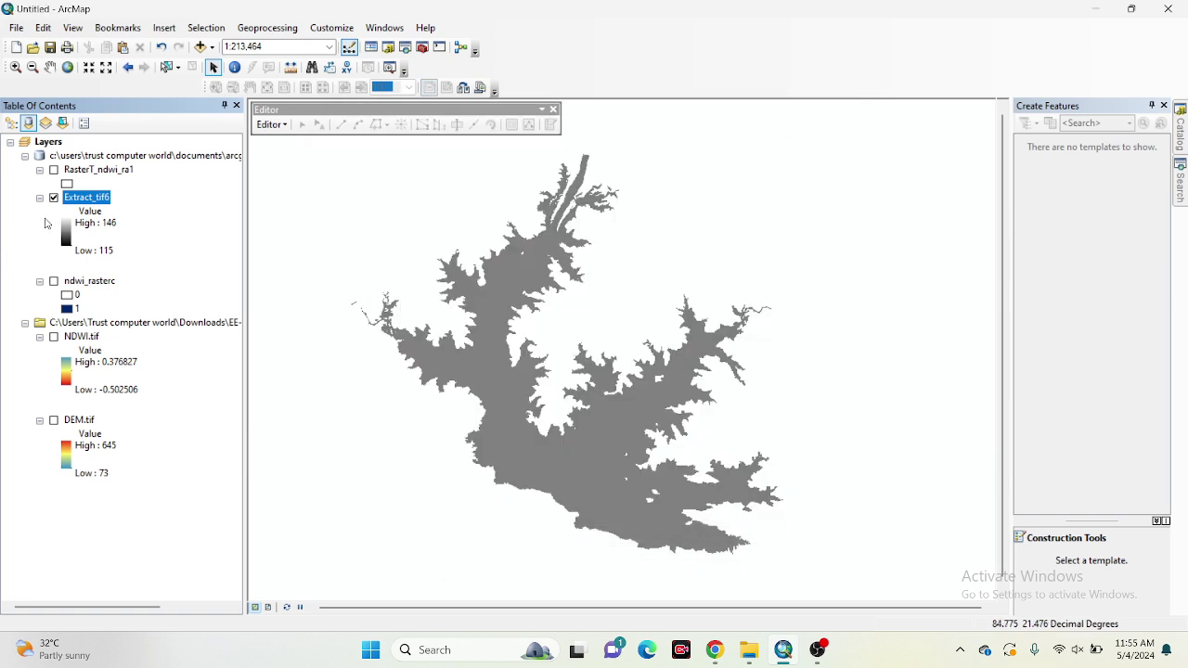
{"action": "right_click", "coordinate": [85, 200]}
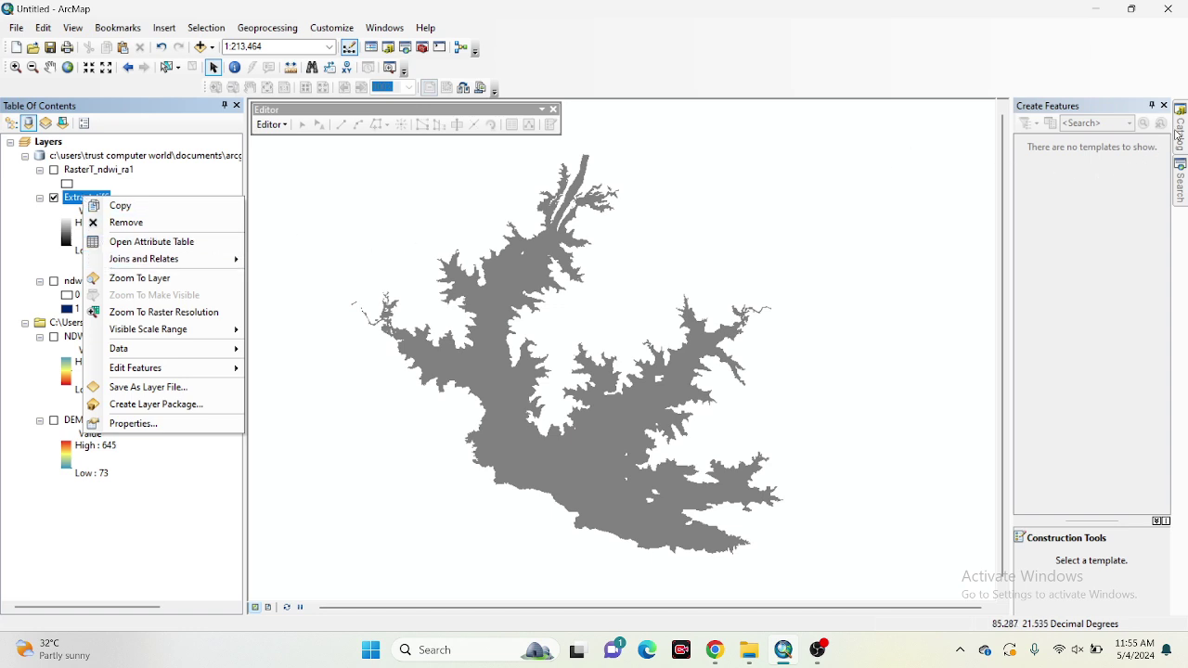
{"action": "key", "text": "Escape"}
Search the tools for "Raster projection" and open the Data Management Project Raster tool.
{"action": "left_click", "coordinate": [1180, 182]}
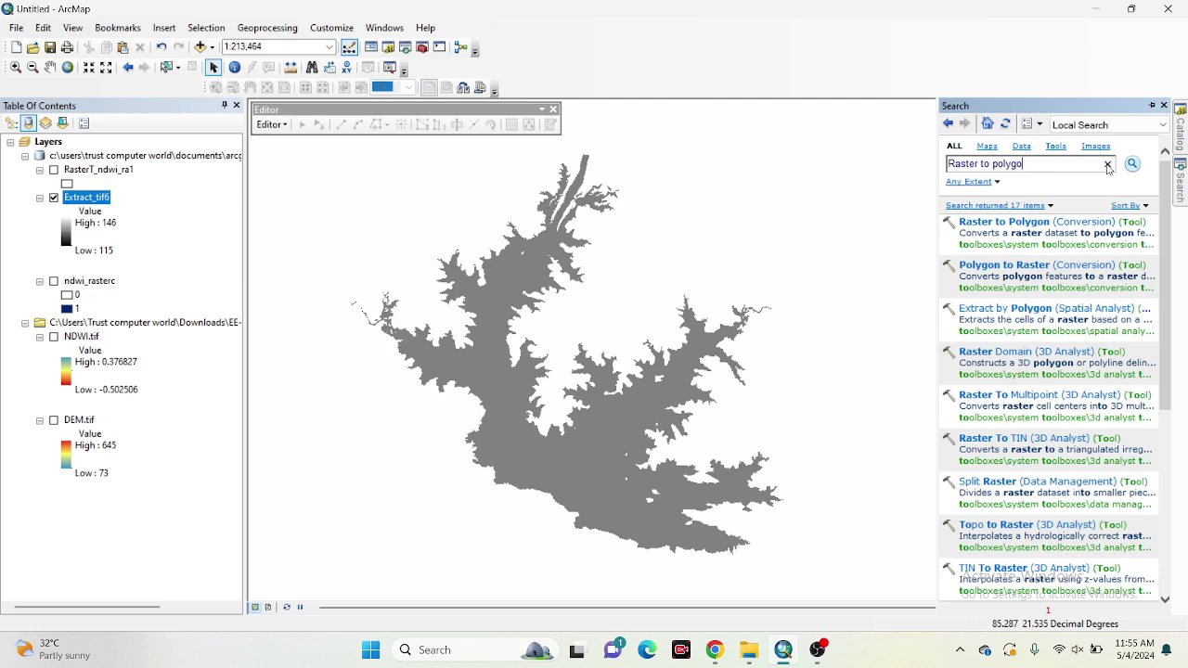
{"action": "key", "text": "BackSpace"}
{"action": "key", "text": "BackSpace"}
{"action": "key", "text": "BackSpace"}
{"action": "key", "text": "BackSpace"}
{"action": "key", "text": "BackSpace"}
{"action": "key", "text": "BackSpace"}
{"action": "key", "text": "BackSpace"}
{"action": "key", "text": "BackSpace"}
{"action": "key", "text": "BackSpace"}
{"action": "left_click", "coordinate": [1130, 165]}
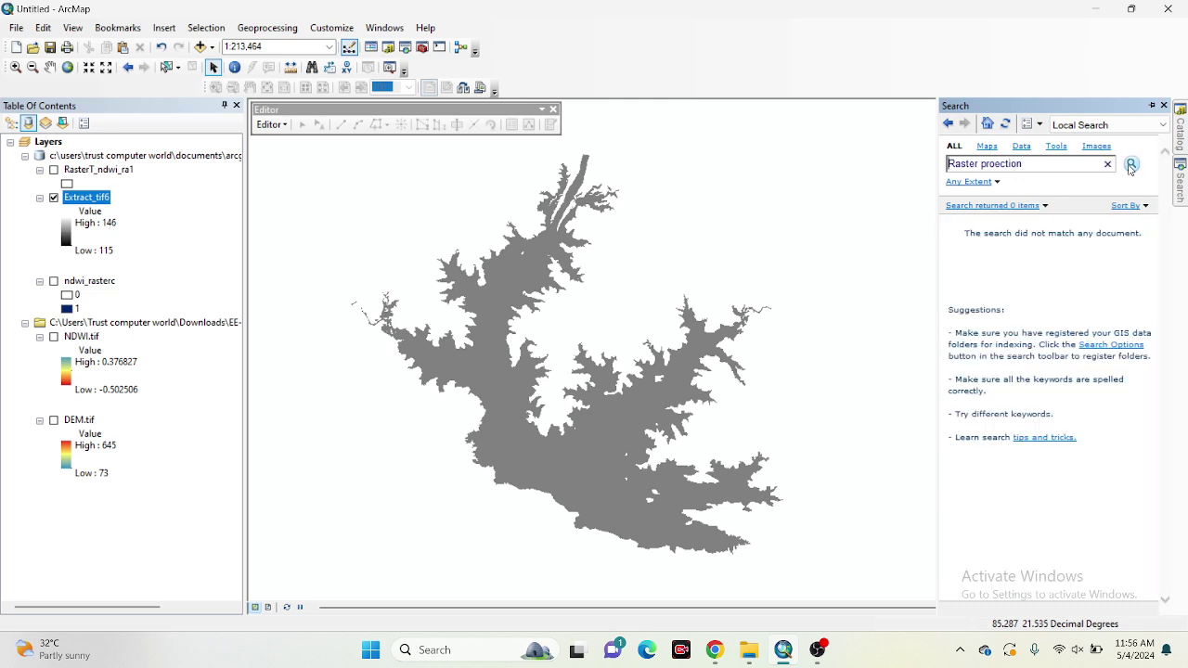
{"action": "left_click", "coordinate": [1044, 164]}
{"action": "key", "text": "BackSpace"}
{"action": "key", "text": "BackSpace"}
{"action": "key", "text": "BackSpace"}
{"action": "type", "text": "jection"}
{"action": "left_click", "coordinate": [1132, 173]}
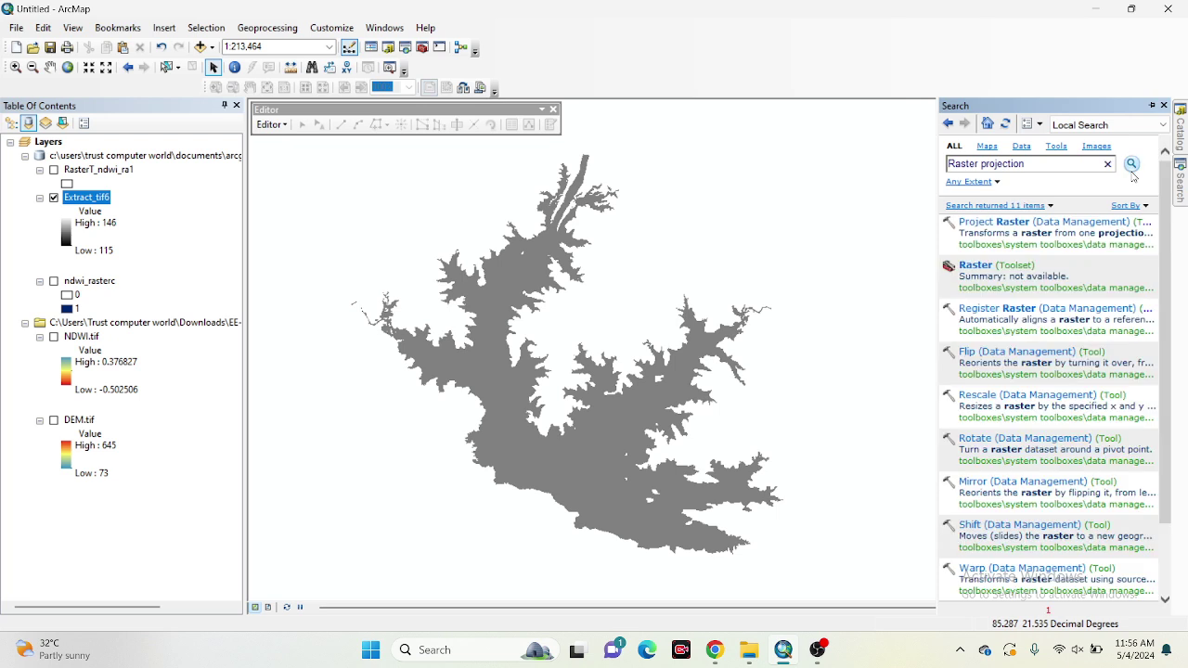
{"action": "left_click", "coordinate": [1050, 222]}
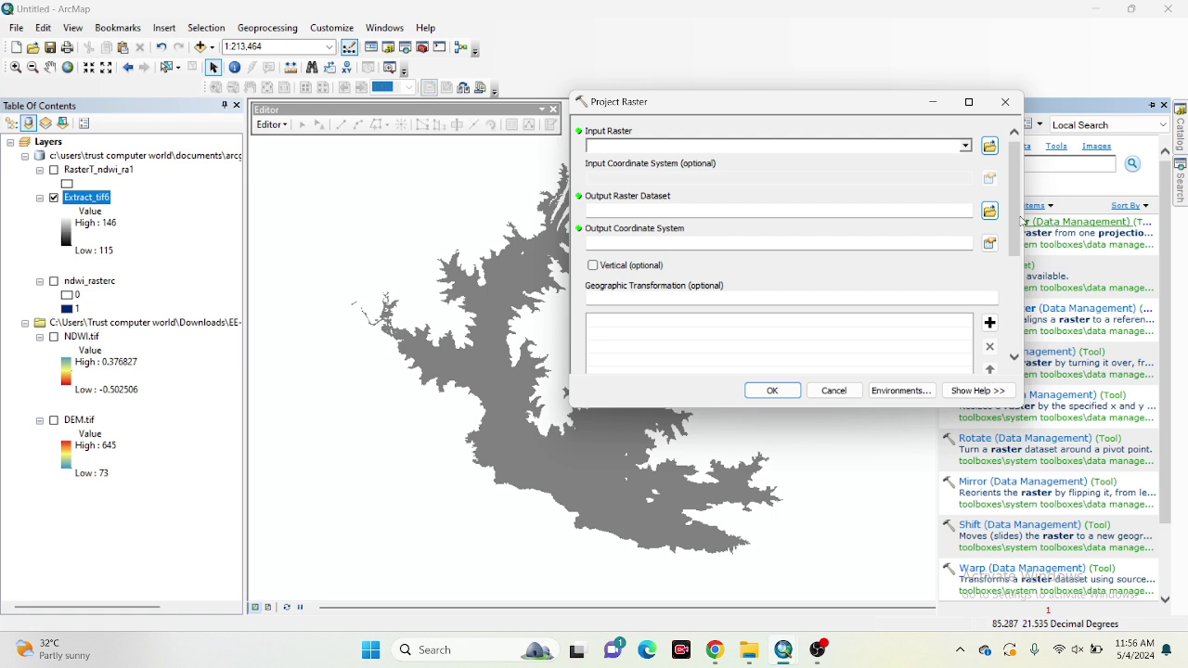
Project Extract_tif6 to WGS 1984 UTM Zone 45N with the default output dataset, and hide the original Extract_tif6 layer.
{"action": "left_click", "coordinate": [965, 146]}
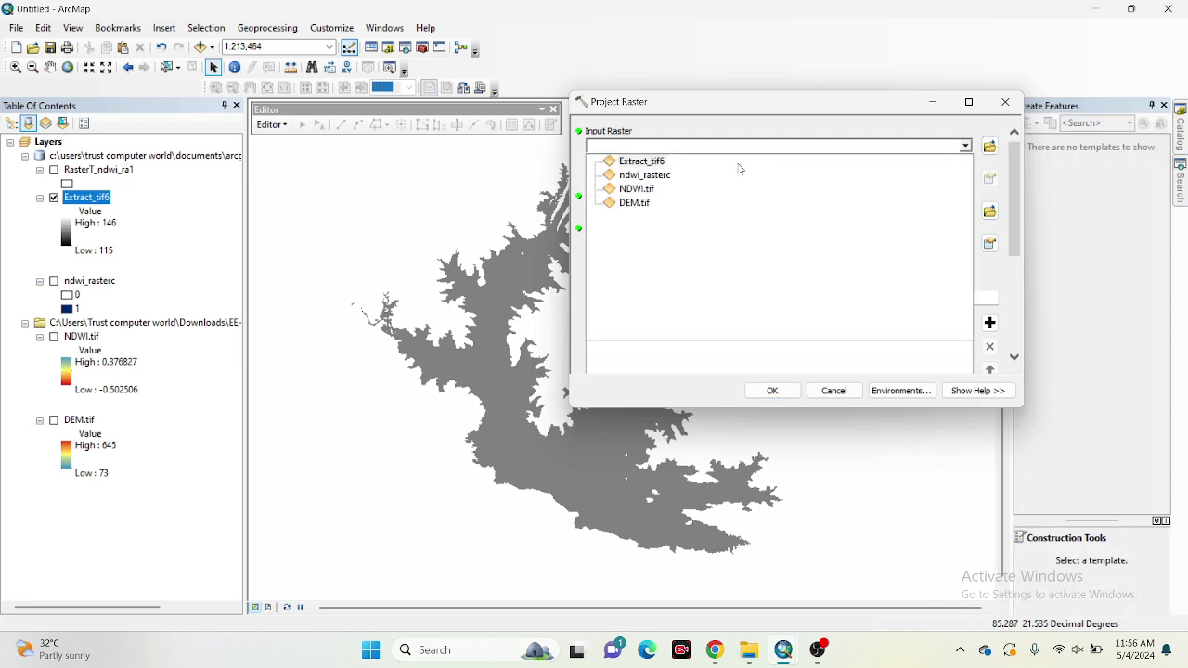
{"action": "left_click", "coordinate": [650, 163]}
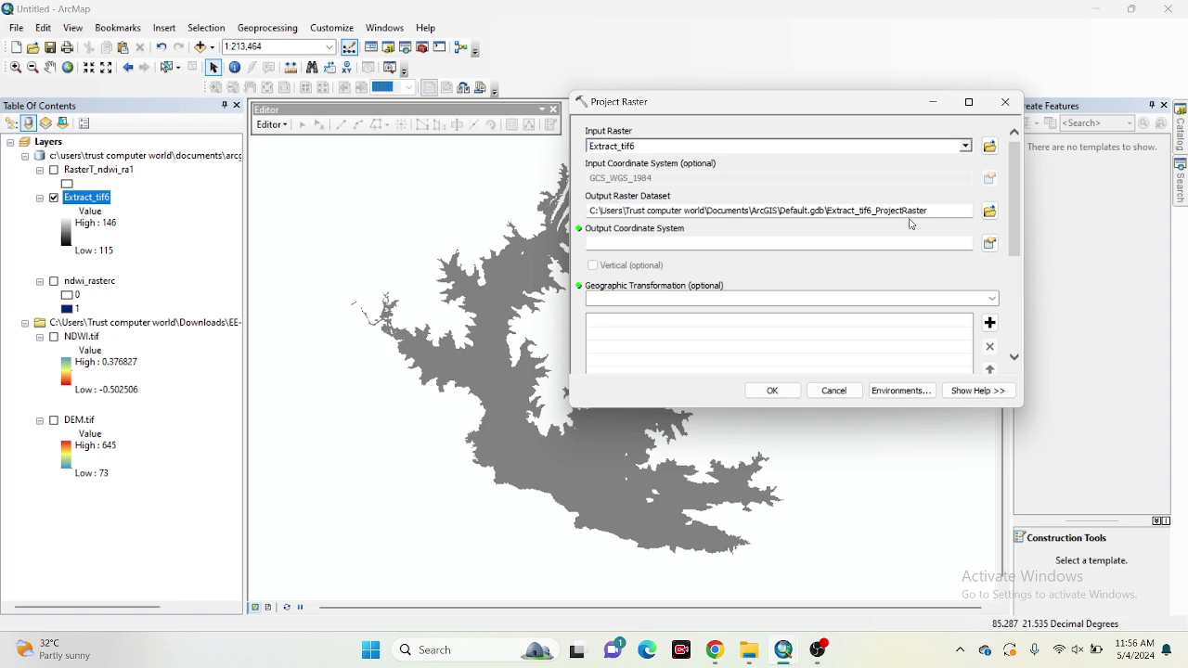
{"action": "left_click", "coordinate": [990, 244]}
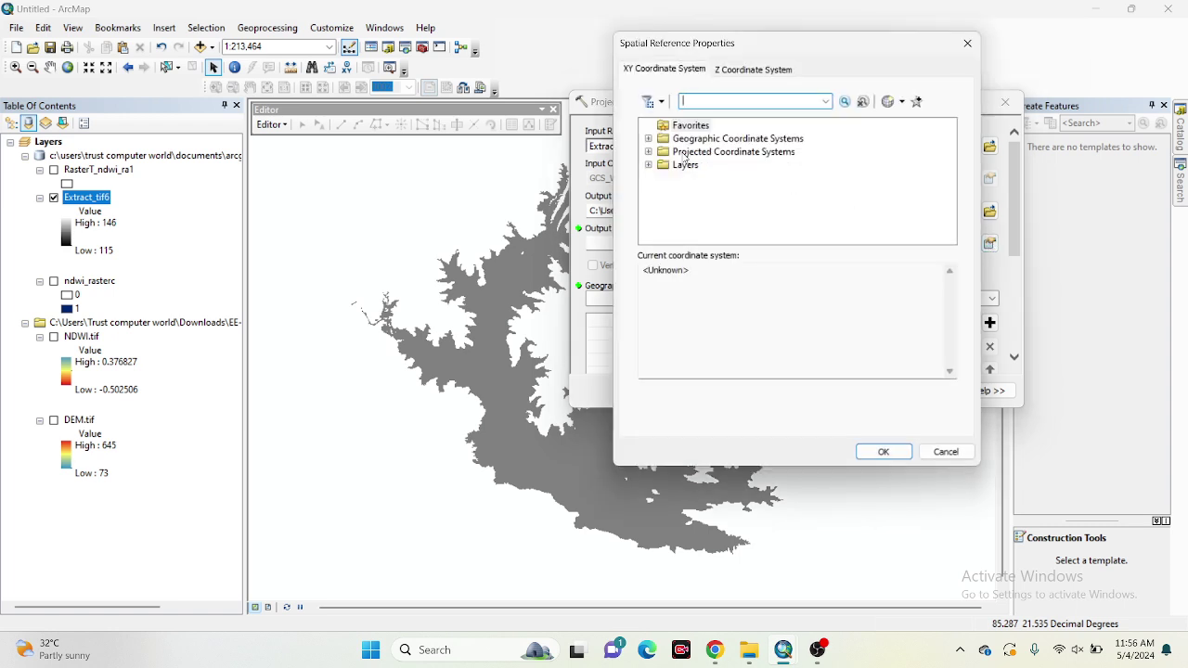
{"action": "left_click", "coordinate": [649, 152]}
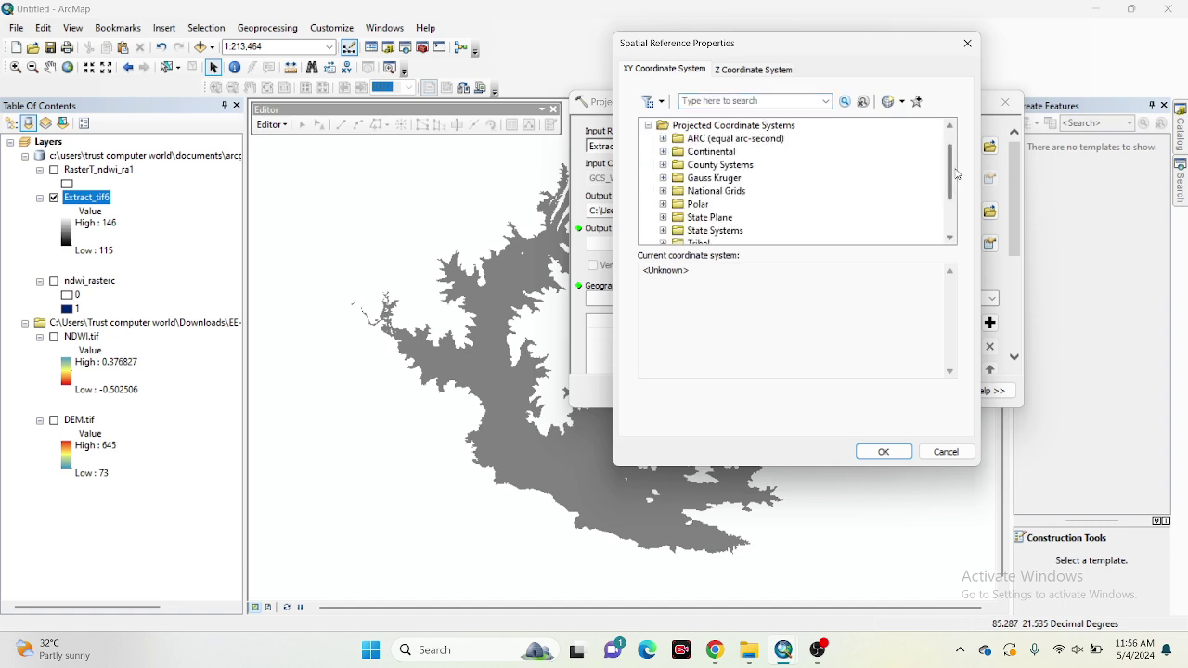
{"action": "left_click_drag", "start_coordinate": [952, 176], "coordinate": [956, 206]}
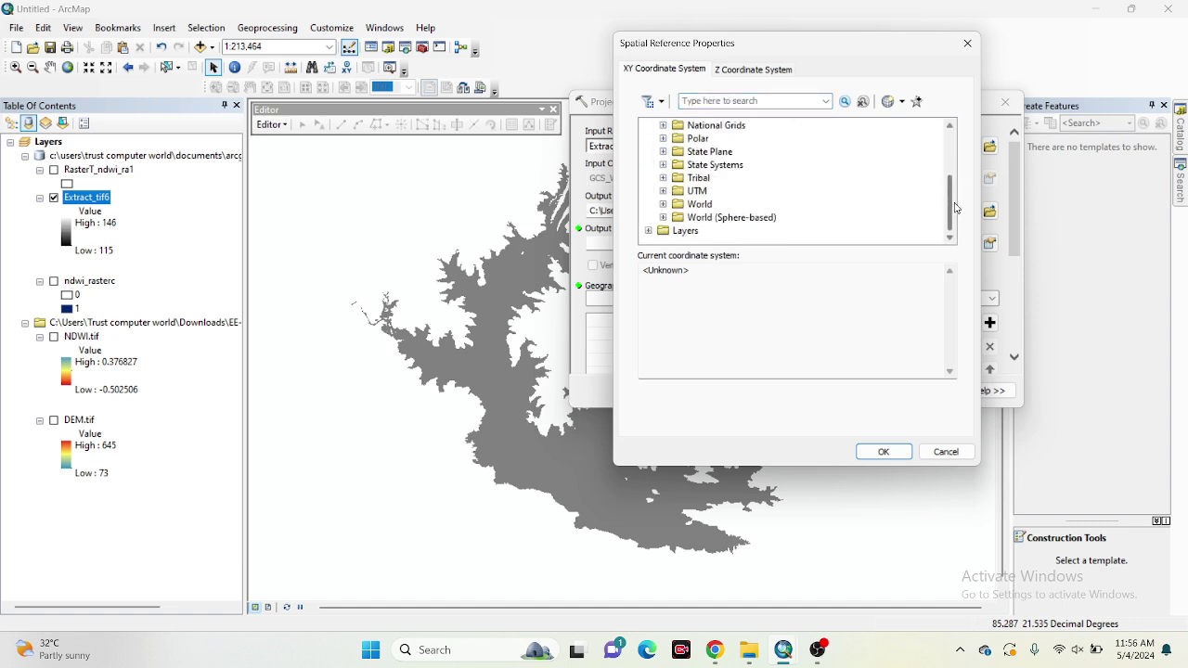
{"action": "left_click", "coordinate": [664, 193]}
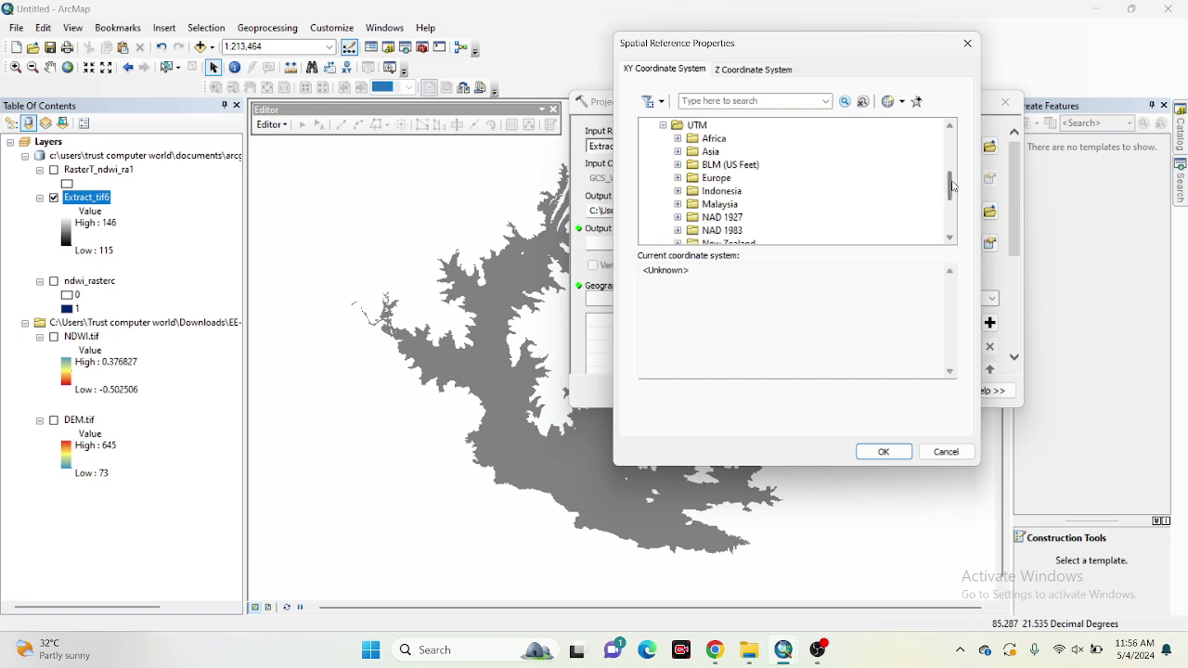
{"action": "left_click_drag", "start_coordinate": [954, 188], "coordinate": [955, 217]}
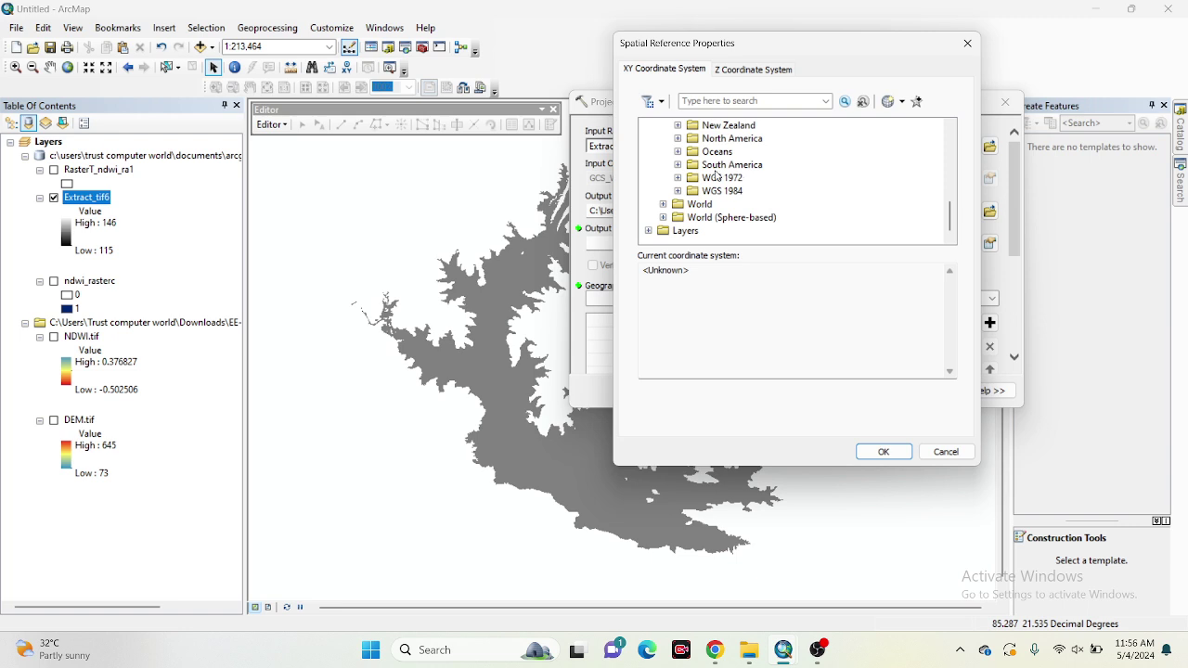
{"action": "left_click", "coordinate": [678, 191]}
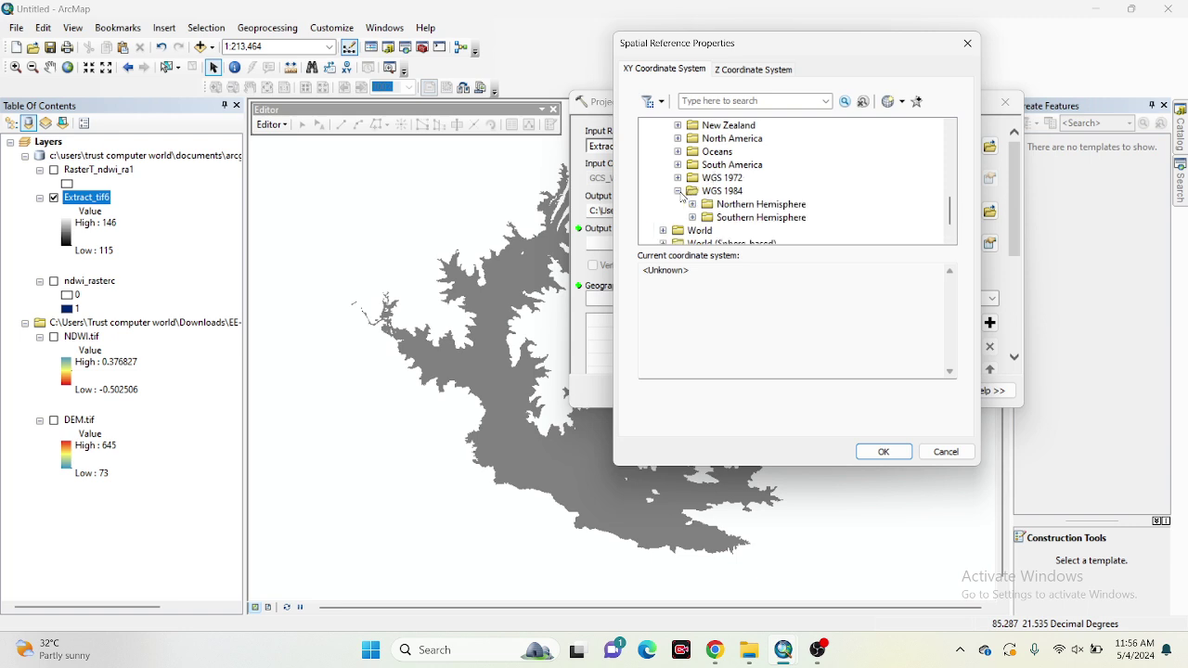
{"action": "left_click", "coordinate": [693, 205]}
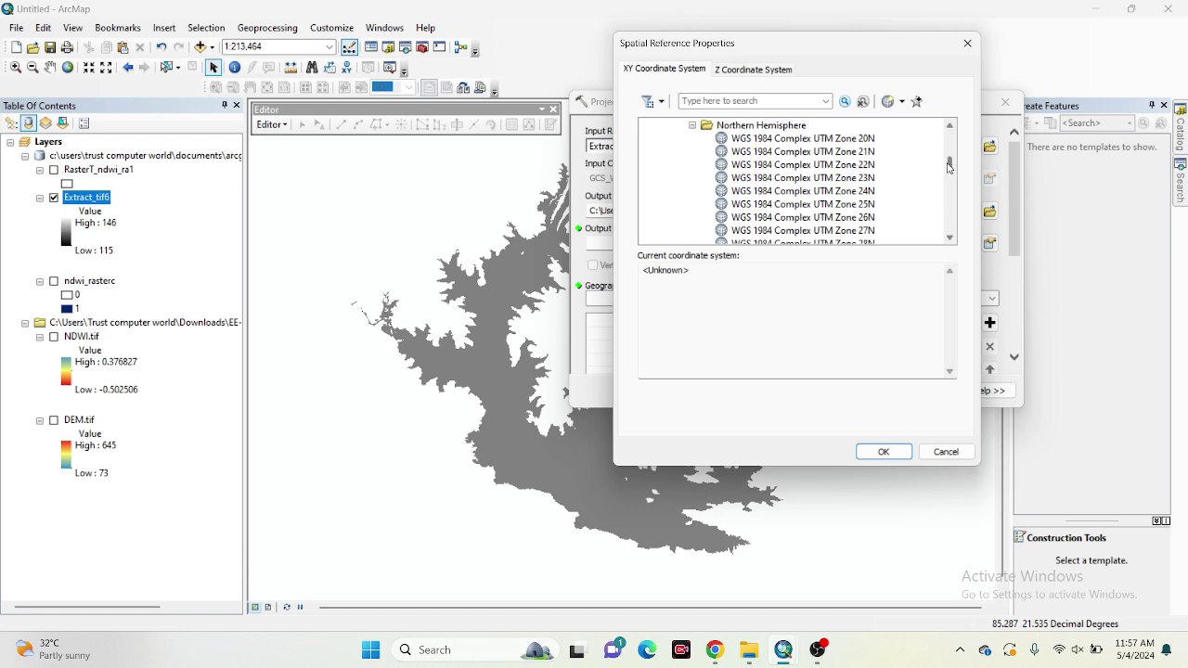
{"action": "left_click_drag", "start_coordinate": [950, 167], "coordinate": [953, 211]}
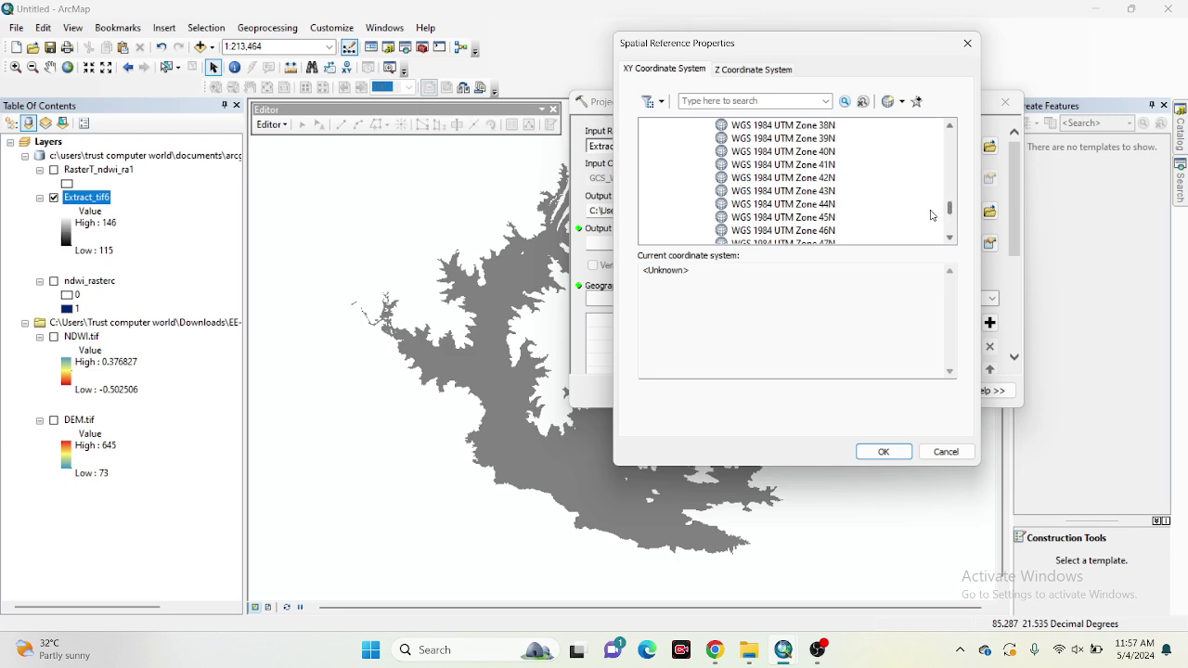
{"action": "left_click", "coordinate": [832, 219]}
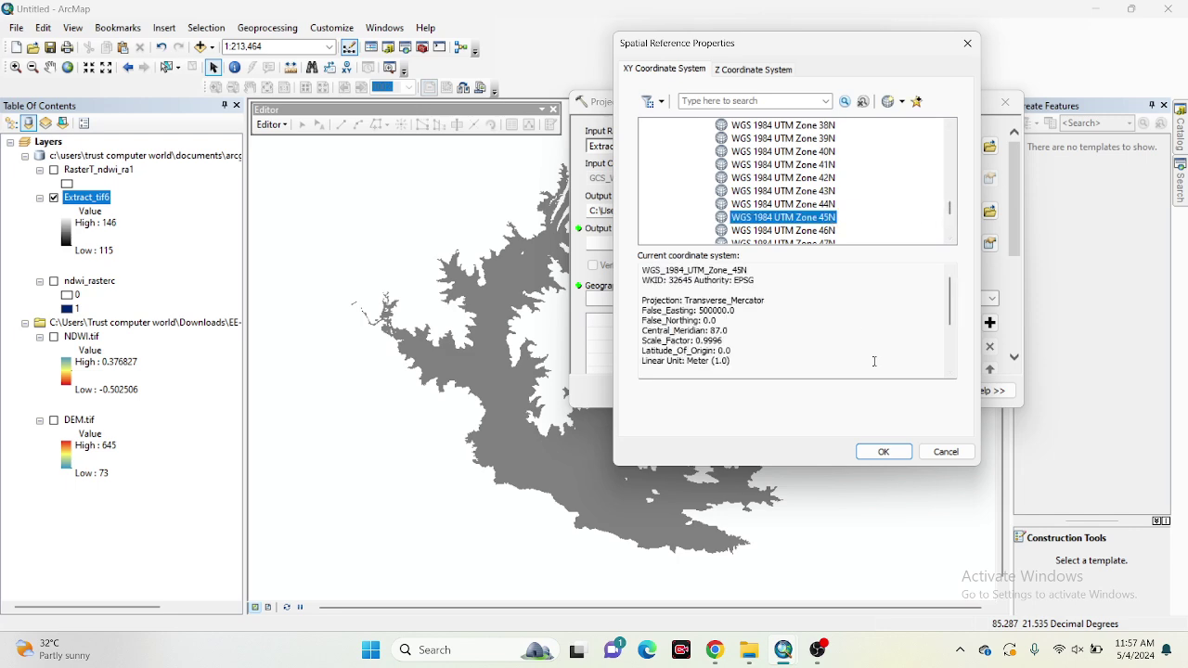
{"action": "left_click", "coordinate": [882, 455]}
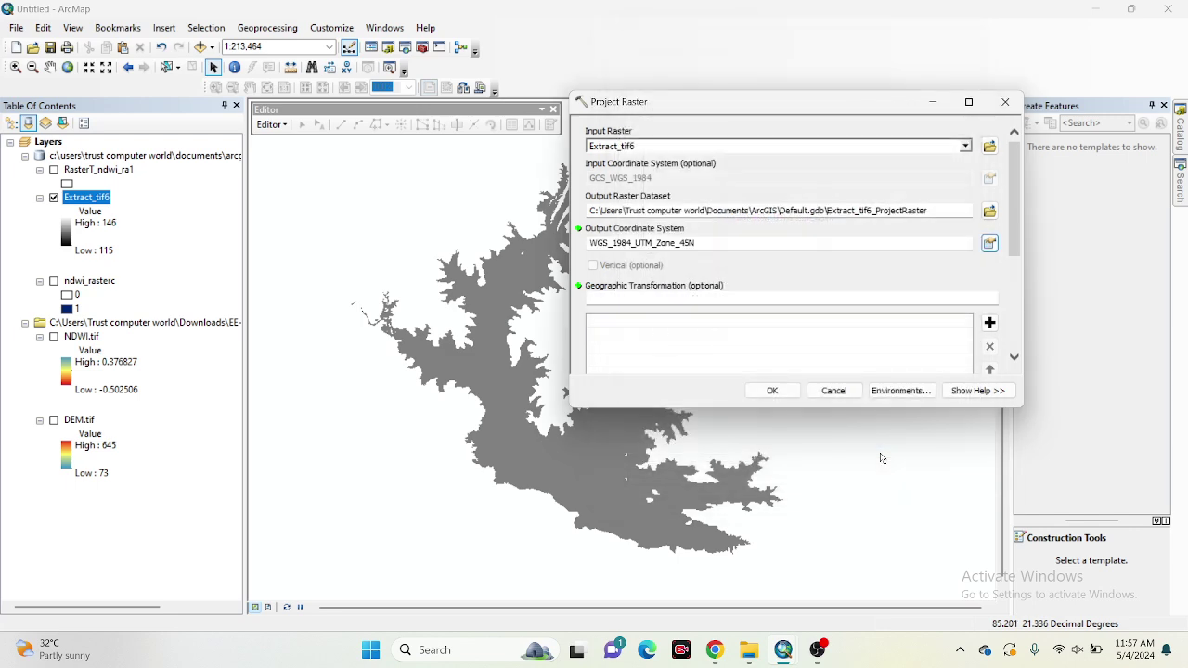
{"action": "left_click", "coordinate": [777, 393]}
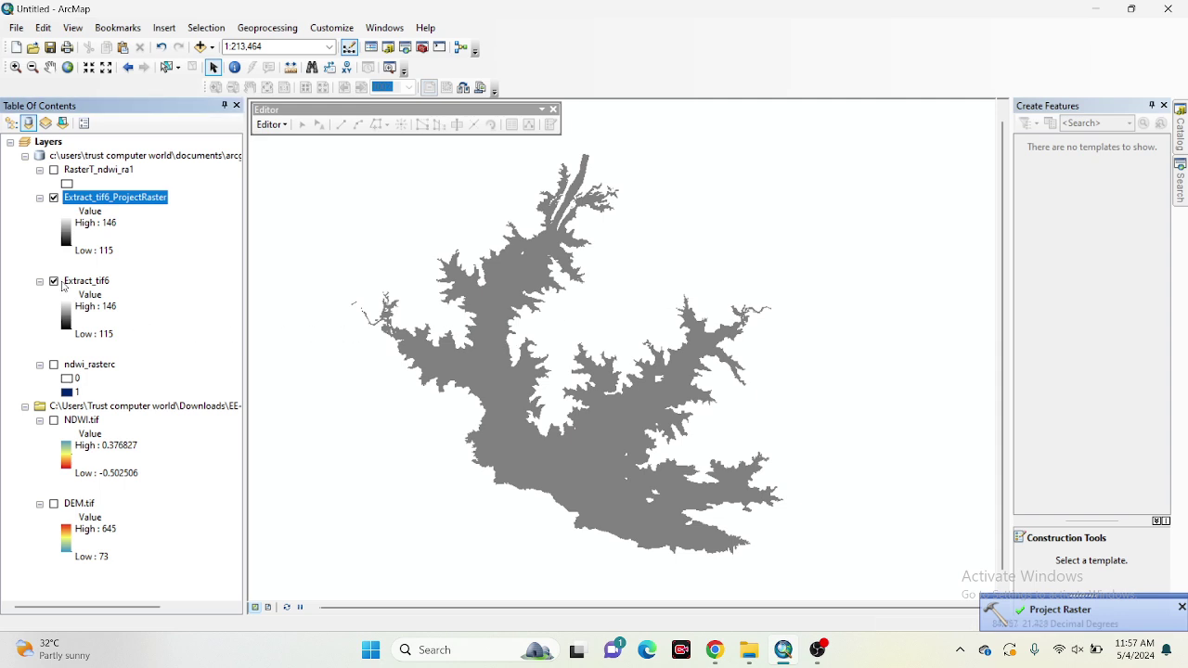
{"action": "left_click", "coordinate": [54, 281]}
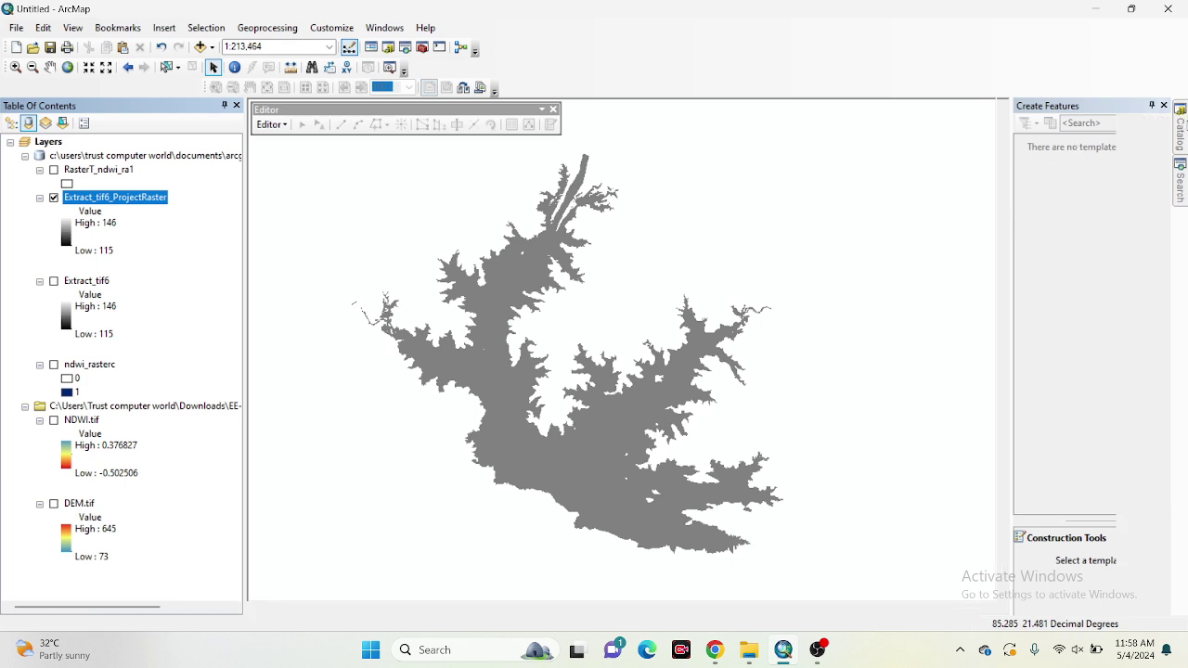
Browse the Raster Surface toolset of the 3D Analyst toolbox in the Catalog for a volume tool.
{"action": "left_click", "coordinate": [1179, 129]}
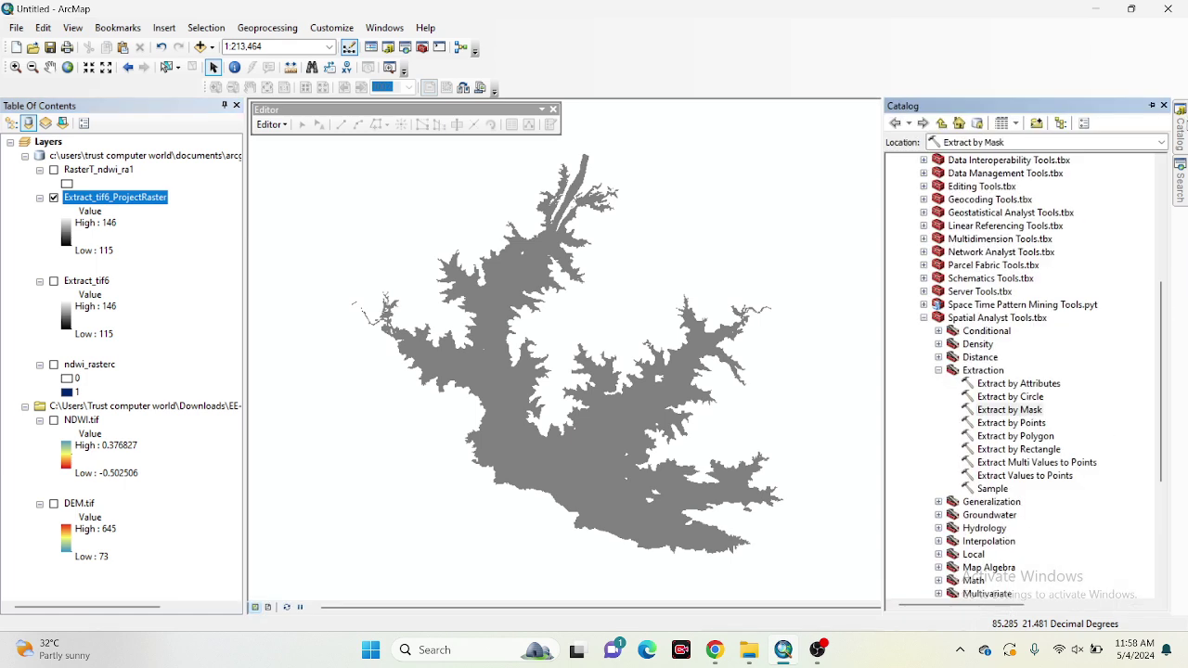
{"action": "left_click", "coordinate": [923, 318]}
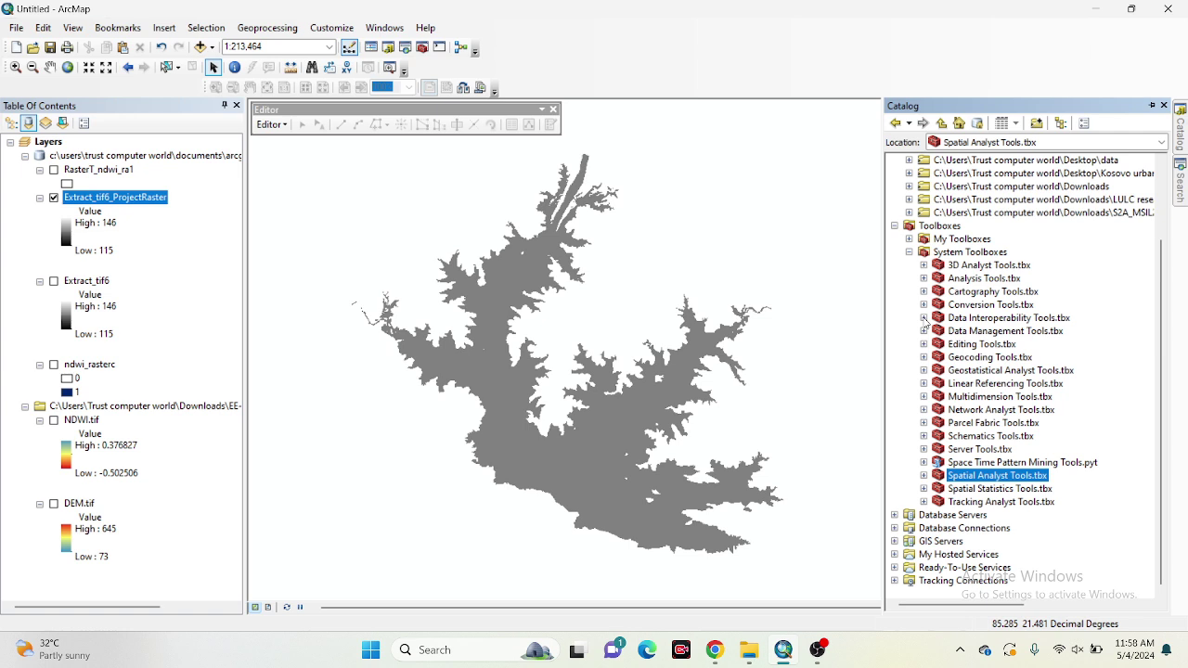
{"action": "left_click", "coordinate": [923, 267]}
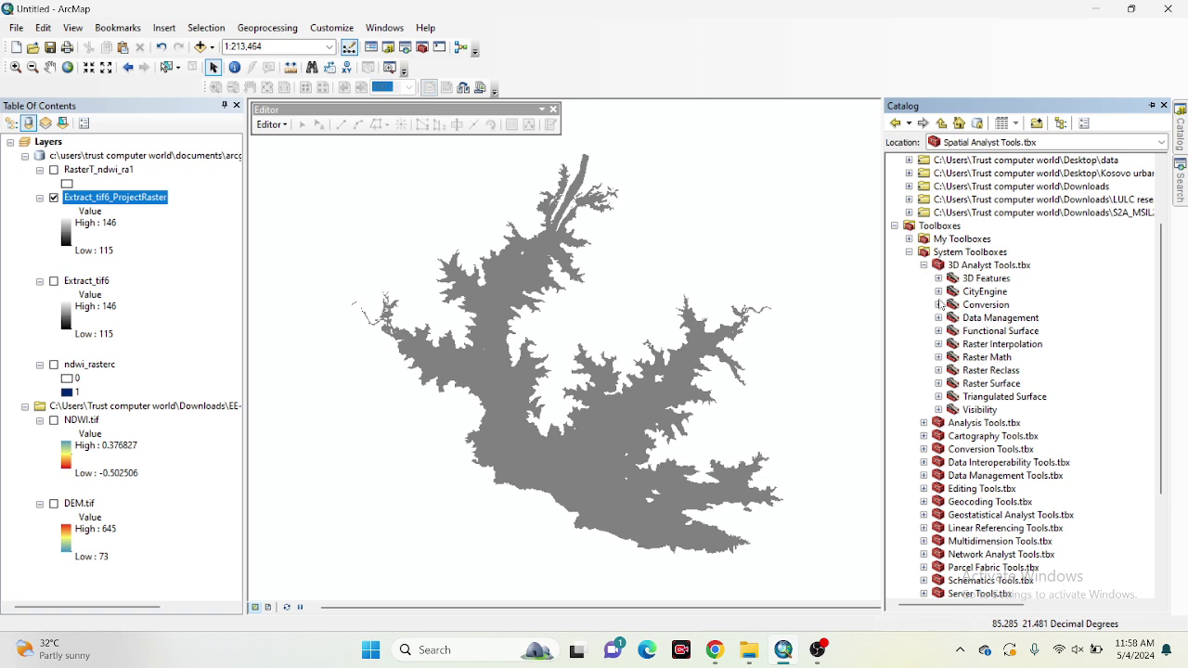
{"action": "left_click", "coordinate": [938, 384]}
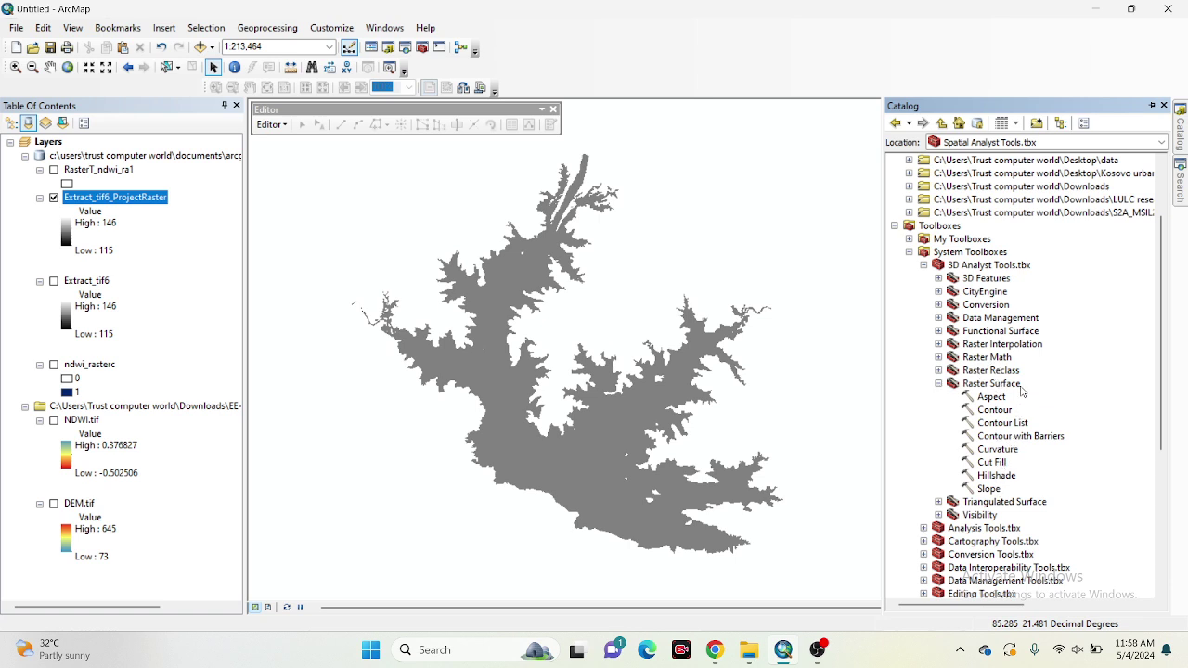
Search the tools for "surface volume" and open the 3D Analyst Surface Volume tool.
{"action": "left_click", "coordinate": [1182, 172]}
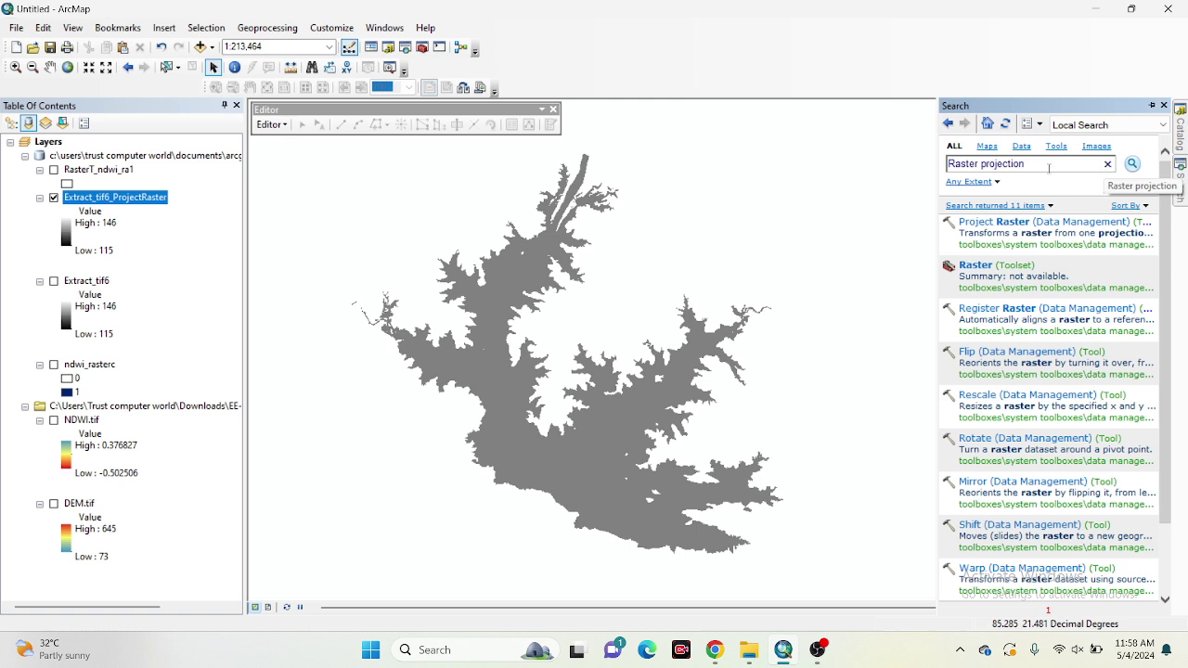
{"action": "key", "text": "BackSpace"}
{"action": "key", "text": "BackSpace"}
{"action": "key", "text": "BackSpace"}
{"action": "key", "text": "BackSpace"}
{"action": "key", "text": "BackSpace"}
{"action": "key", "text": "BackSpace"}
{"action": "key", "text": "BackSpace"}
{"action": "key", "text": "BackSpace"}
{"action": "key", "text": "BackSpace"}
{"action": "key", "text": "BackSpace"}
{"action": "key", "text": "BackSpace"}
{"action": "key", "text": "BackSpace"}
{"action": "key", "text": "BackSpace"}
{"action": "key", "text": "BackSpace"}
{"action": "key", "text": "BackSpace"}
{"action": "key", "text": "BackSpace"}
{"action": "key", "text": "BackSpace"}
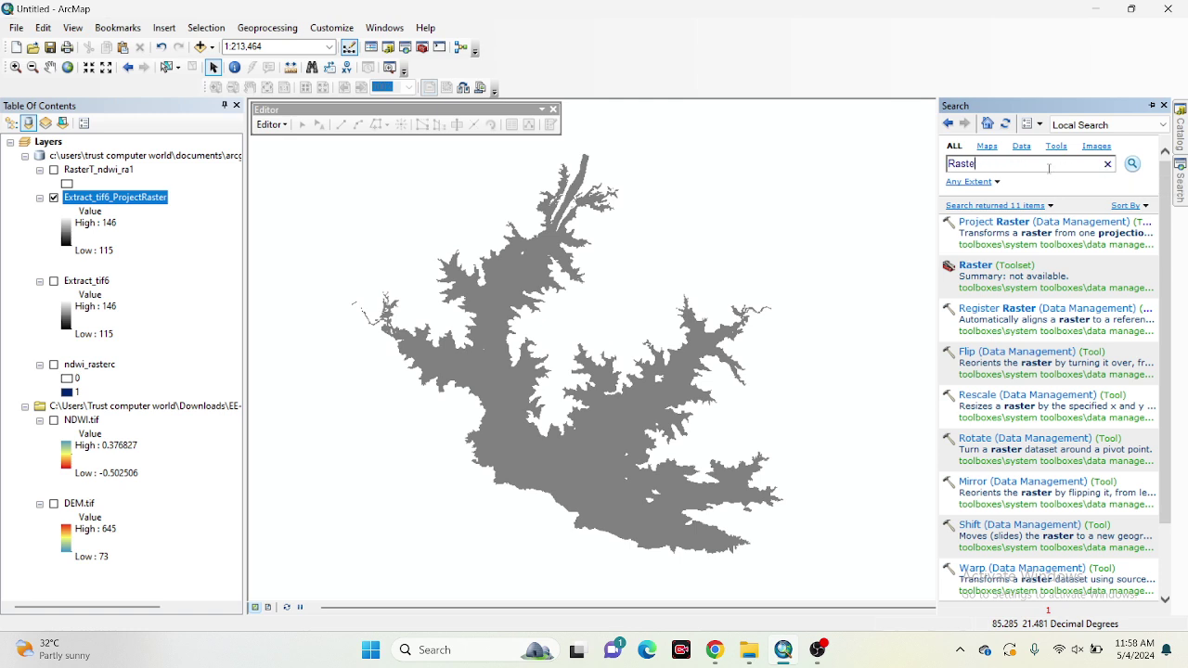
{"action": "type", "text": "surface volume"}
{"action": "left_click", "coordinate": [1131, 166]}
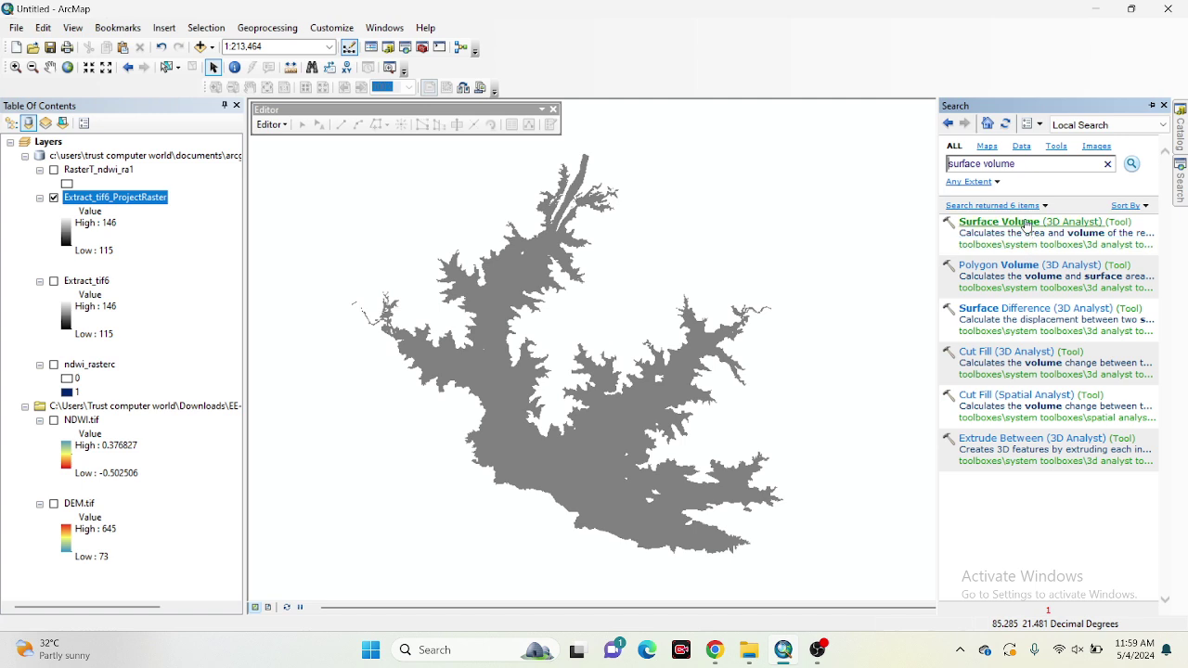
{"action": "left_click", "coordinate": [1025, 223]}
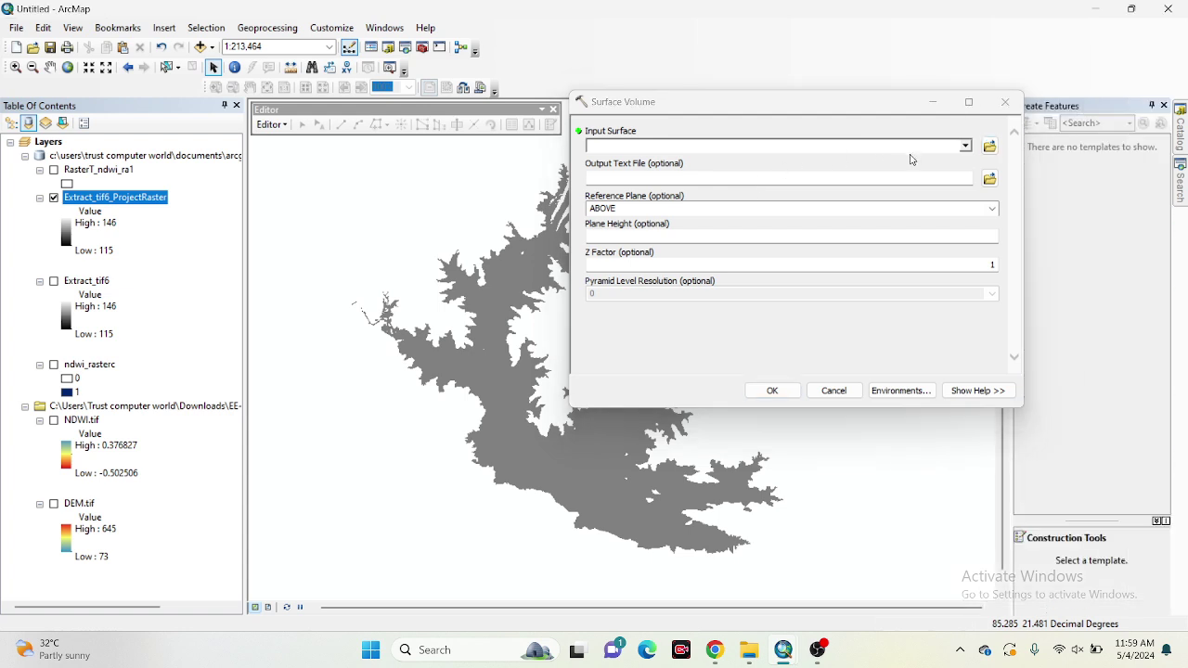
Run Surface Volume on Extract_tif6_ProjectRaster with the reference plane BELOW, saving the output text file as "result" on the Desktop.
{"action": "left_click", "coordinate": [966, 147]}
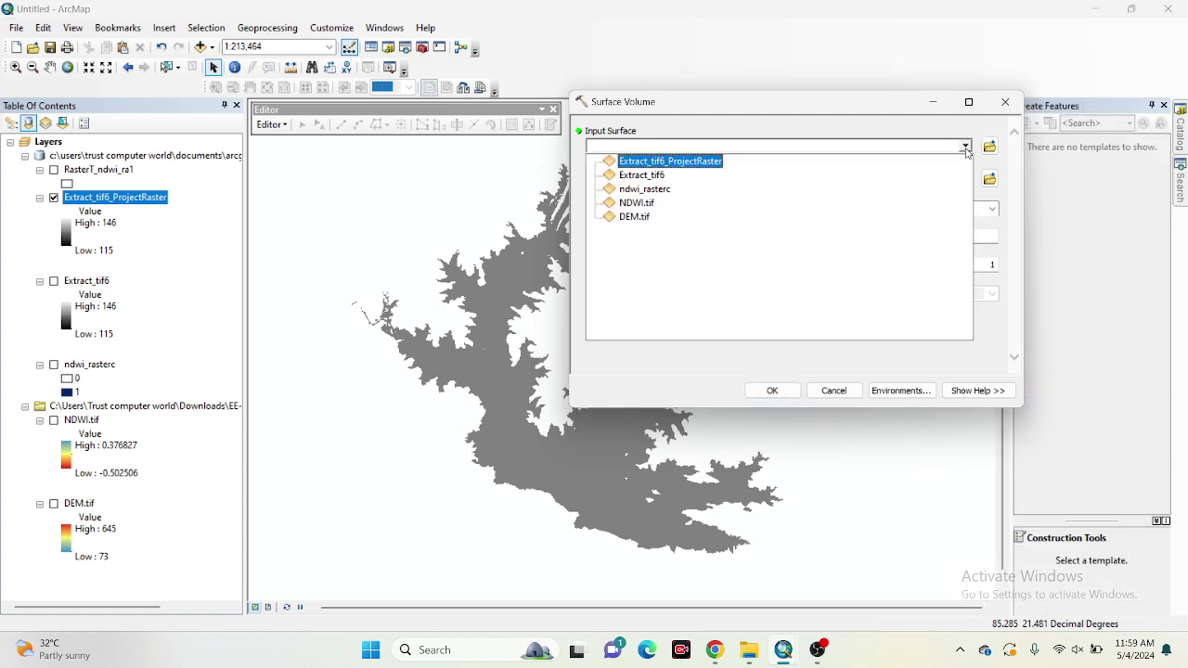
{"action": "left_click", "coordinate": [696, 162]}
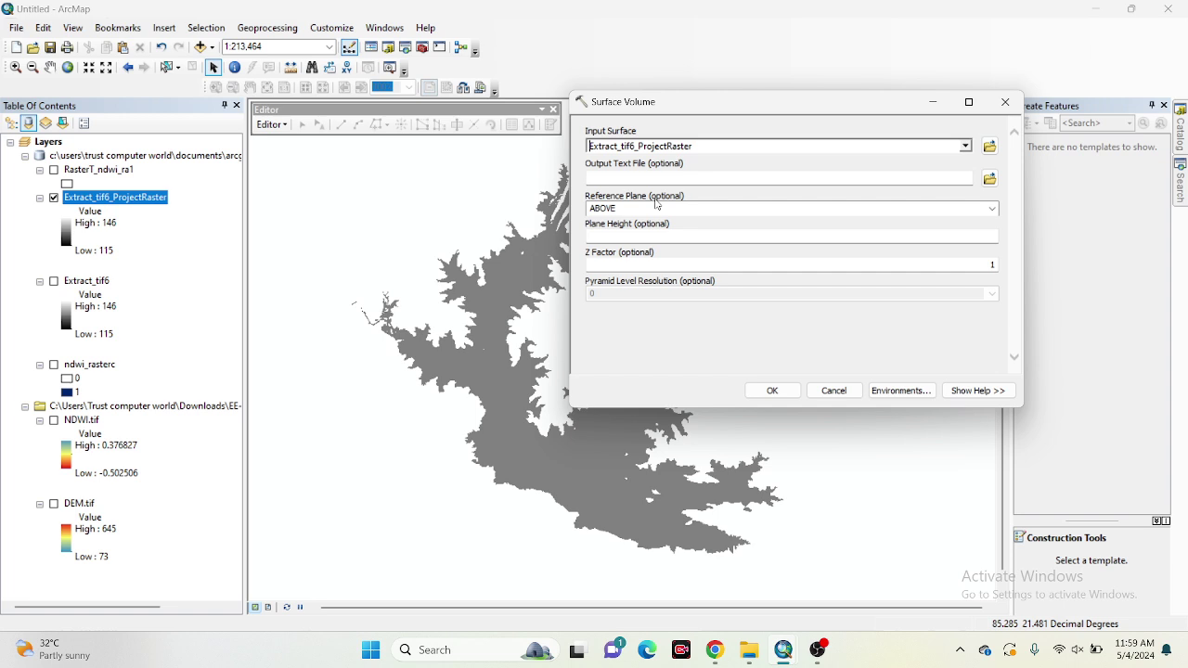
{"action": "left_click", "coordinate": [992, 209]}
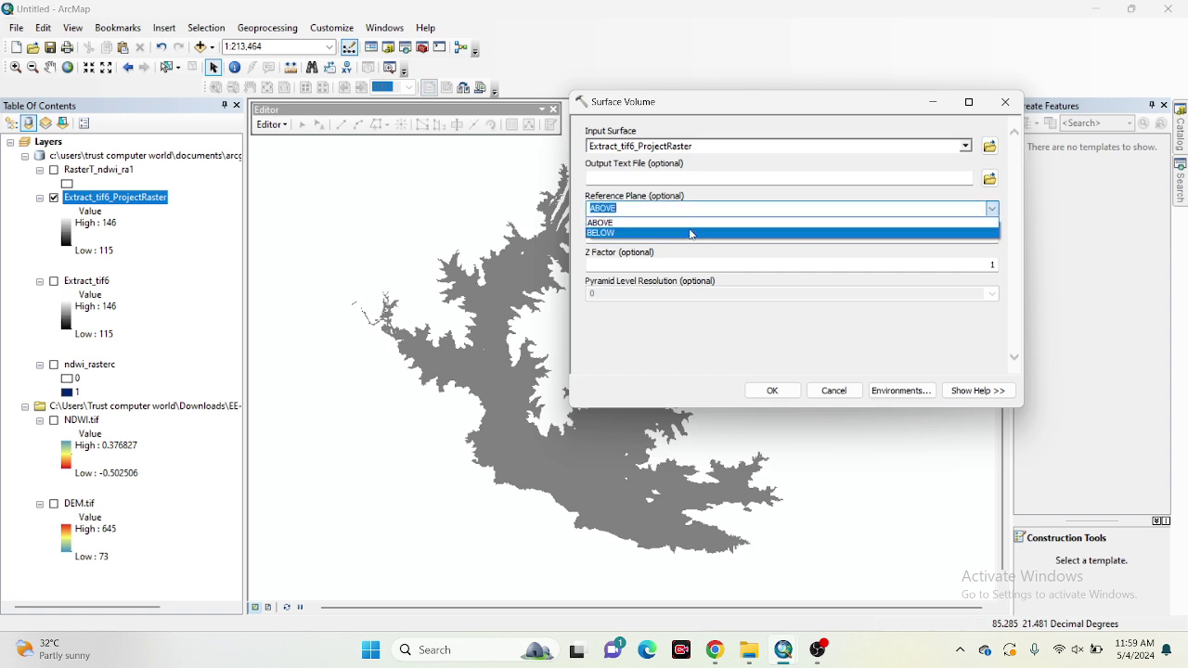
{"action": "left_click", "coordinate": [692, 235]}
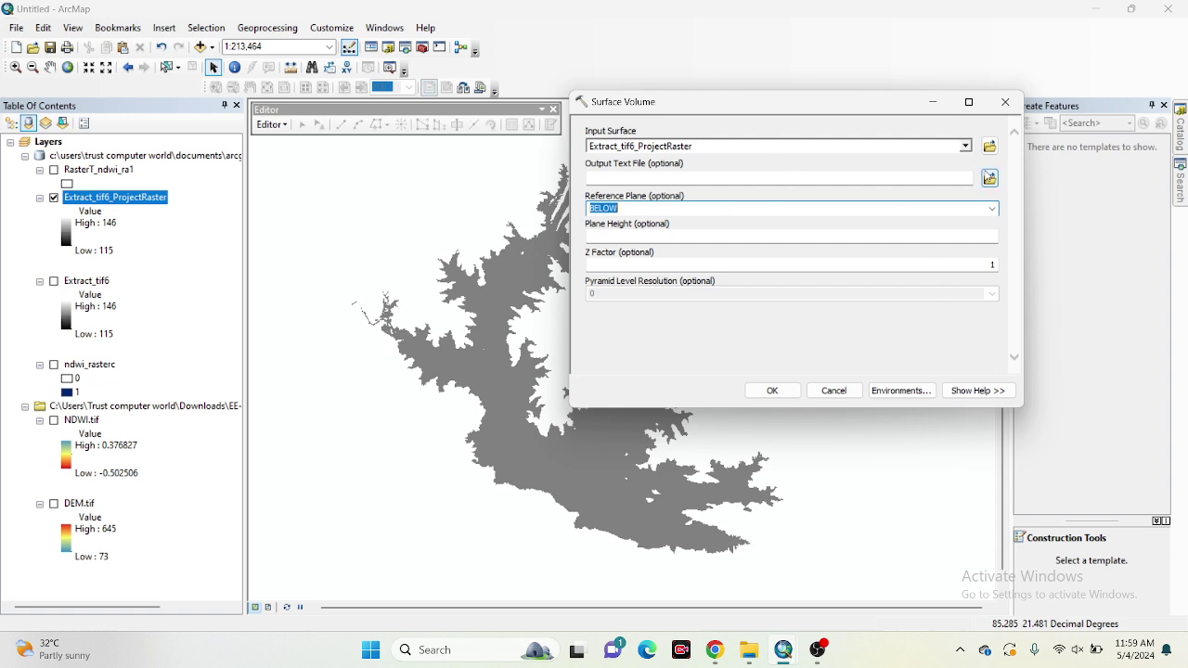
{"action": "left_click", "coordinate": [989, 179]}
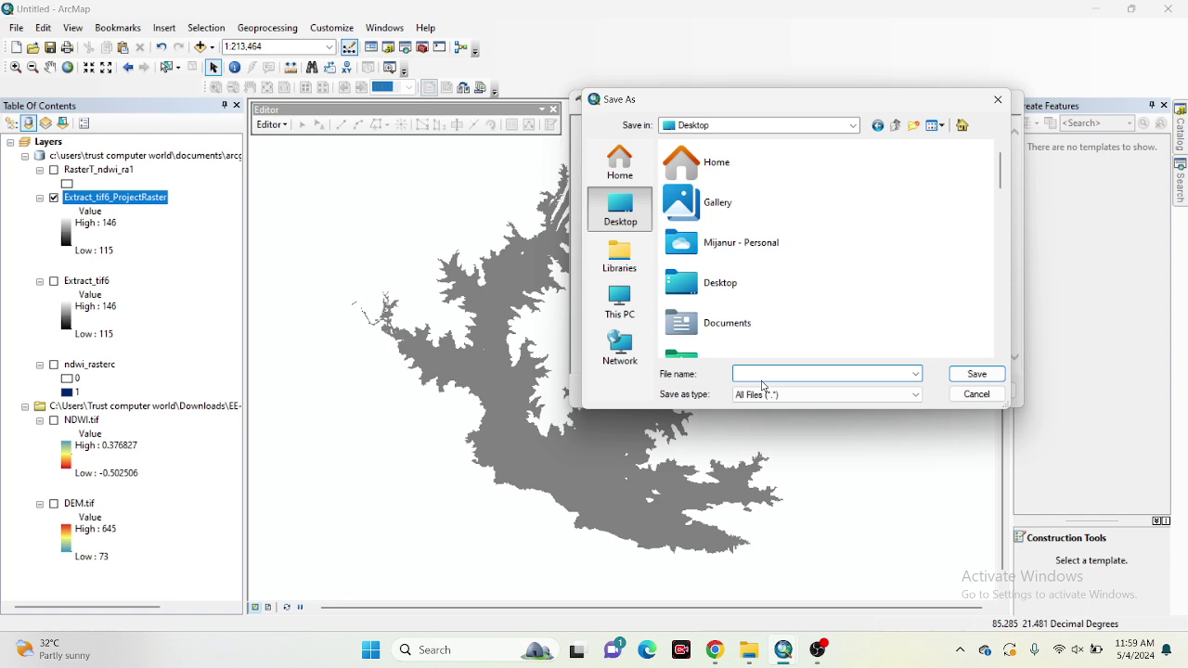
{"action": "type", "text": "result"}
{"action": "left_click", "coordinate": [983, 375]}
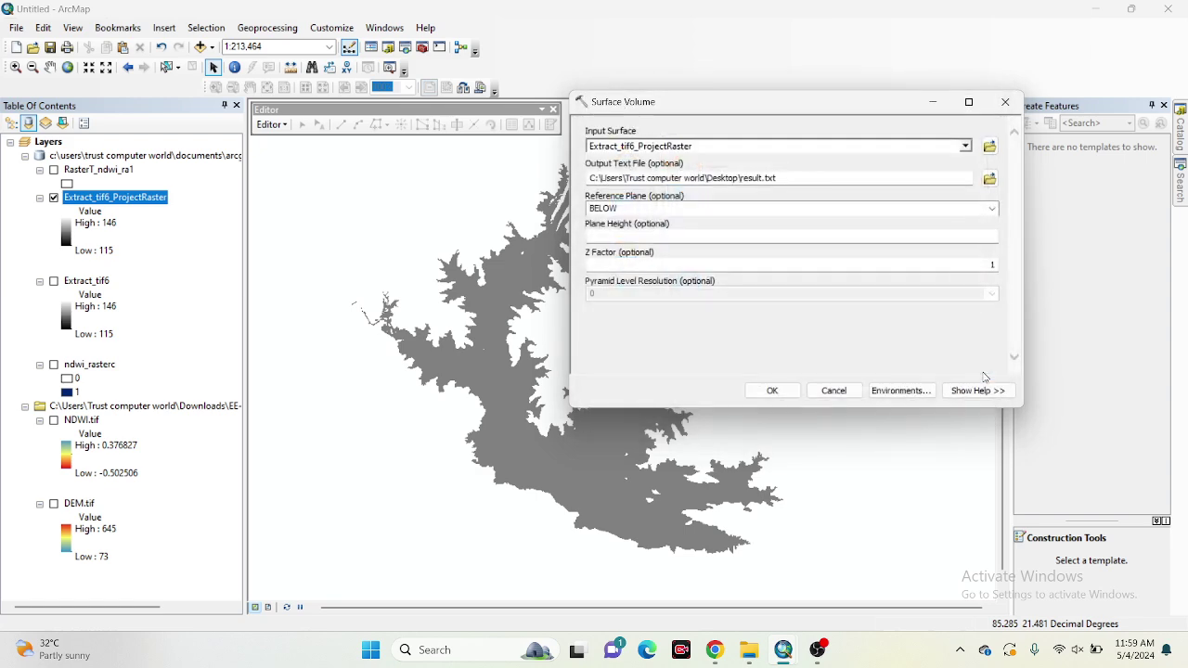
{"action": "left_click", "coordinate": [766, 389]}
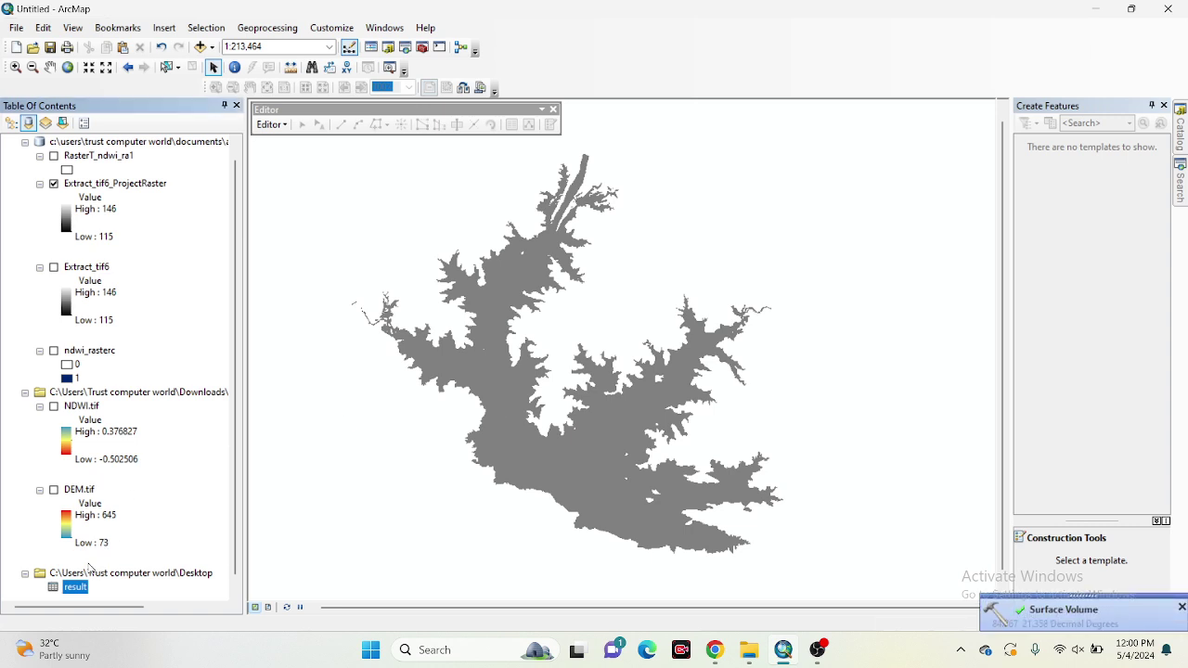
Open the result table and widen it to read the value in the Volume field.
{"action": "right_click", "coordinate": [74, 587]}
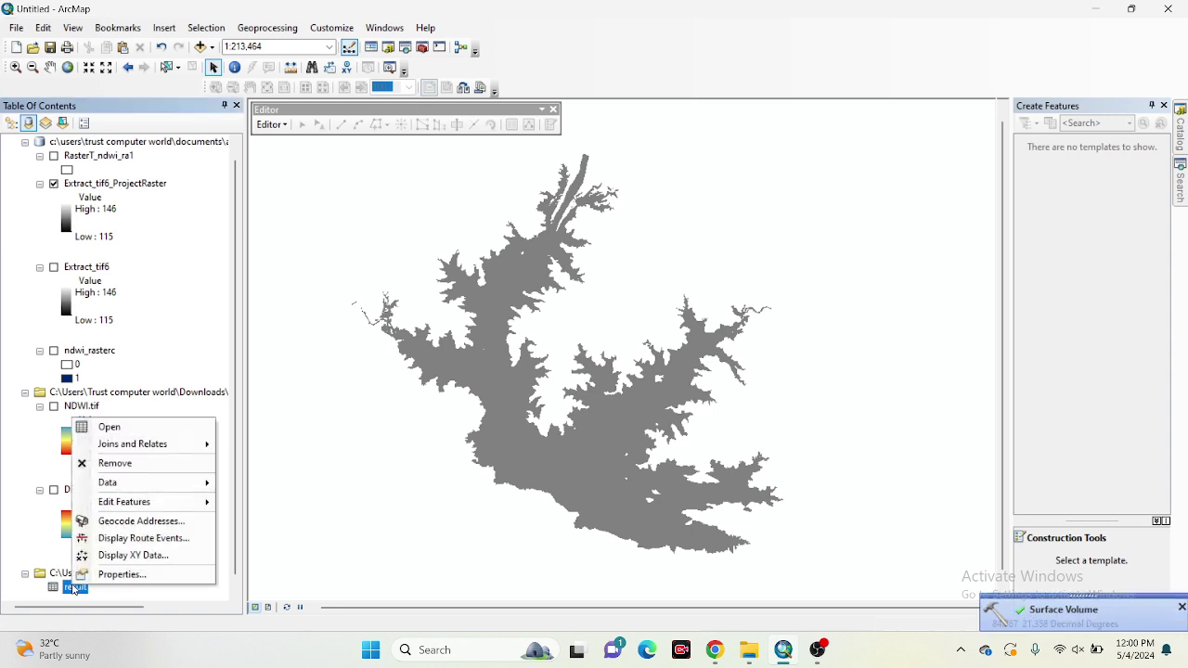
{"action": "left_click", "coordinate": [110, 428]}
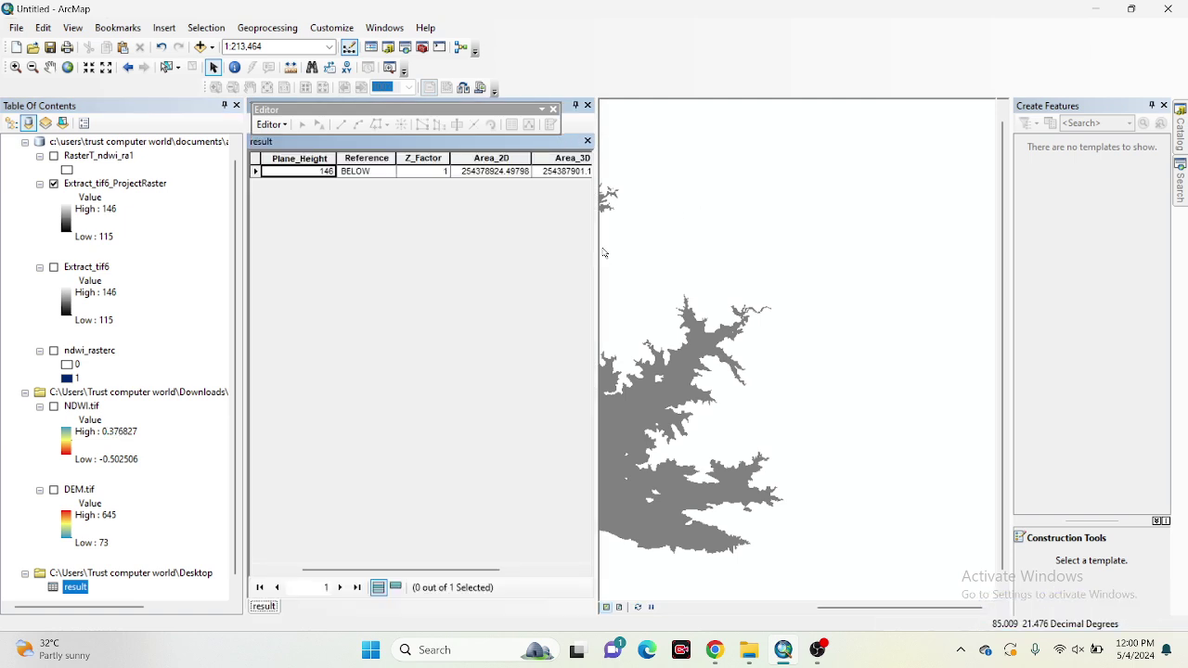
{"action": "left_click_drag", "start_coordinate": [597, 246], "coordinate": [787, 220]}
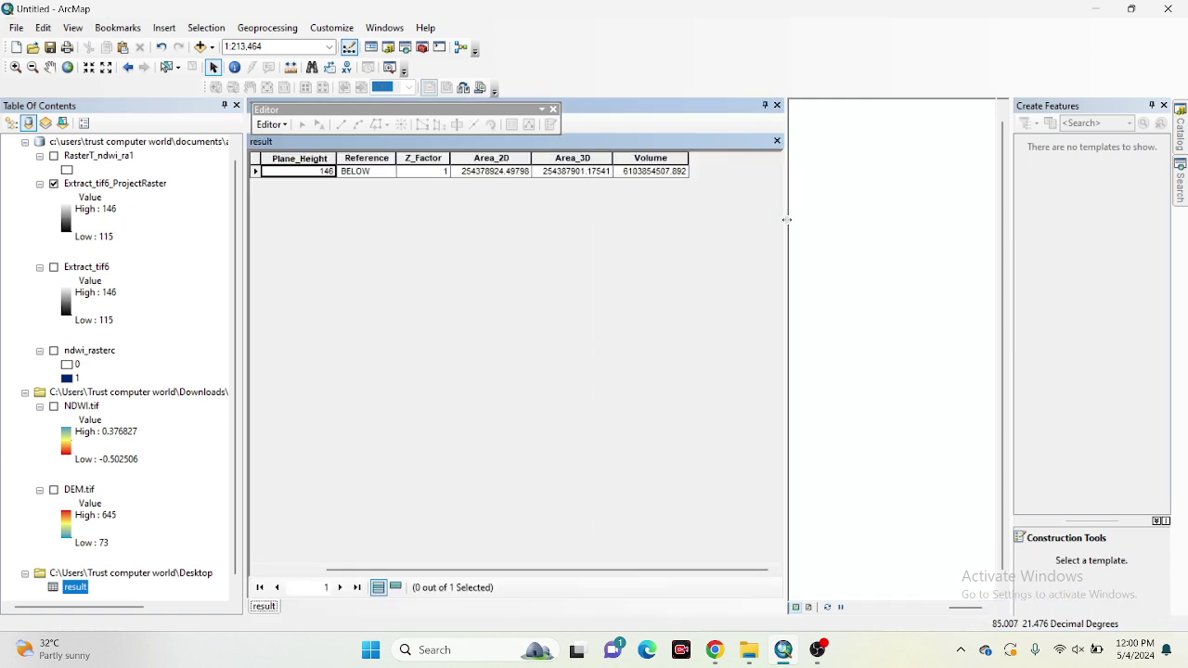
{"action": "left_click", "coordinate": [656, 174]}
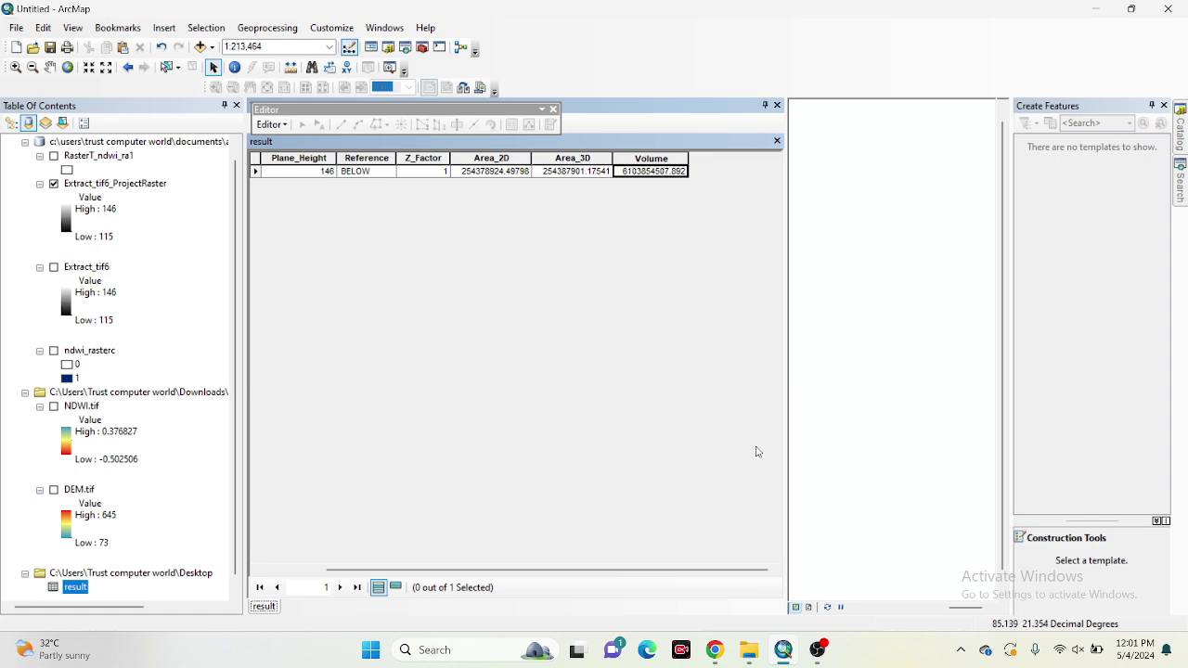
{"action": "left_click", "coordinate": [821, 652]}
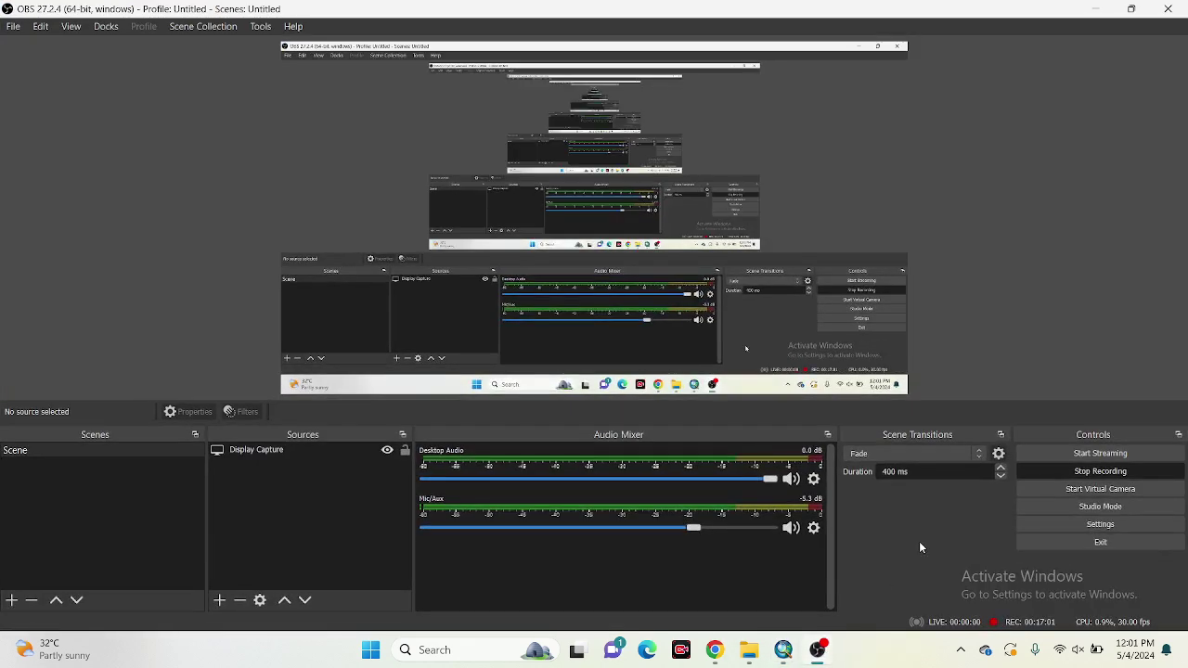